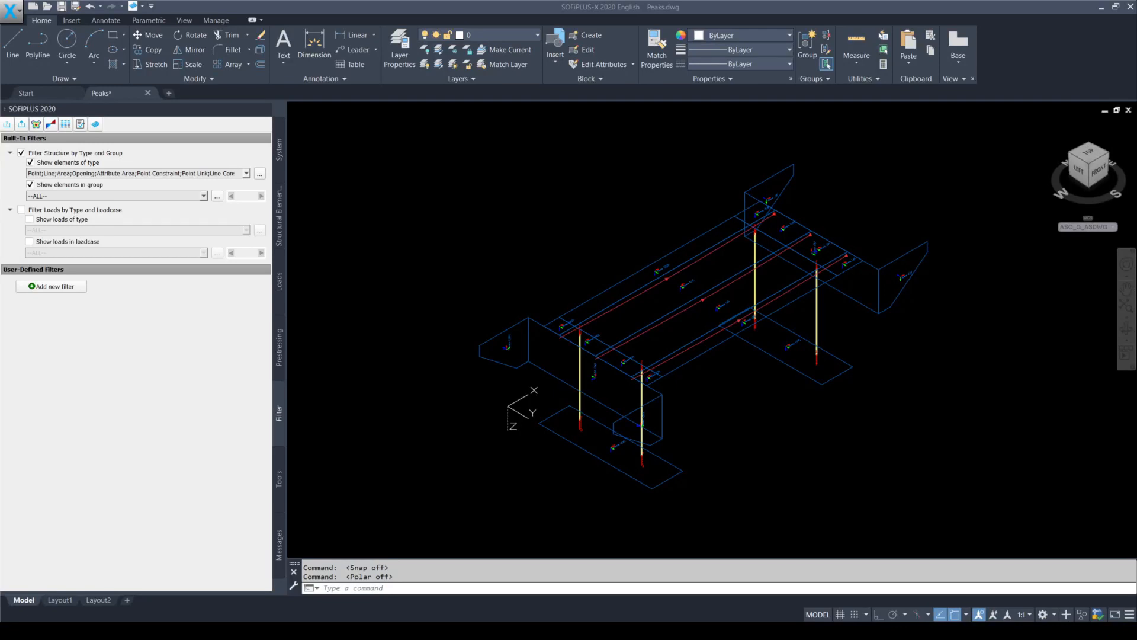
key(F10)
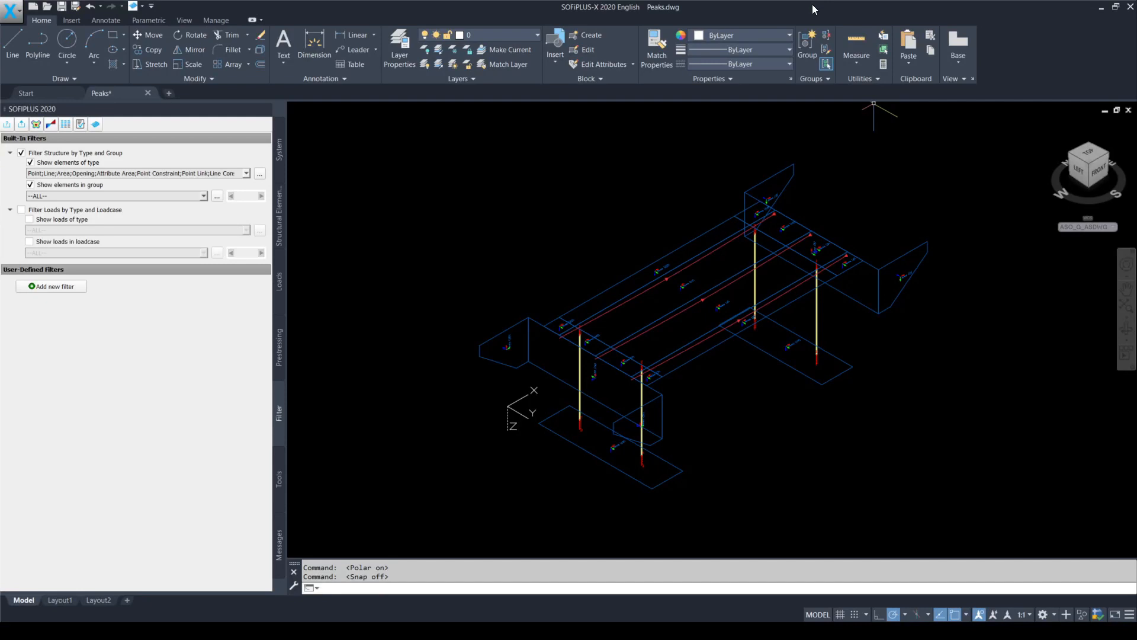
key(F10)
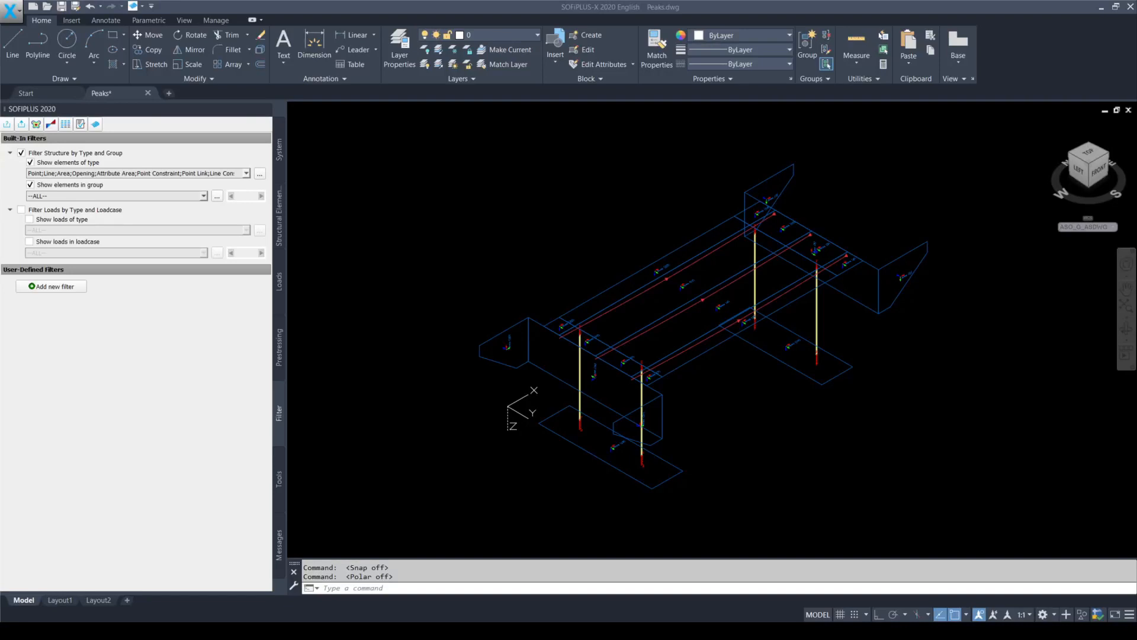
key(F9)
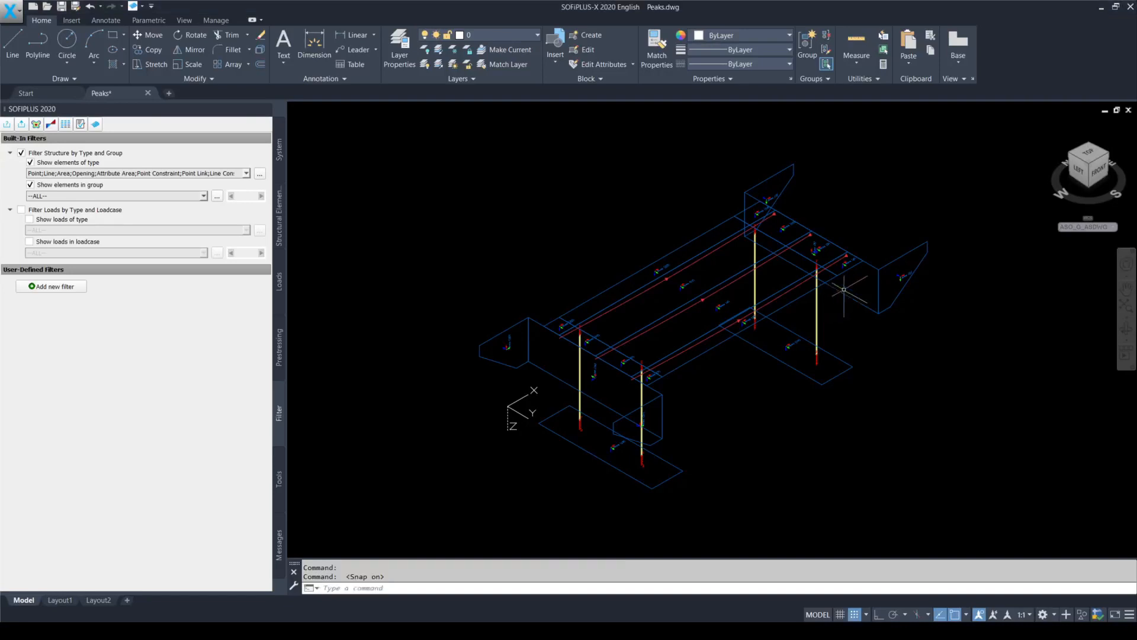
Step: Highlight the abutment wall and the adjoining wing wall at the far end of the bridge to examine their connection
scroll(875, 236, up, 5)
middle_drag(875, 236, 792, 310)
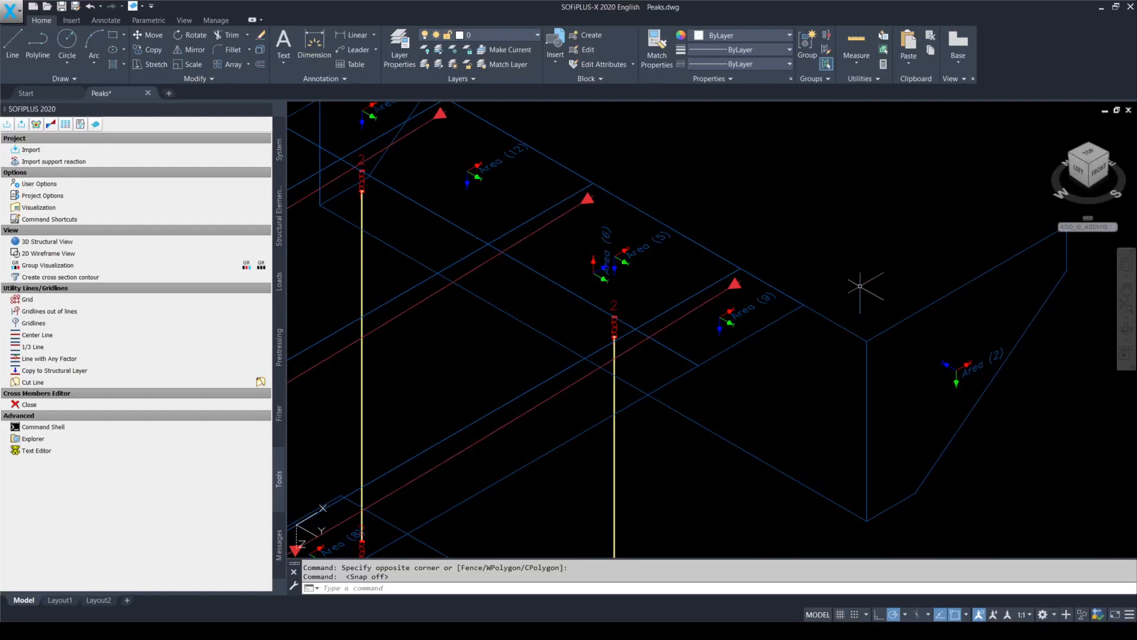
click(857, 336)
click(887, 327)
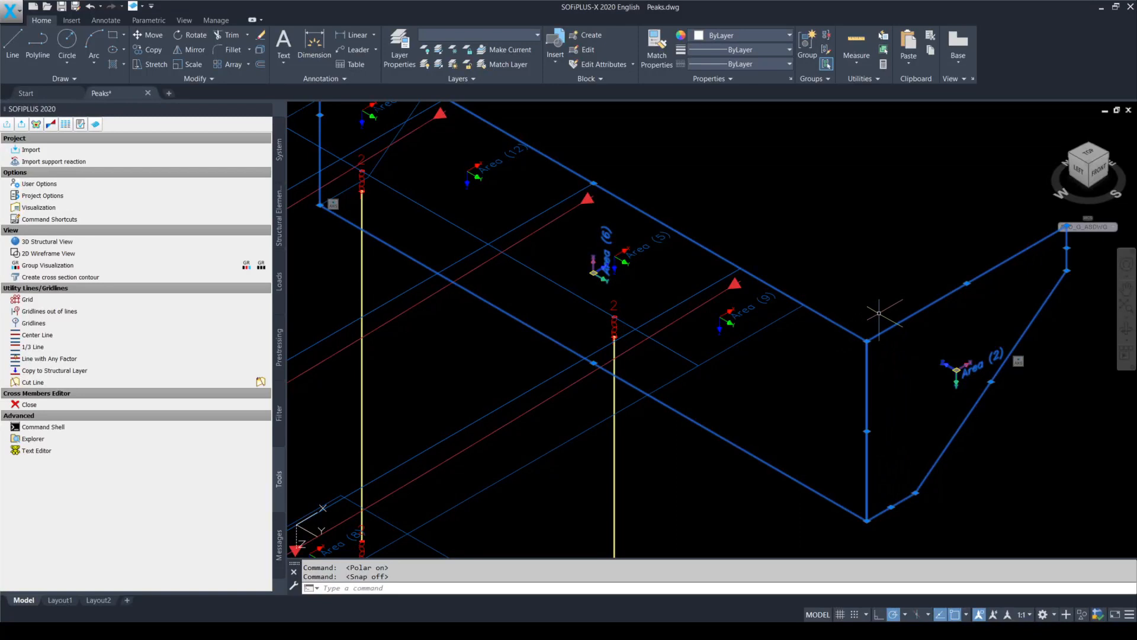
key(F10)
key(F9)
key(alt)
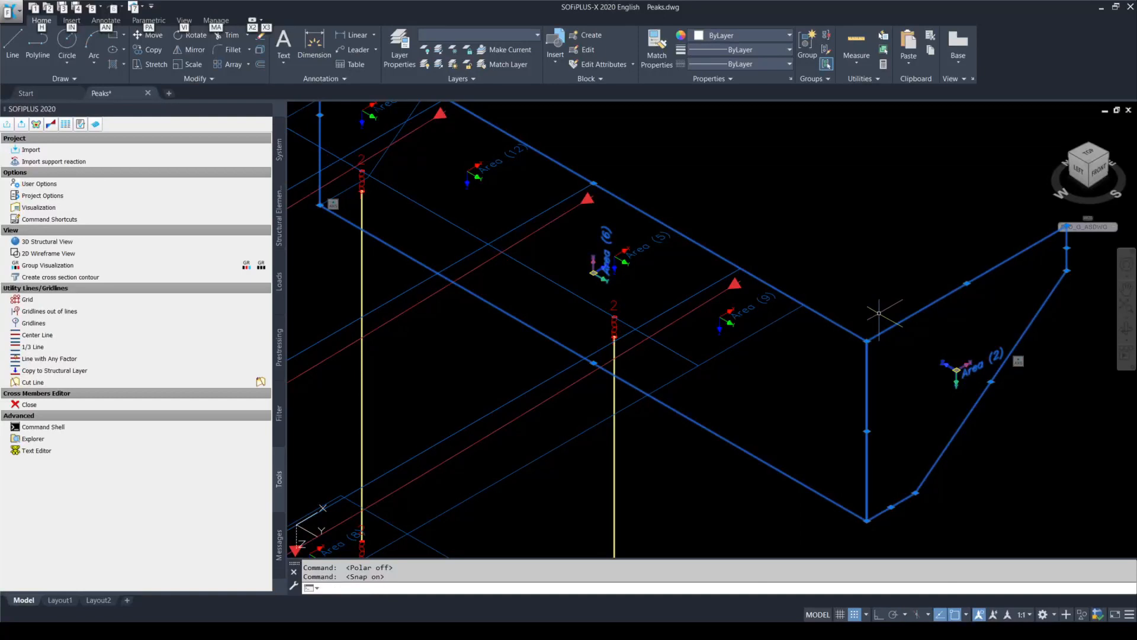
Step: Highlight the abutment wall together with the adjoining deck end areas to examine their layout, and clear the selection
key(F9)
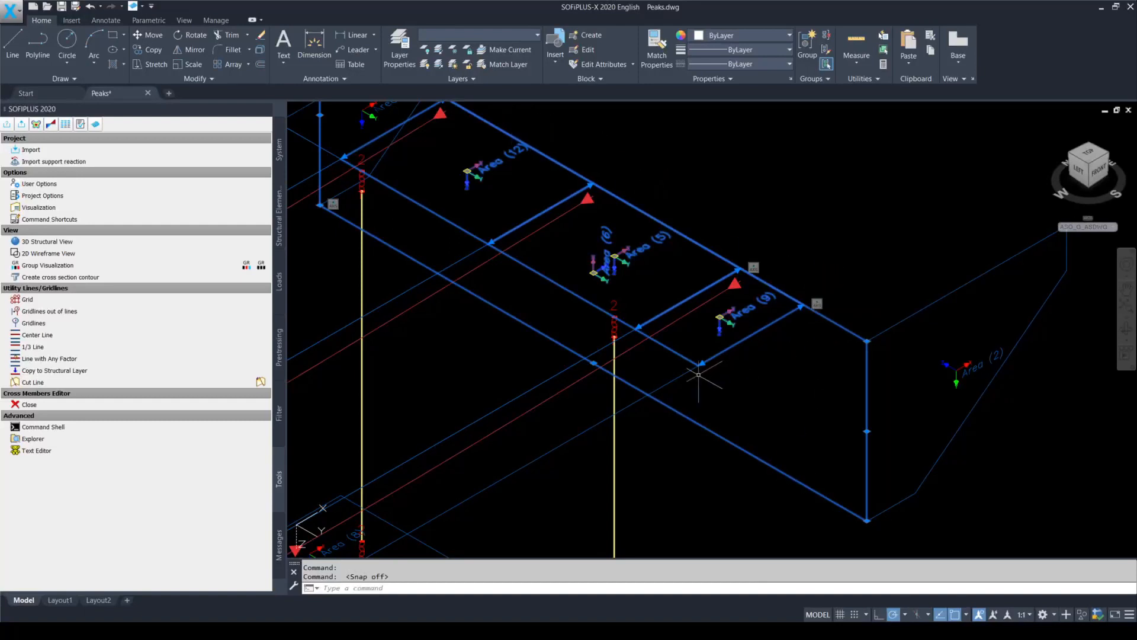
key(F10)
key(F9)
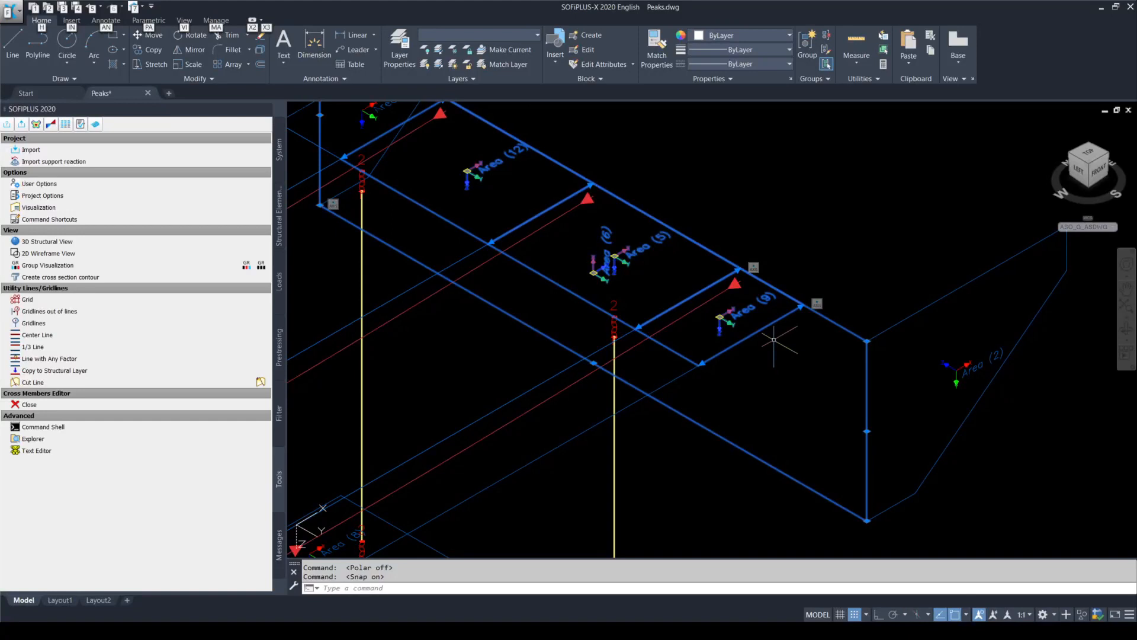
key(F10)
key(F9)
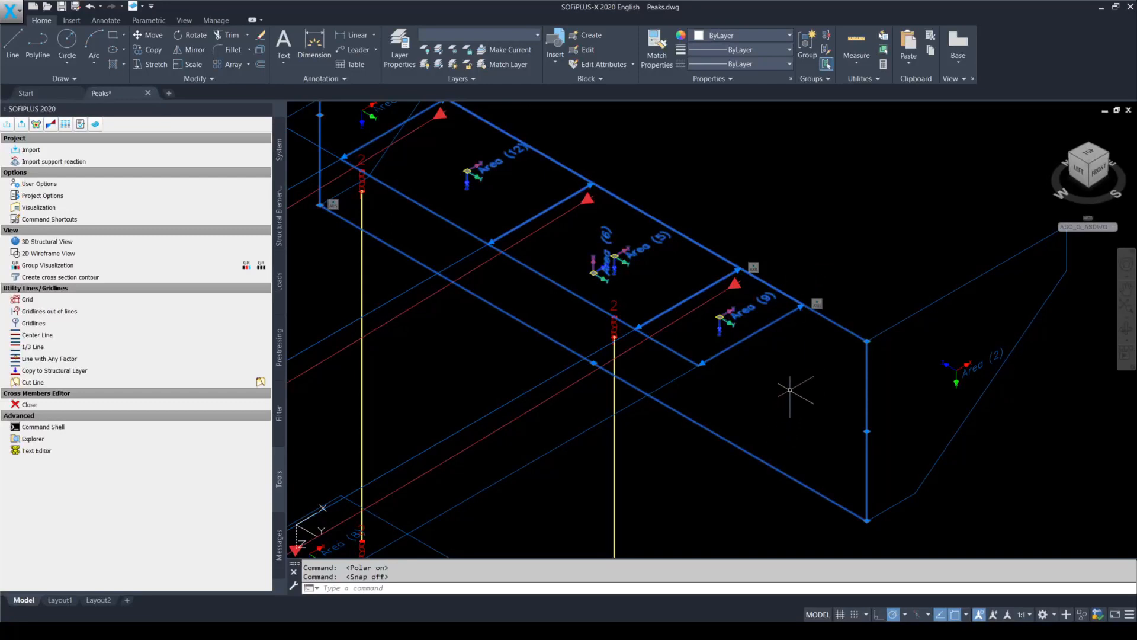
key(F10)
key(F9)
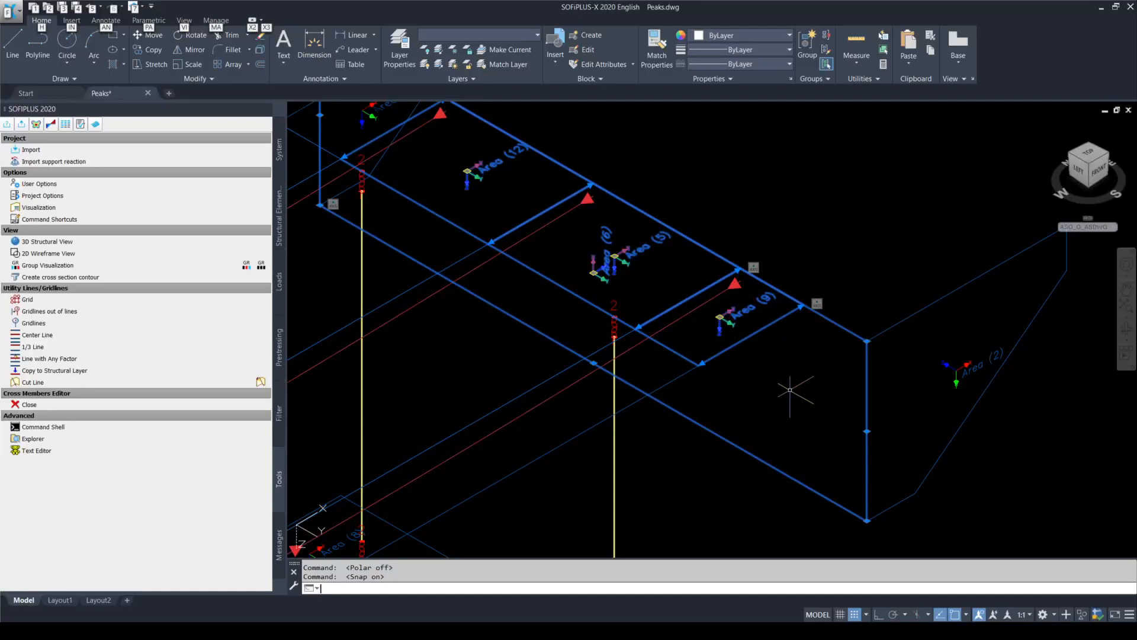
key(Escape)
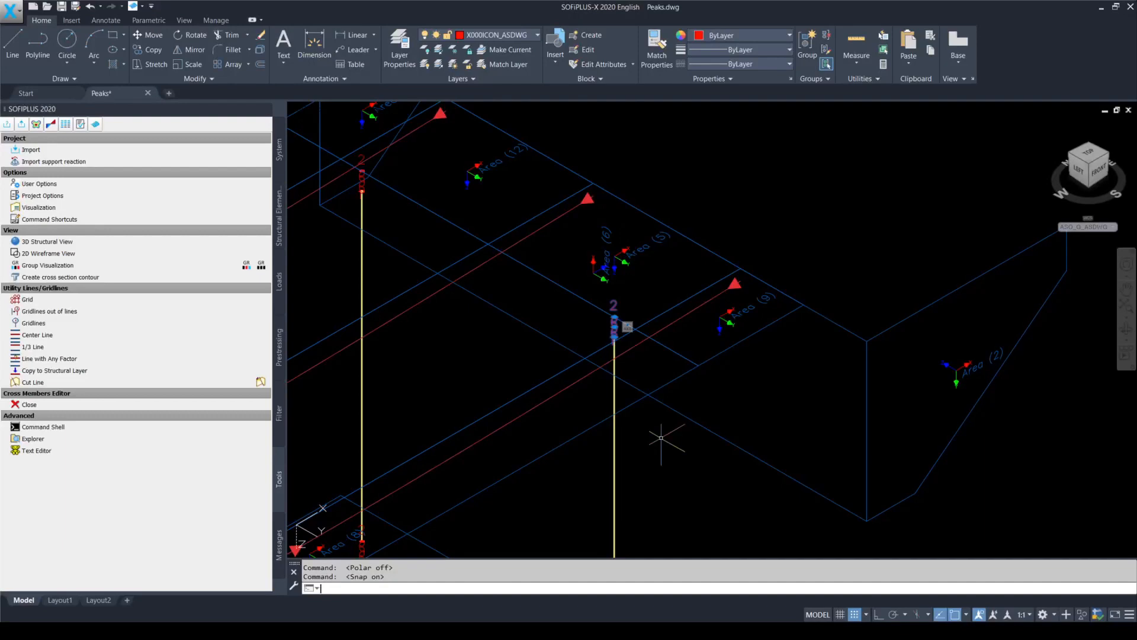
Step: Inspect the settings of the point constraint between the column head and the deck, and close them without changes
key(F10)
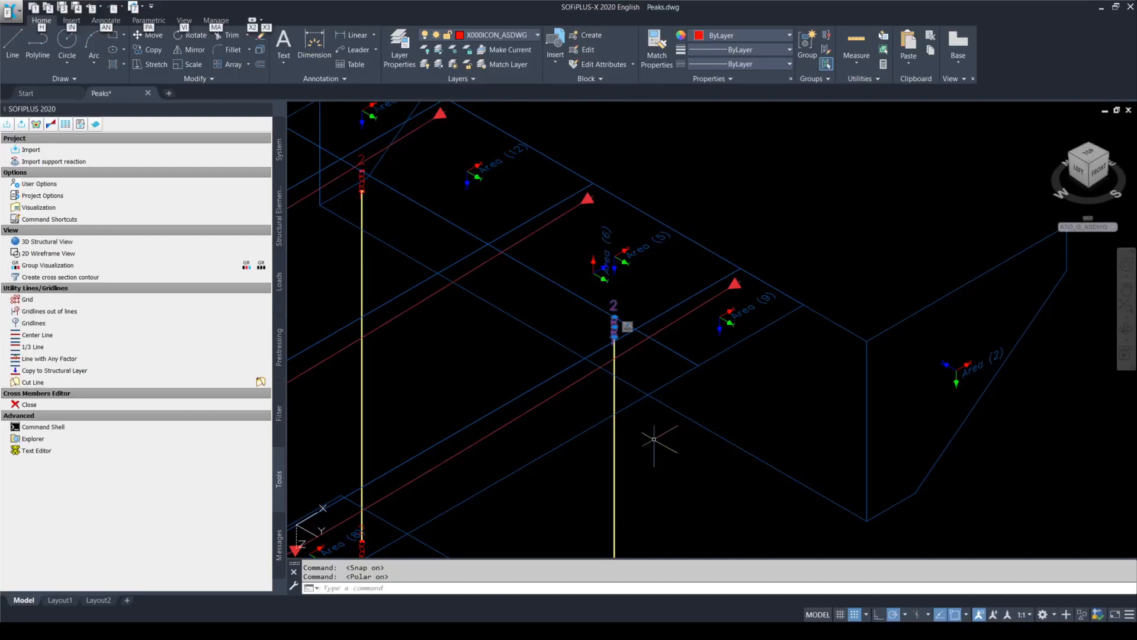
mouse_move(618, 443)
key(F9)
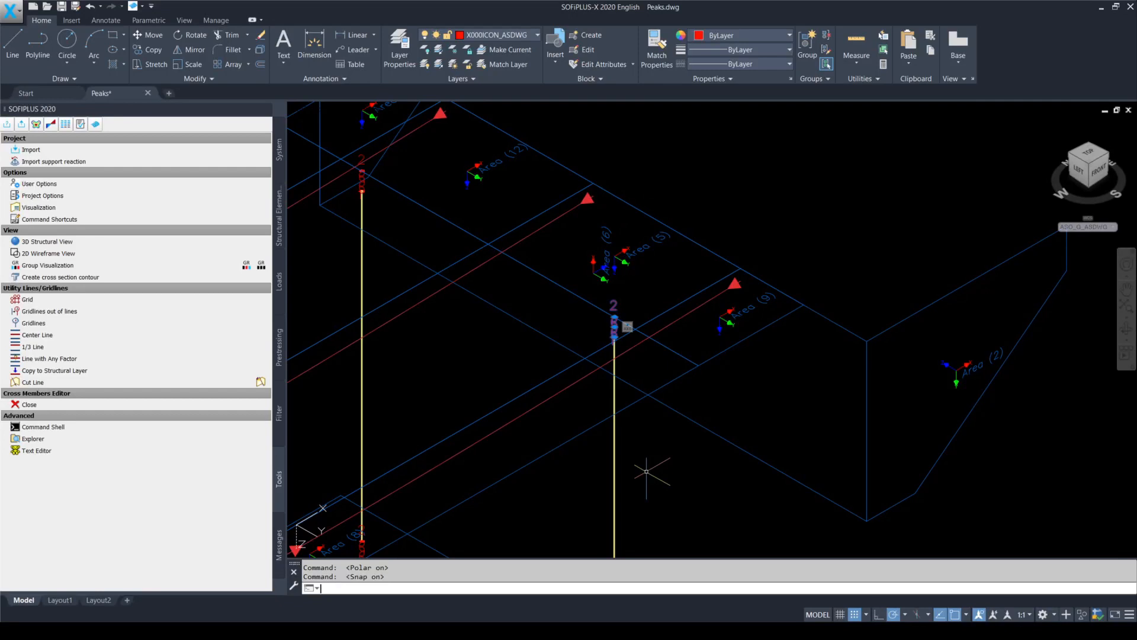
double_click(629, 363)
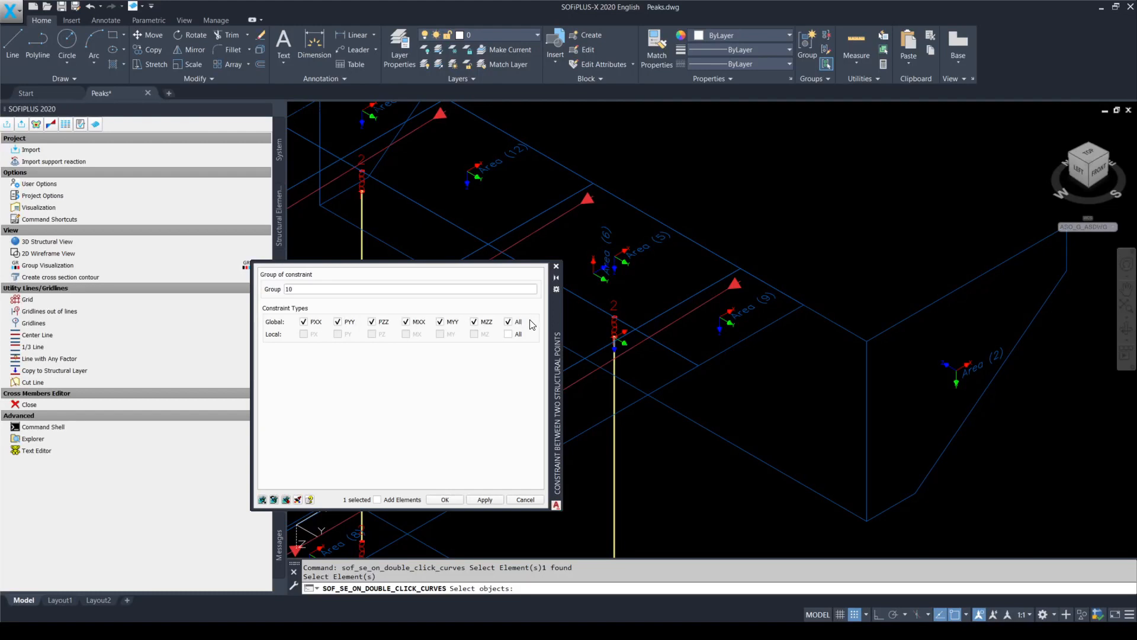
key(Escape)
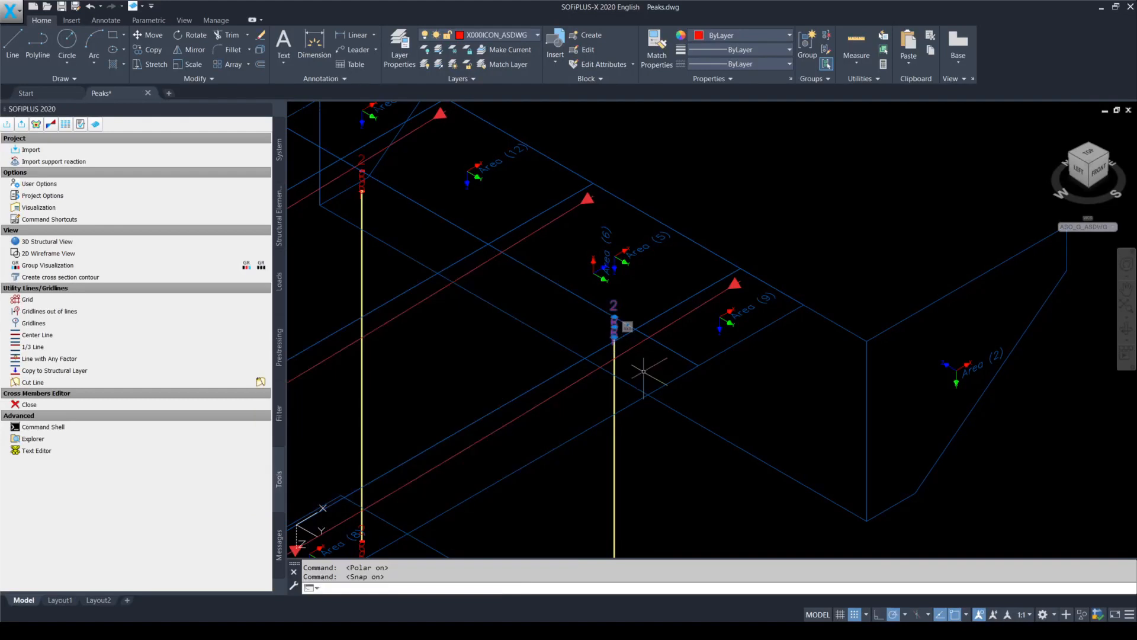
key(F10)
key(F9)
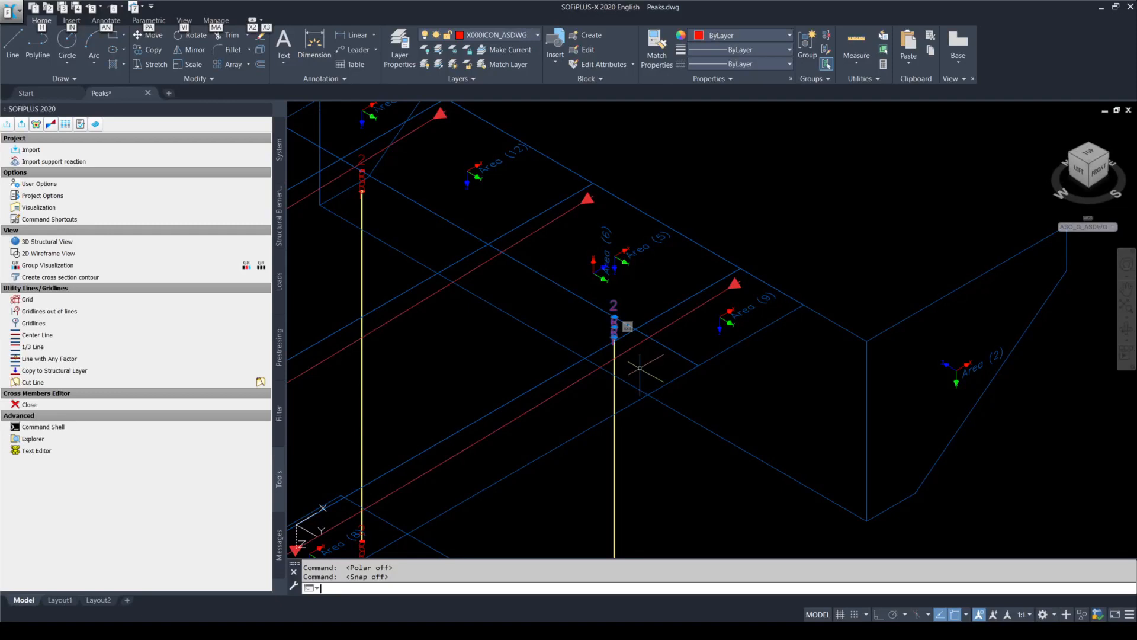
key(F10)
key(F9)
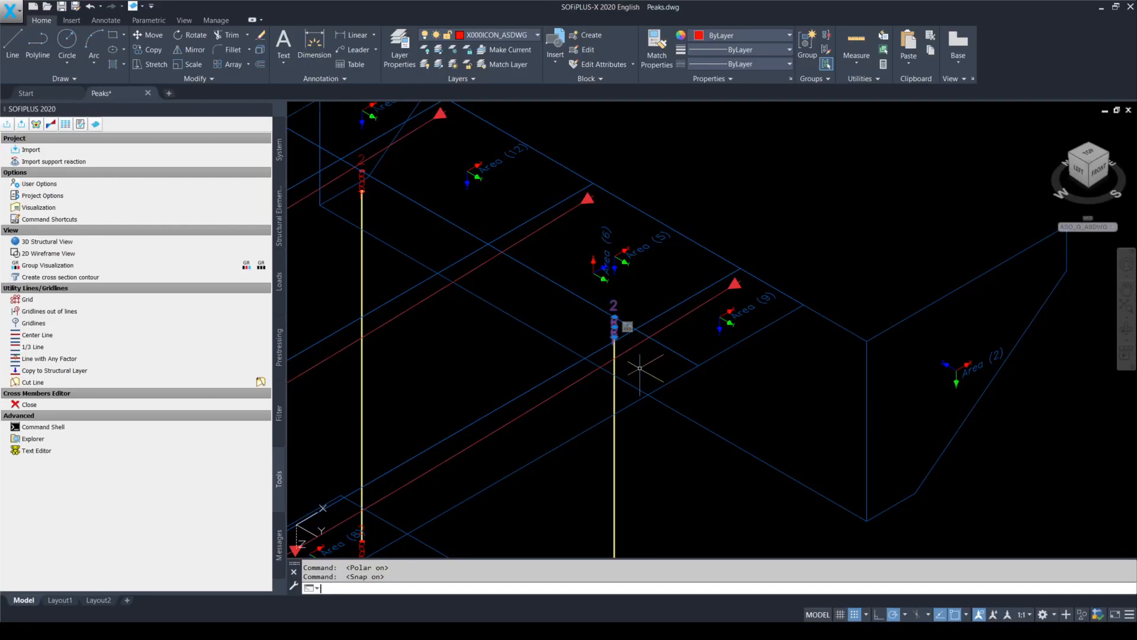
key(F10)
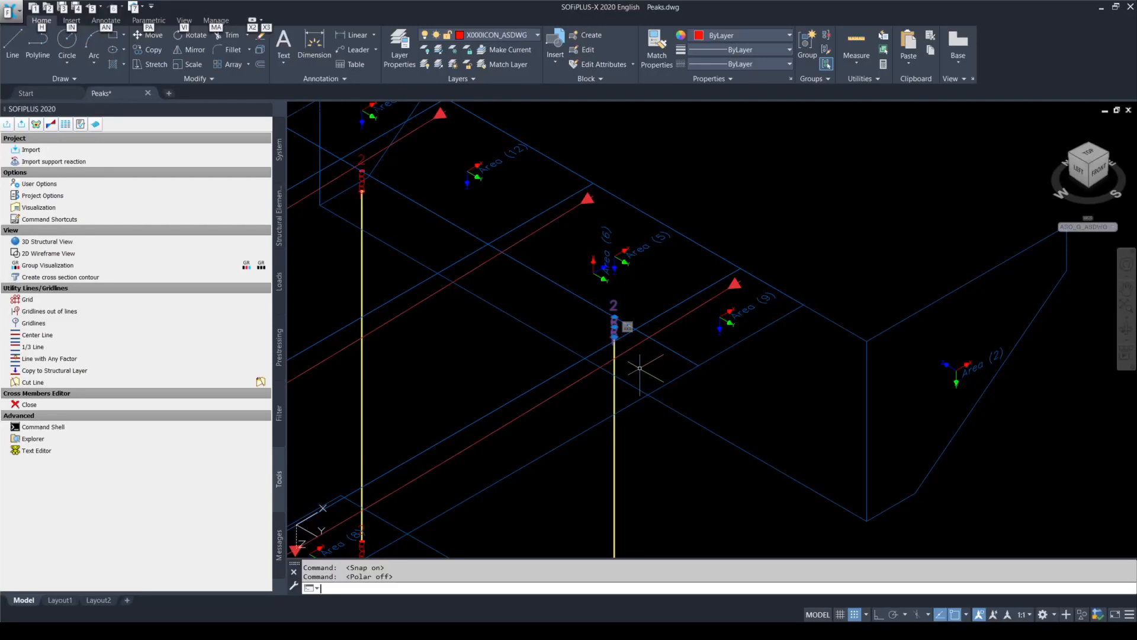
key(F10)
key(F9)
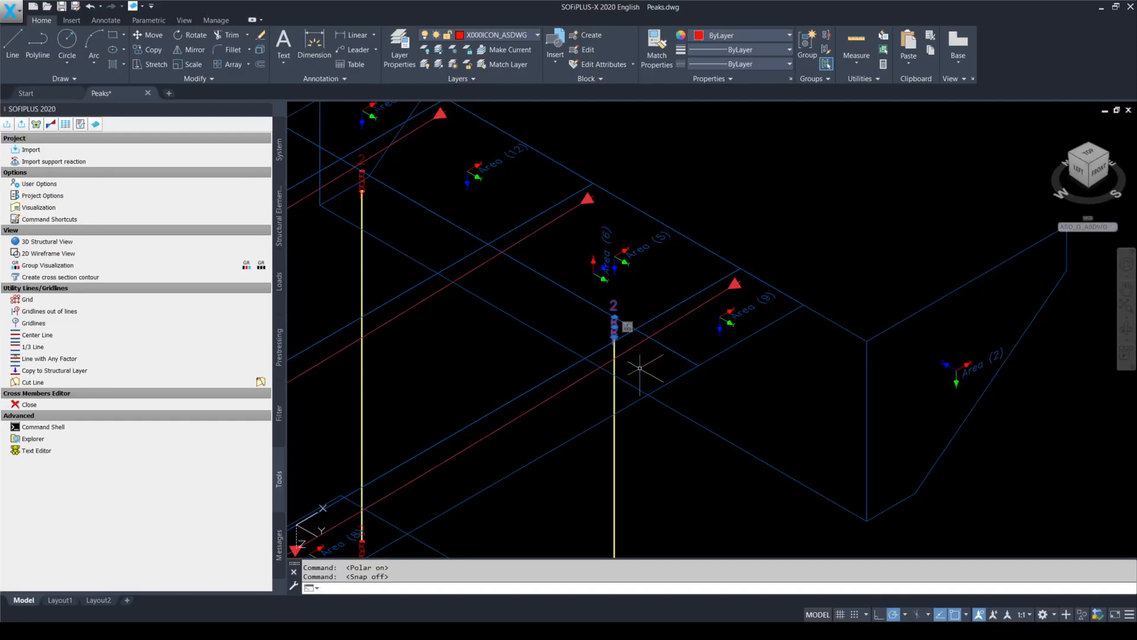
Step: Save the bridge drawing
key(ctrl+s)
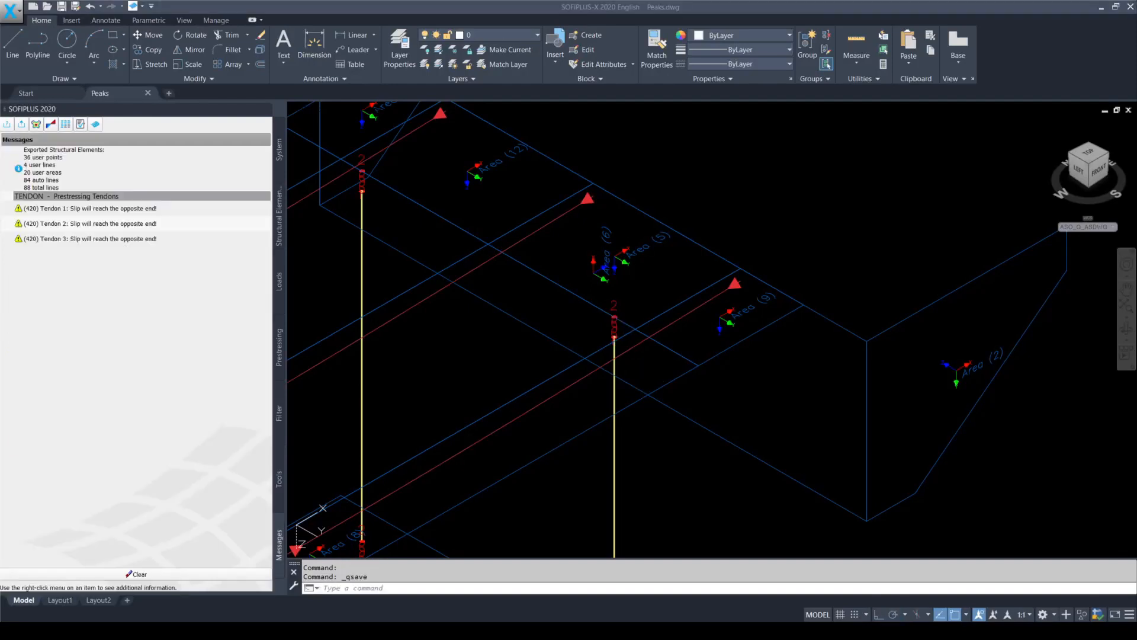
key(F9)
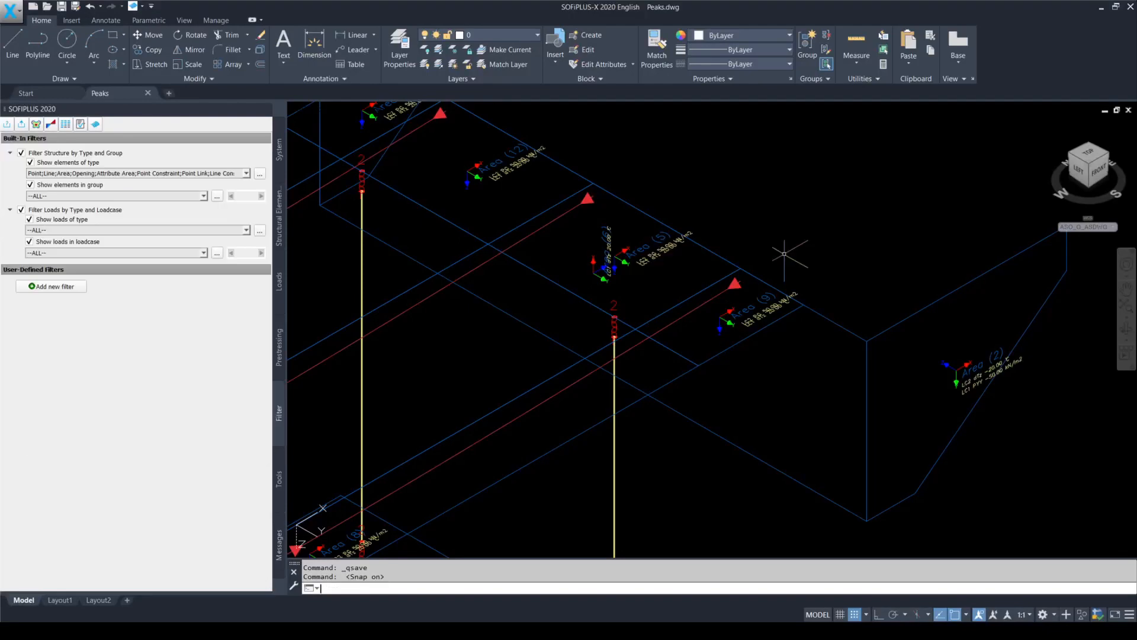
Step: Examine the load labels on Area (9) at the deck end
scroll(784, 253, up, 6)
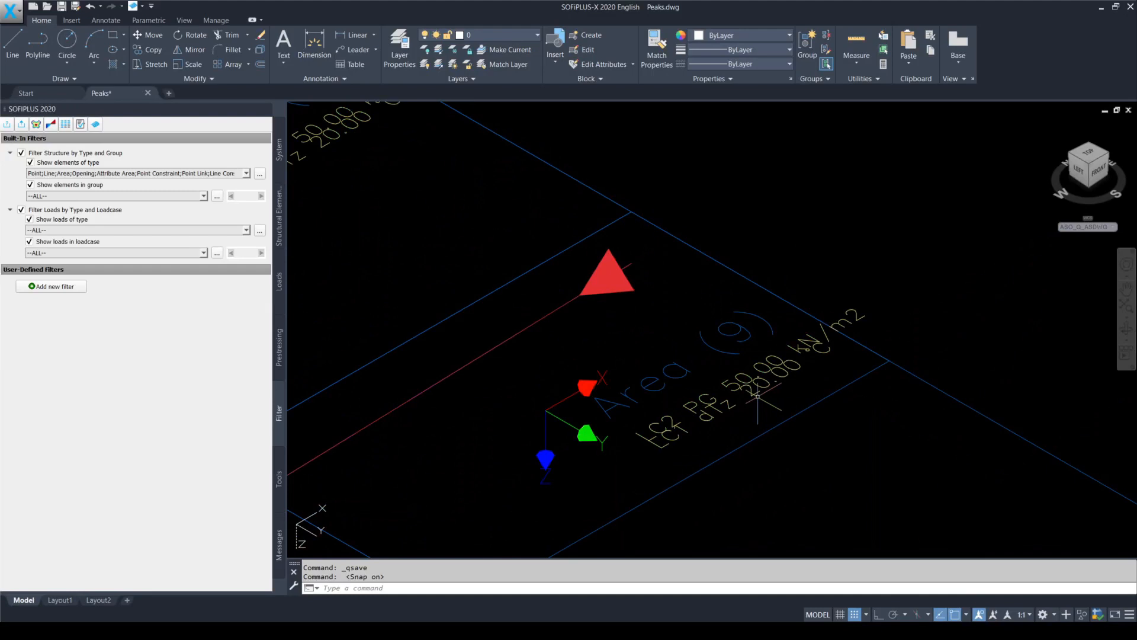
key(F10)
key(F9)
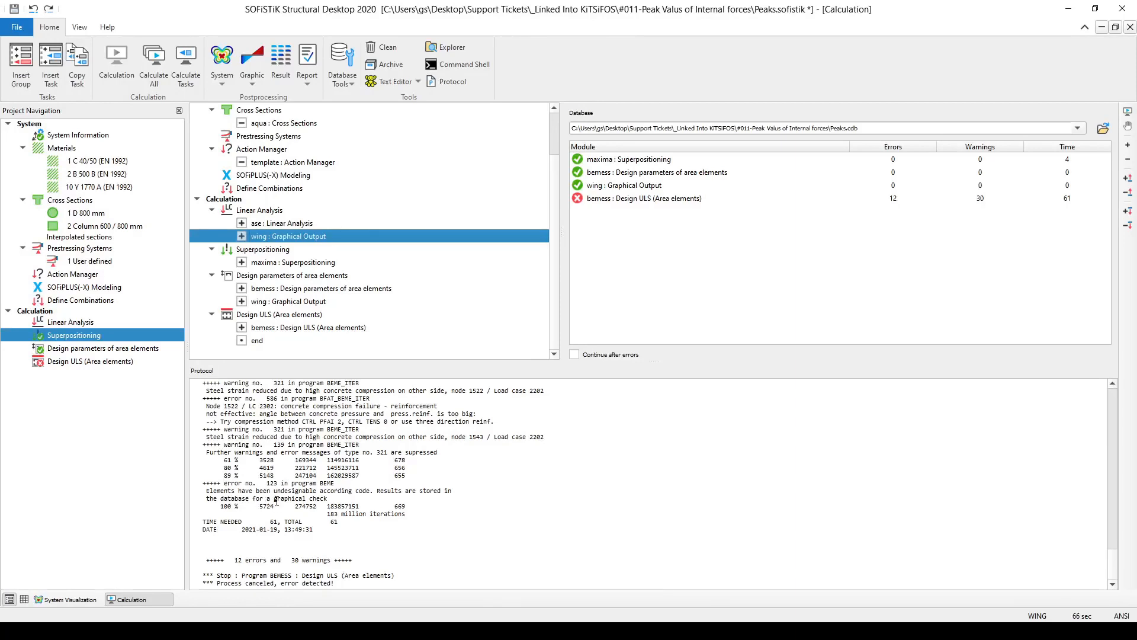
Step: Switch to SOFiSTiK Structural Desktop and read the error in the ULS area design protocol about undesignable elements
drag(206, 490, 451, 491)
drag(382, 495, 333, 498)
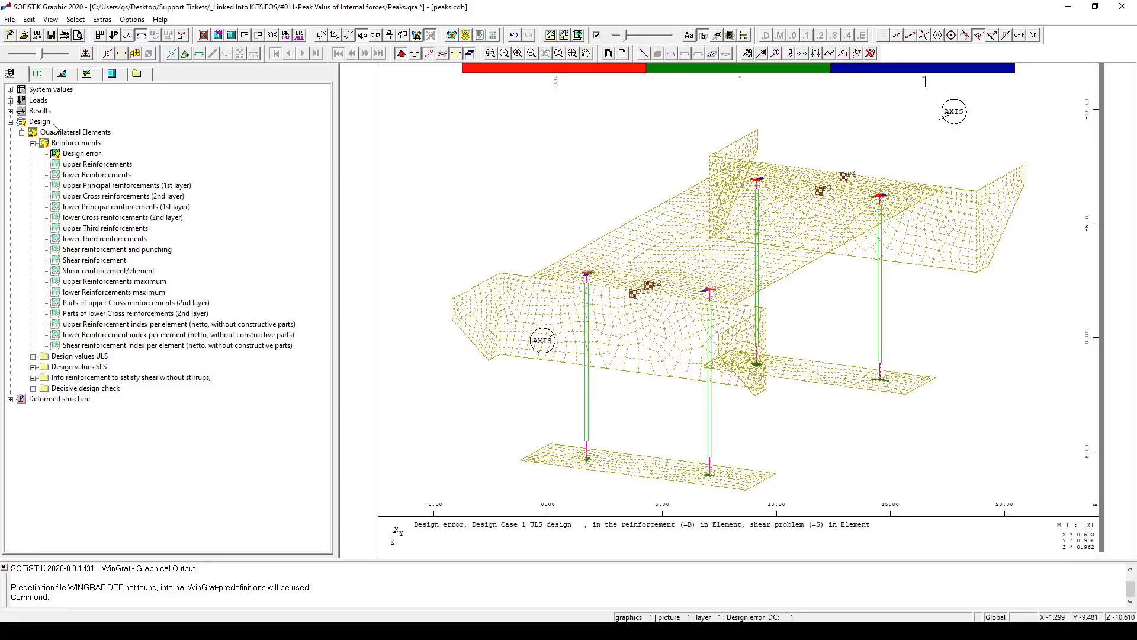
Step: Switch to SOFiSTiK Graphic and examine the quadrilateral elements with design errors at the column heads
key(ctrl)
key(ctrl)
key(ctrl)
key(ctrl)
key(ctrl)
click(638, 93)
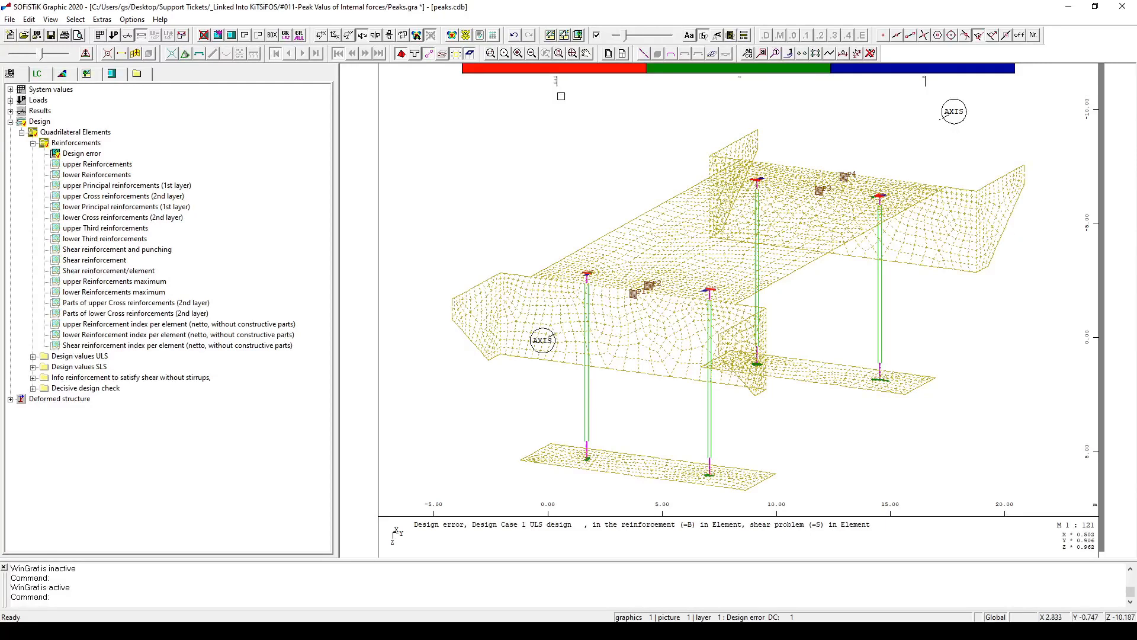
click(561, 96)
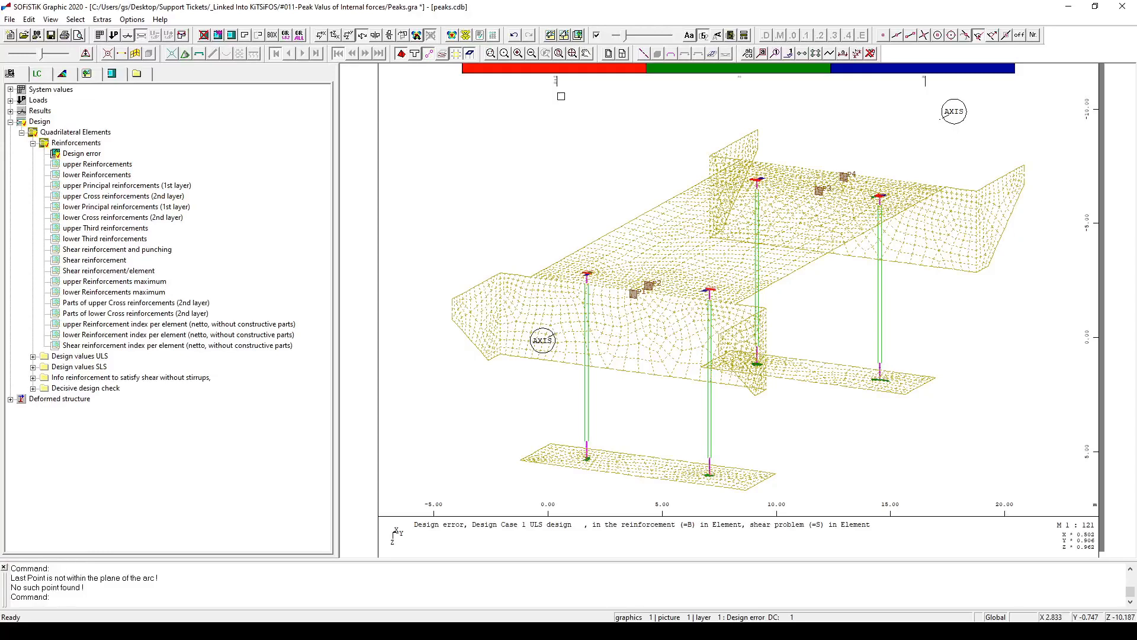
scroll(801, 164, up, 5)
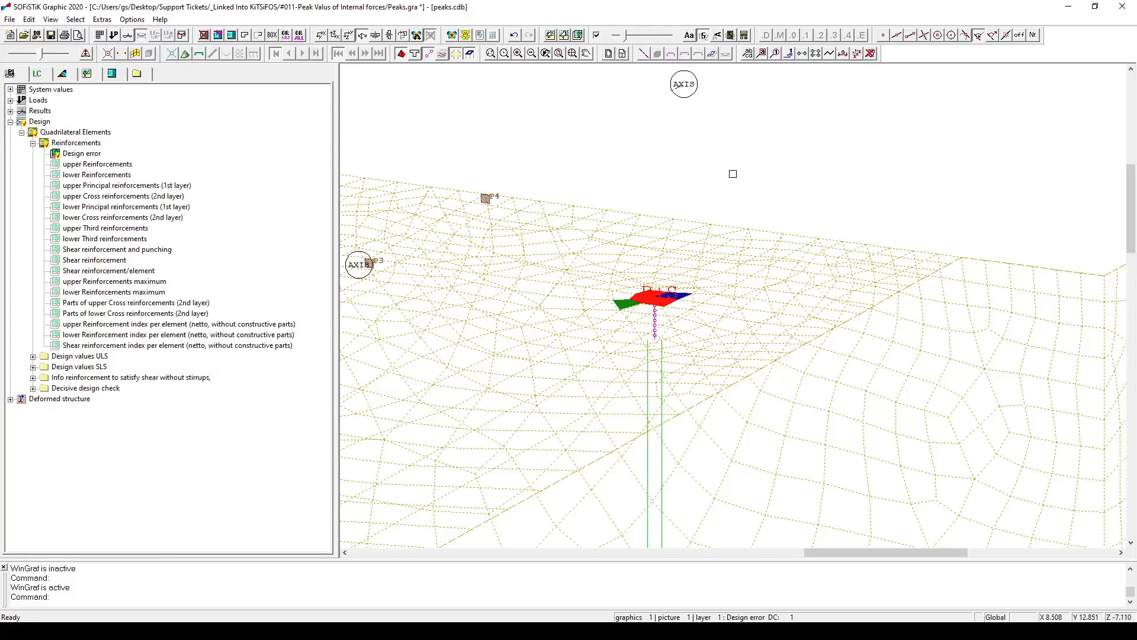
click(733, 173)
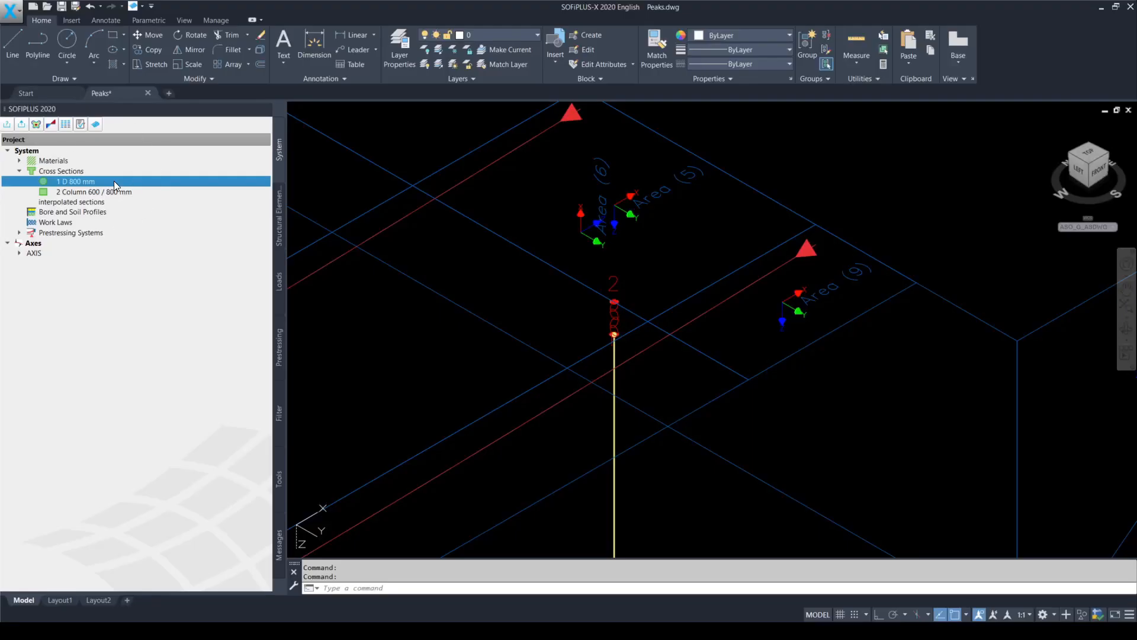
Step: Switch to SOFiPLUS-X and review the D 800 mm and Column 600 / 800 mm cross sections
click(113, 181)
key(F9)
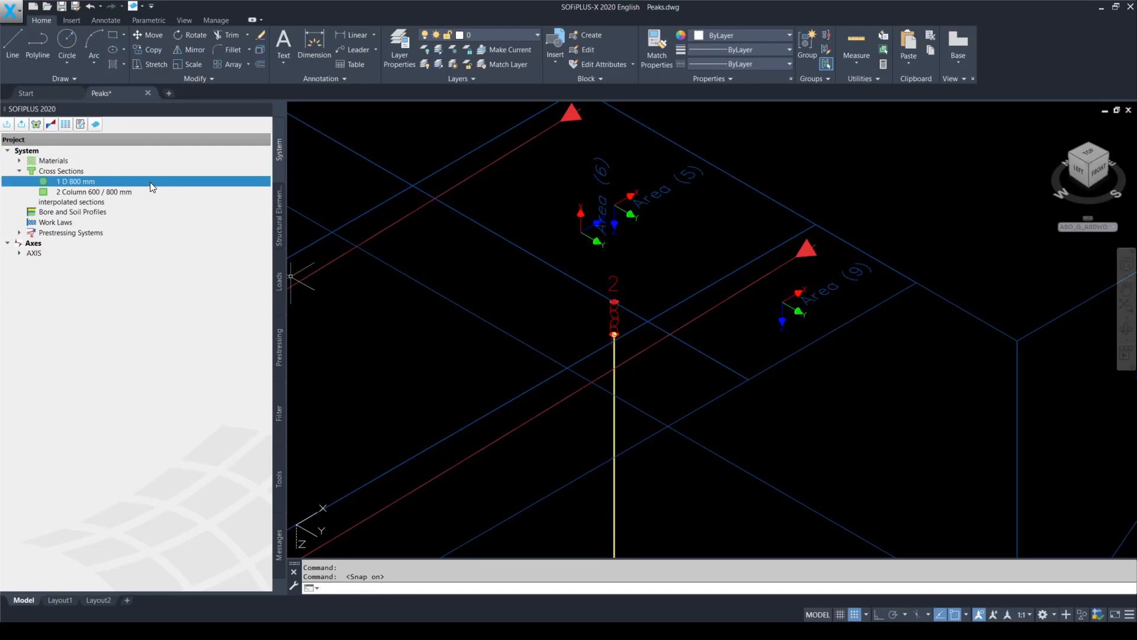
click(148, 191)
key(F10)
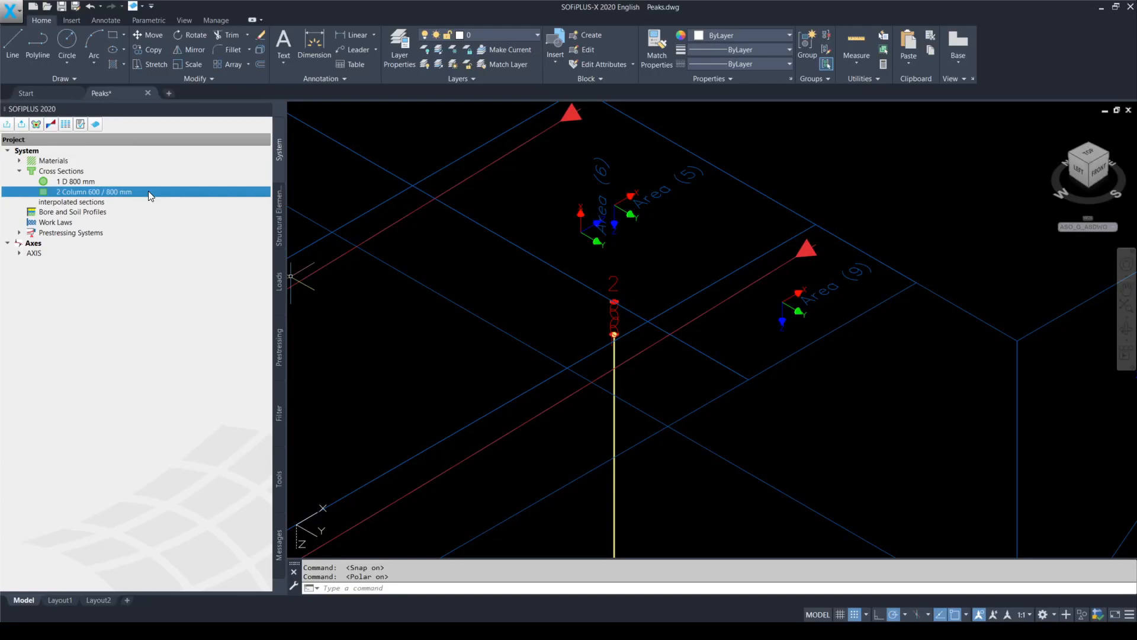
key(F10)
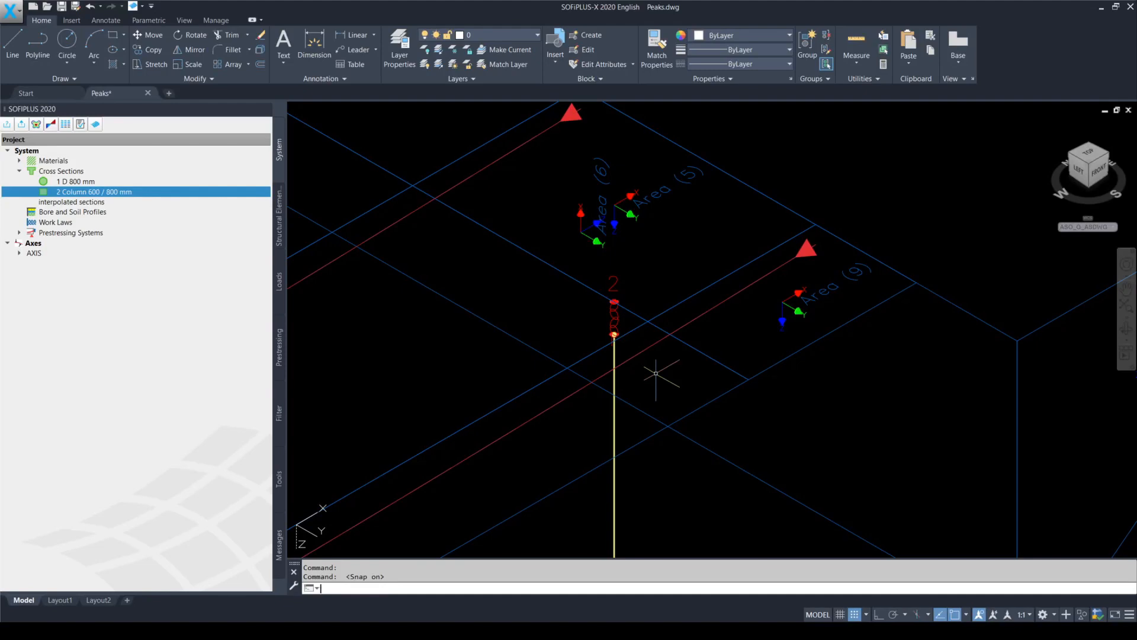
key(F10)
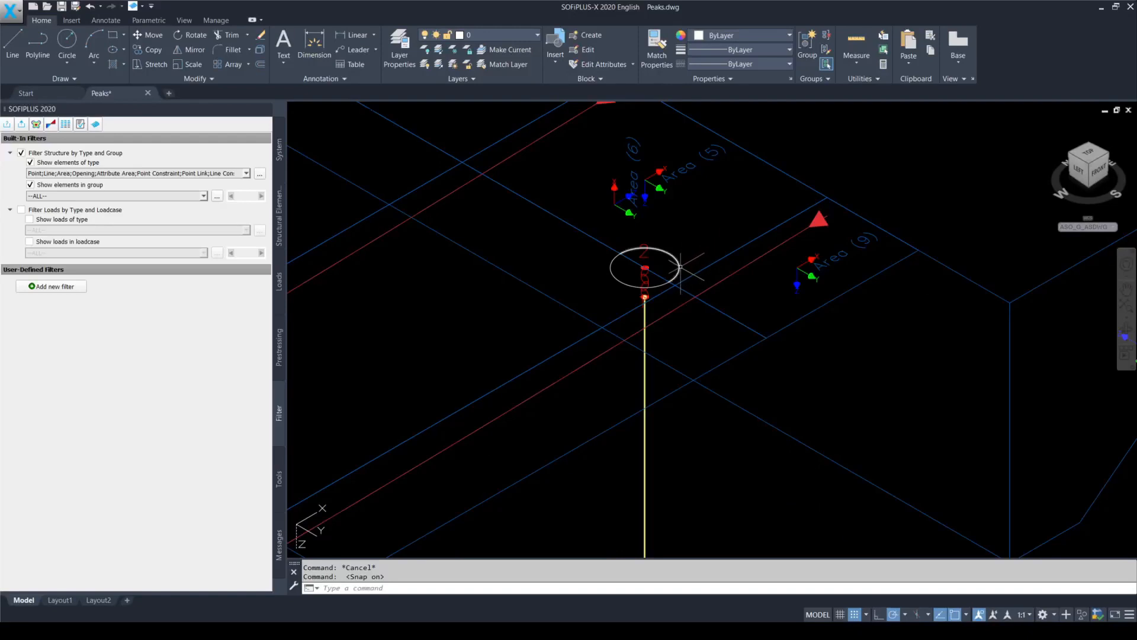
Step: Set up a new structural line in group 10 for the circle around the column head
click(680, 267)
click(663, 284)
key(F10)
key(F9)
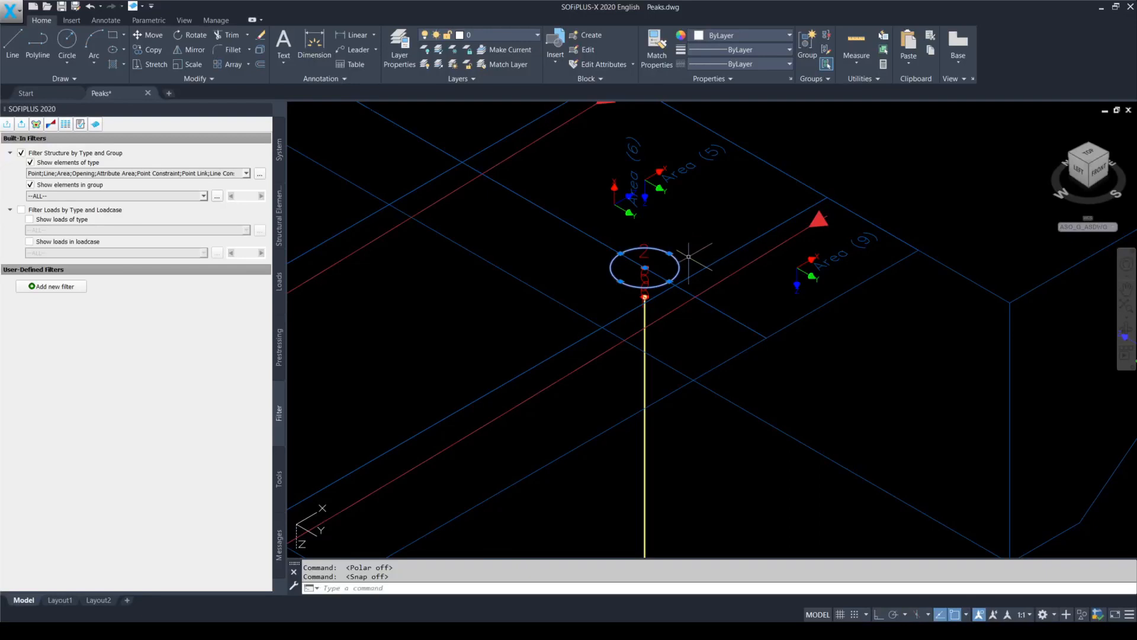
click(279, 216)
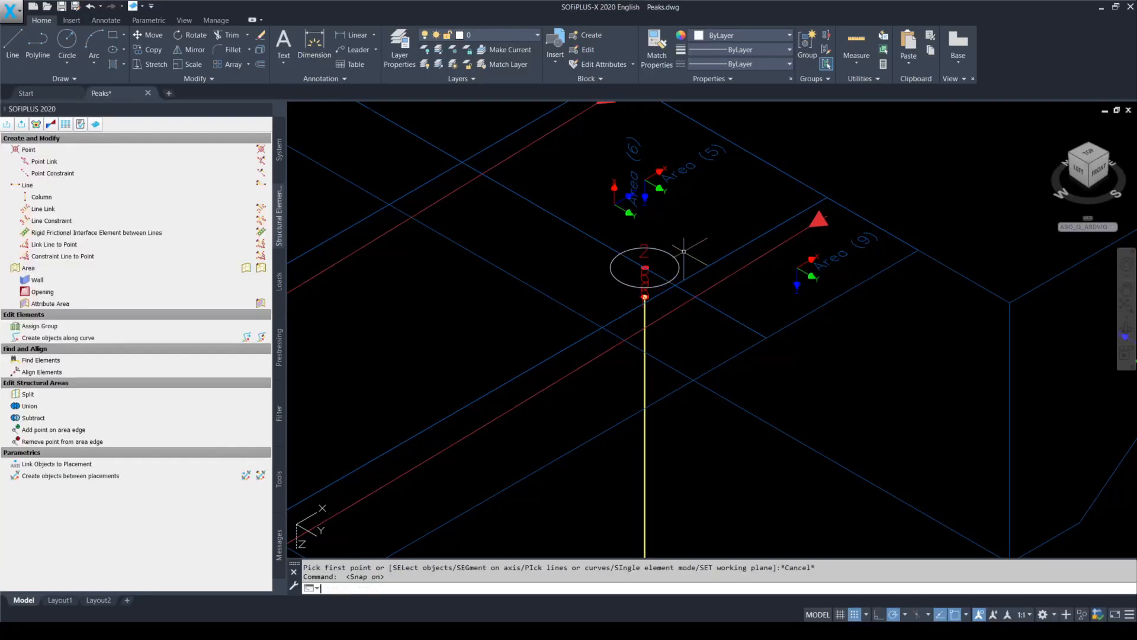
click(83, 186)
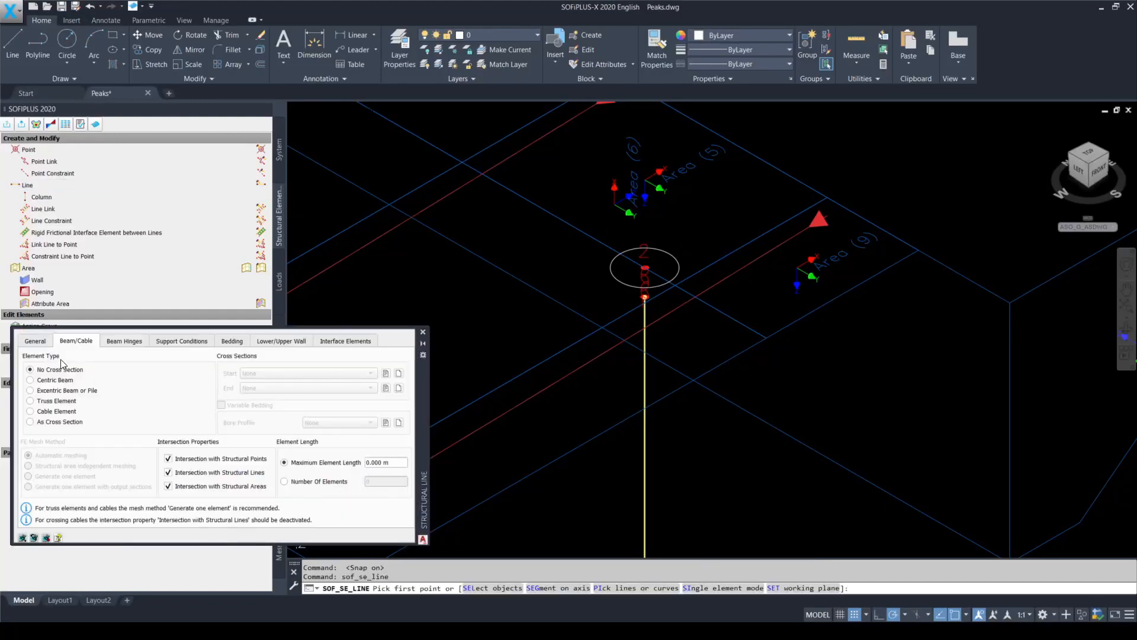
click(39, 342)
click(258, 368)
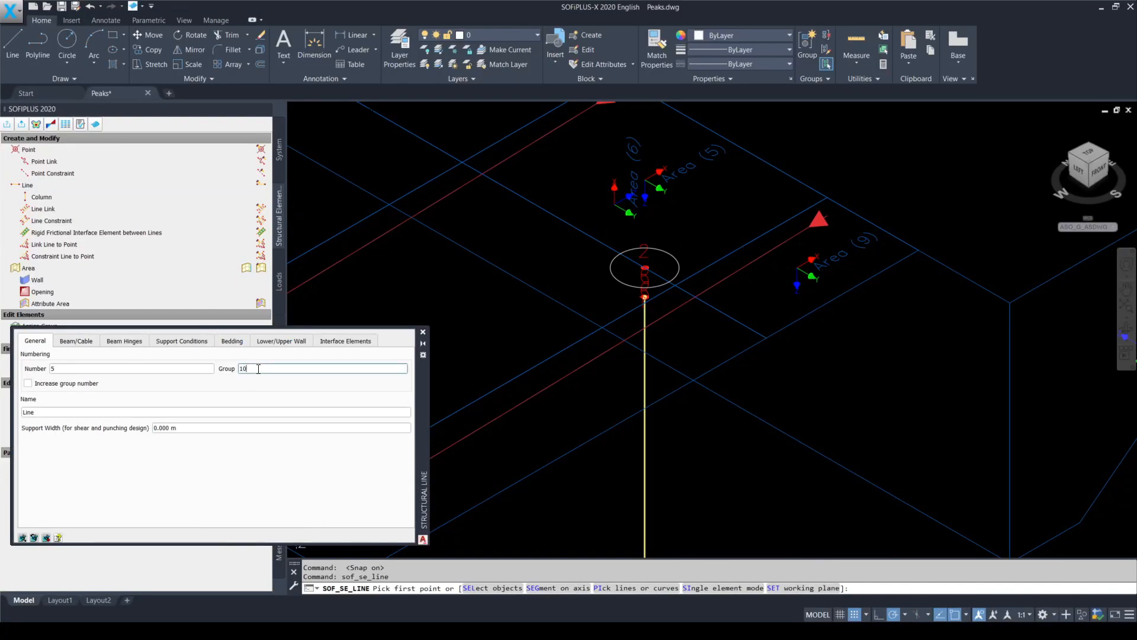
key(F10)
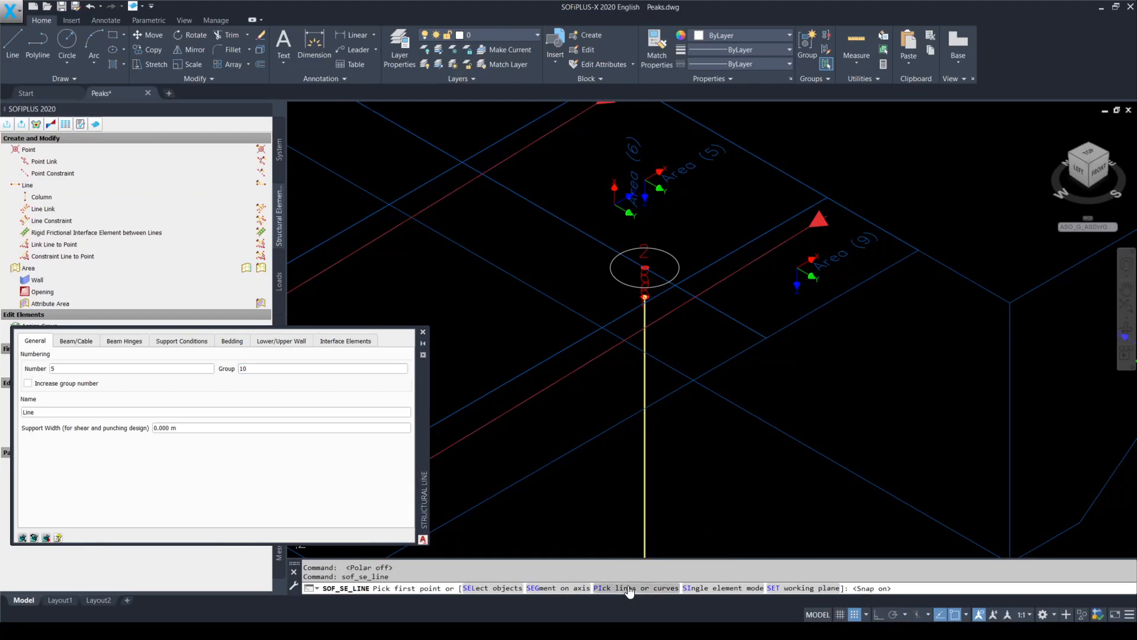
Step: Convert the circle around the column head into structural lines by picking its curve
key(ctrl)
click(637, 588)
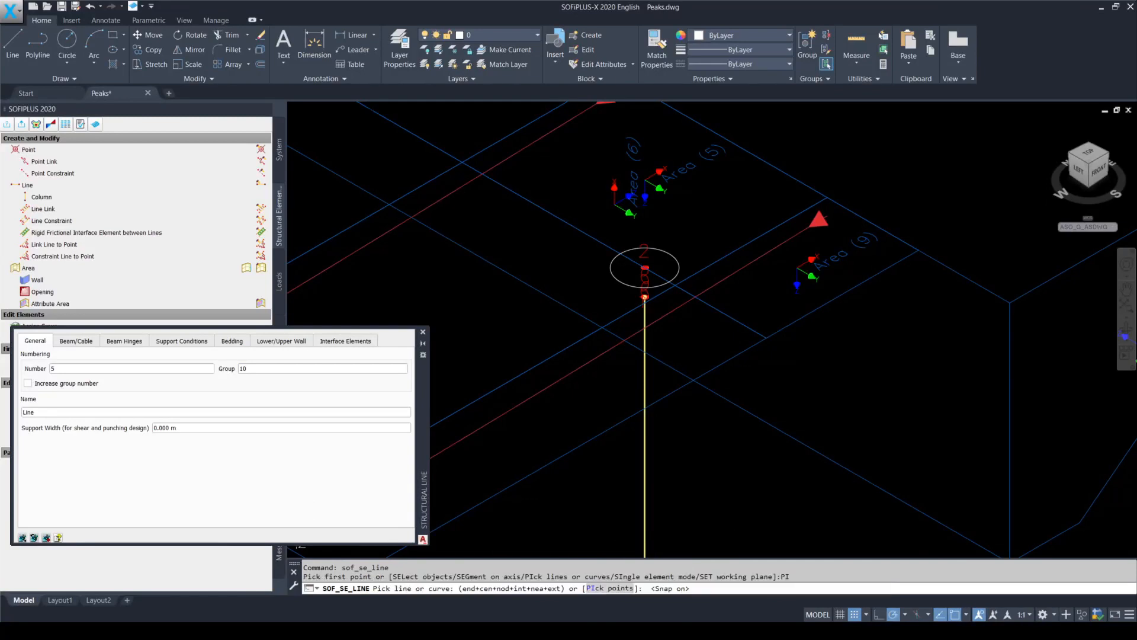
click(854, 614)
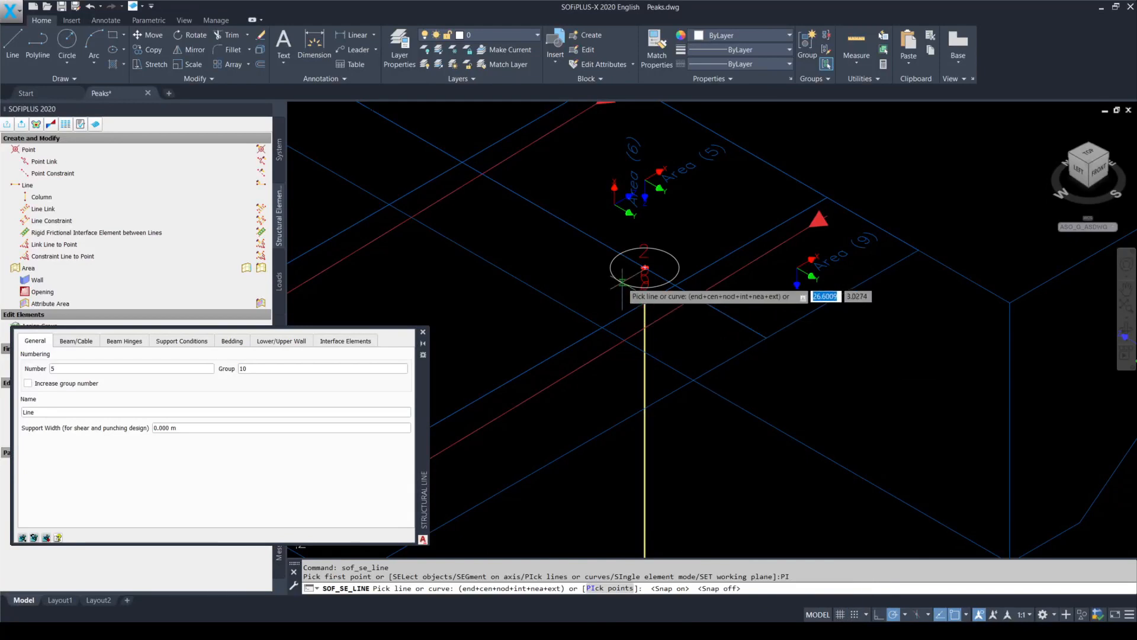
click(645, 295)
click(668, 253)
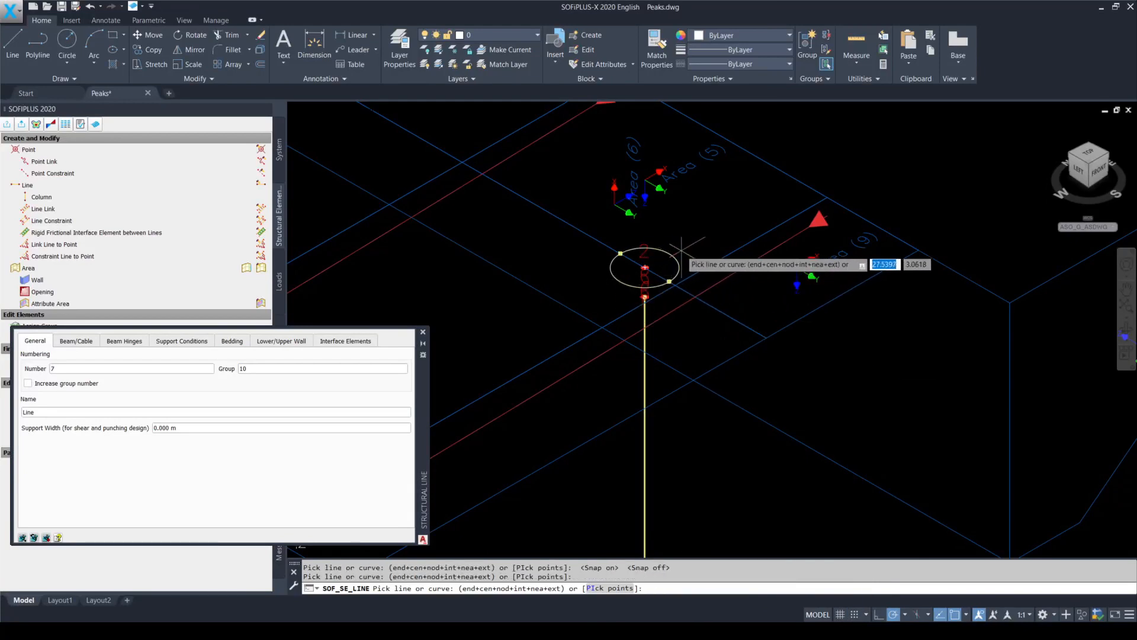
key(F10)
key(F9)
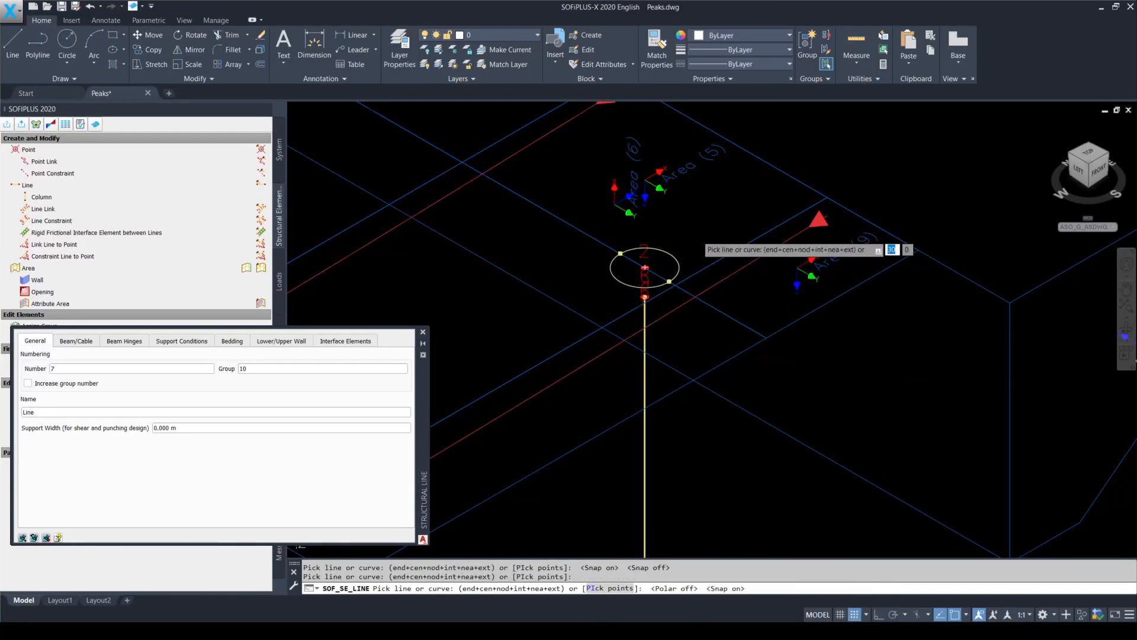
key(Escape)
key(F9)
key(F9)
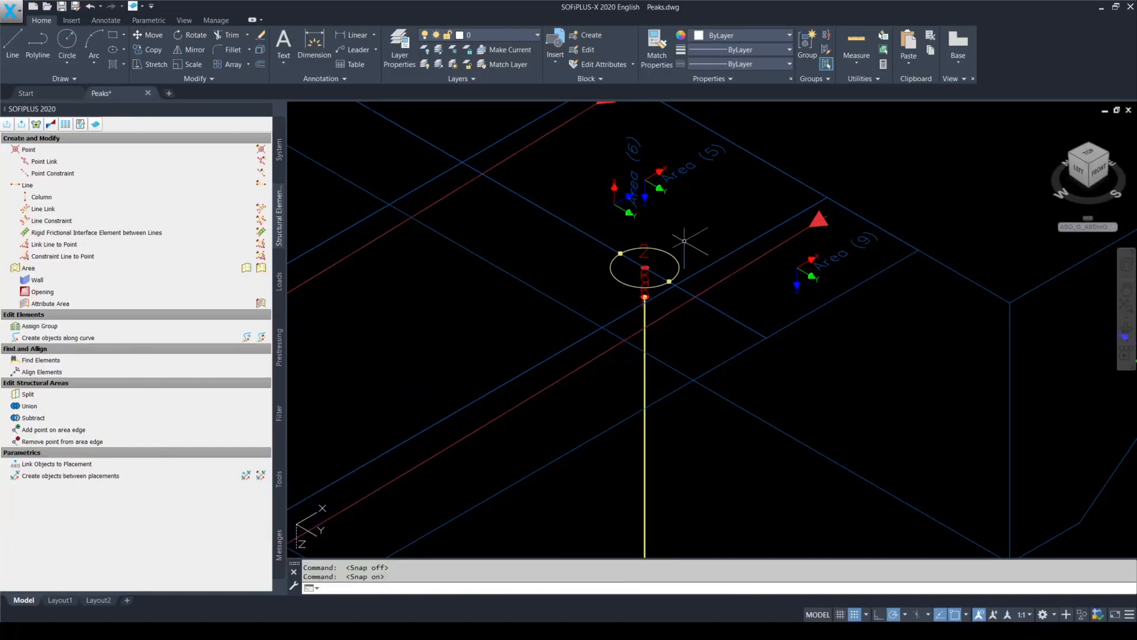
Step: Delete the existing coupling between the column top and the deck point at the circle's centre
click(649, 277)
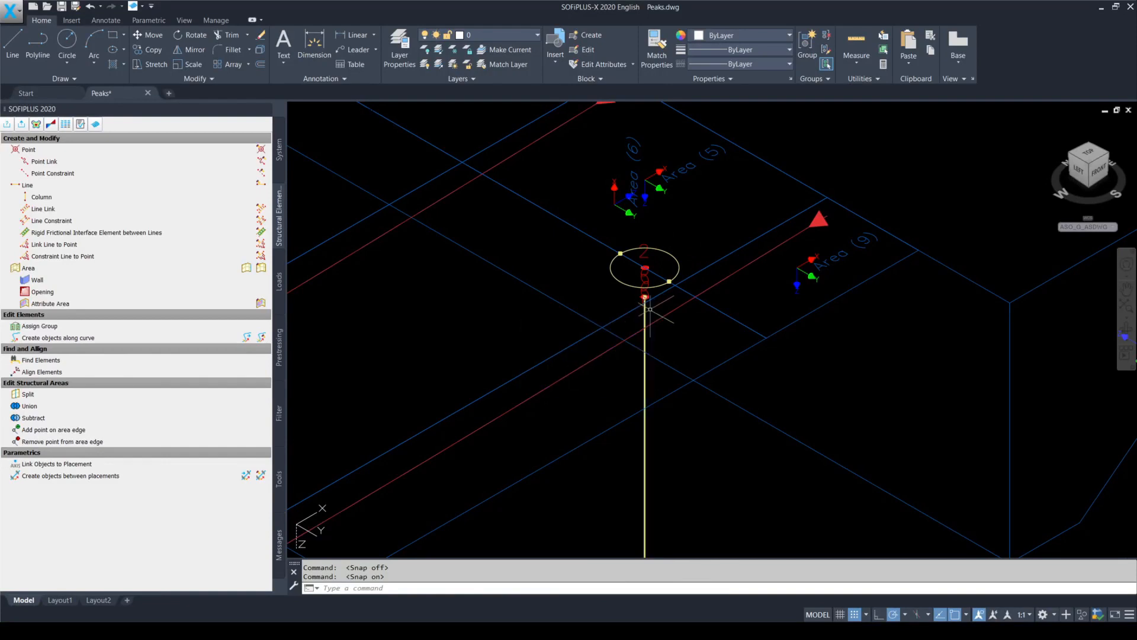
key(F9)
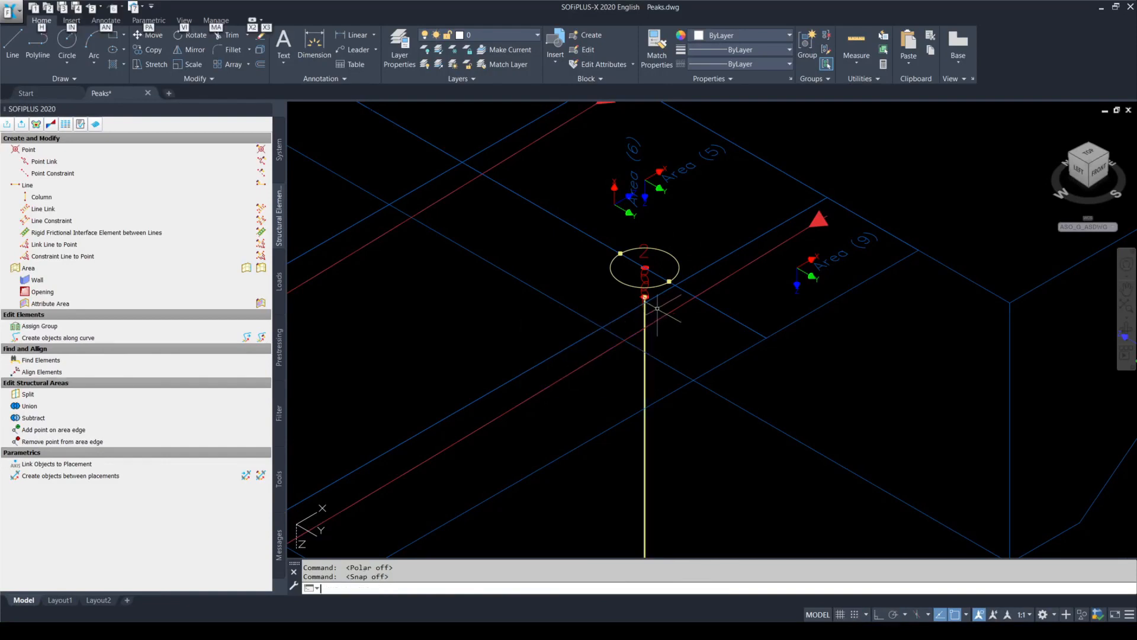
click(652, 278)
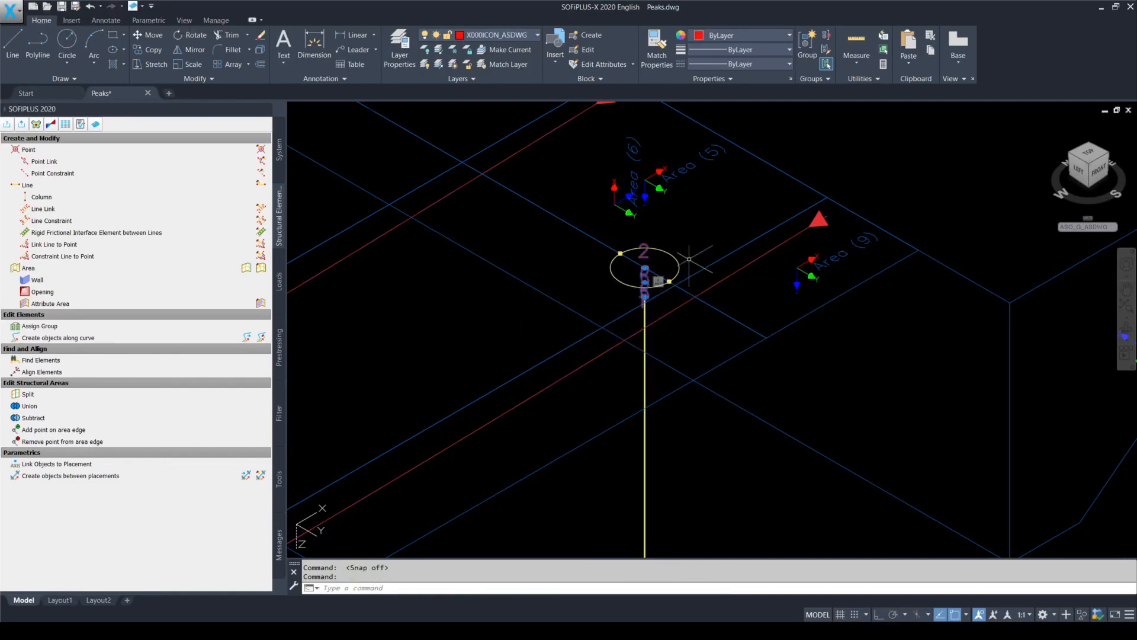
key(Delete)
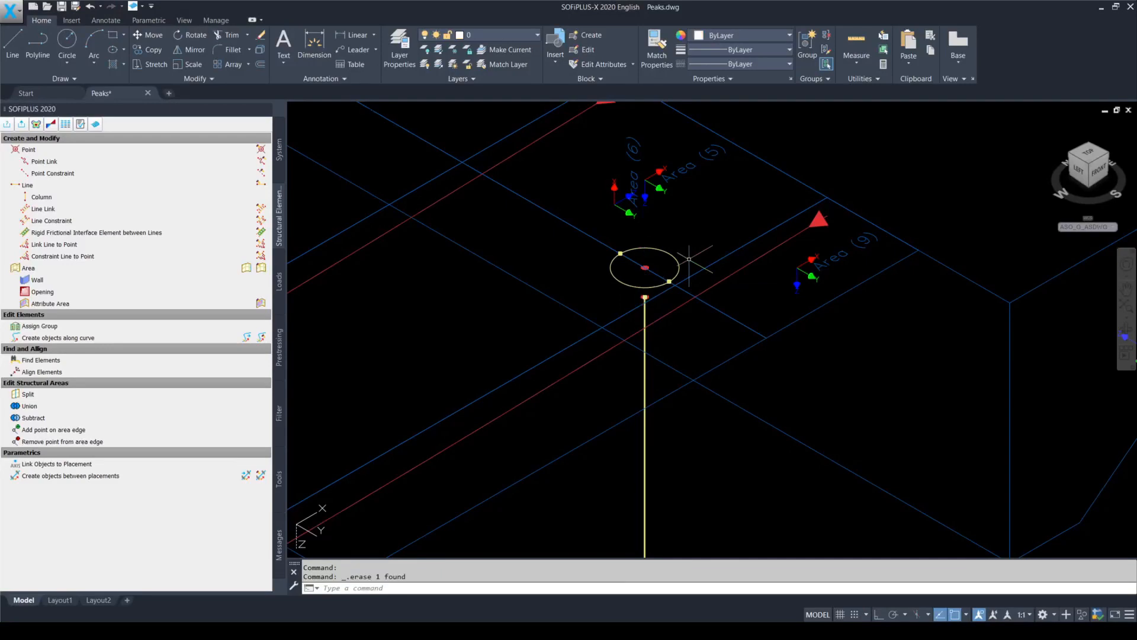
Step: Delete the structural point at the centre of the circle in the deck
key(F9)
click(642, 259)
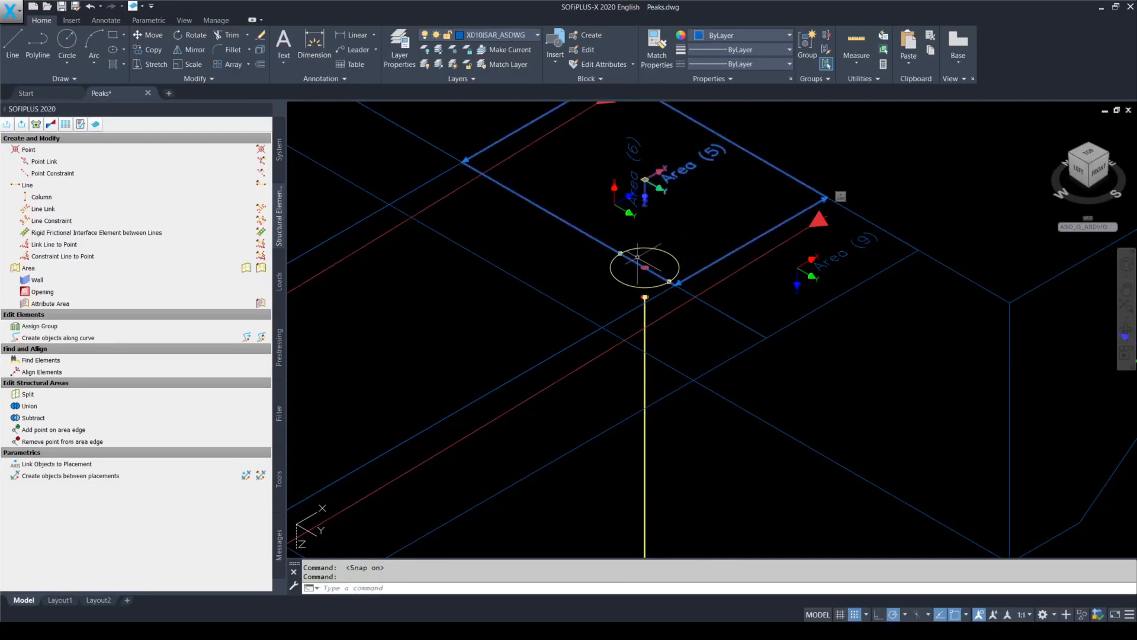
key(Escape)
click(639, 256)
click(654, 272)
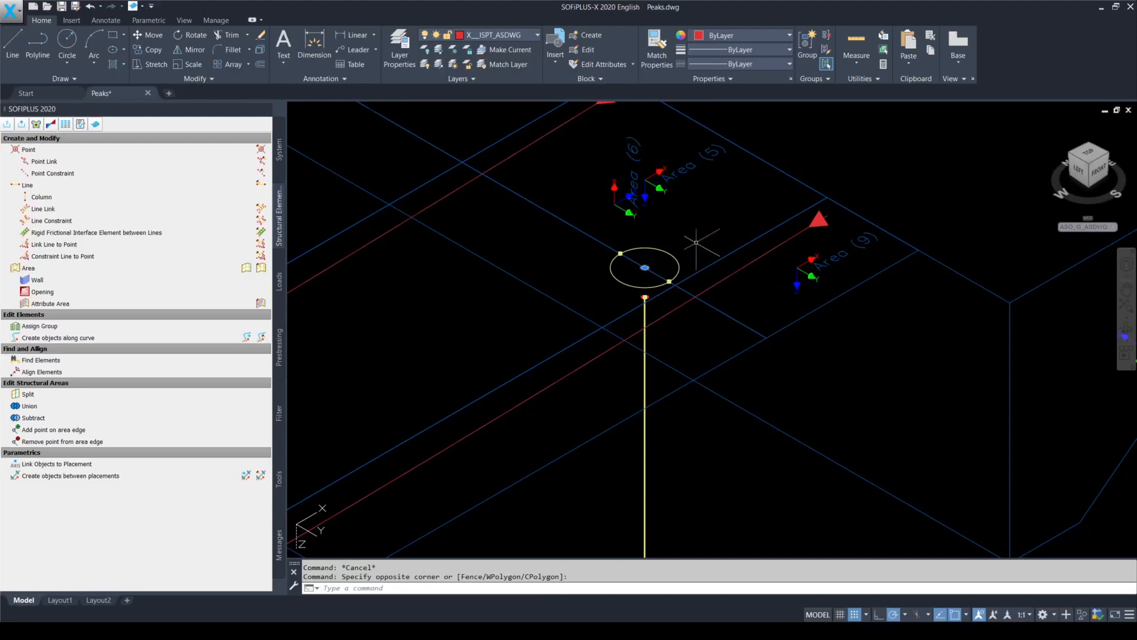
key(Delete)
Step: Configure an elastic line-to-point link in group 10 with direction Global X and an axial bedding of 1e6 kN/m3
shift+middle_drag(696, 241, 652, 257)
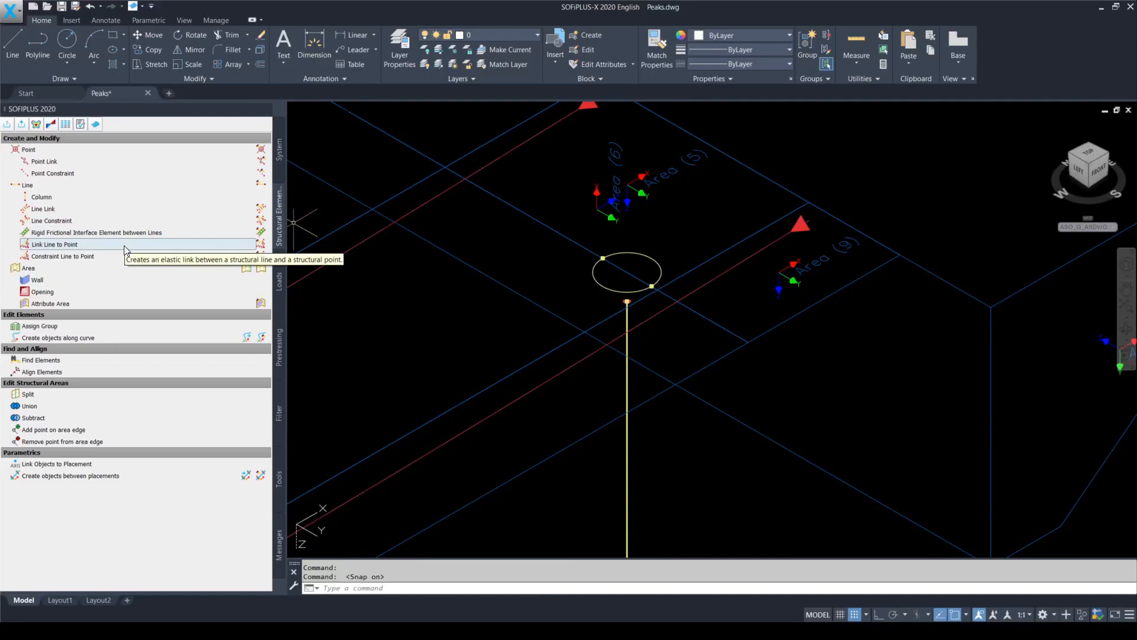
click(84, 247)
click(286, 158)
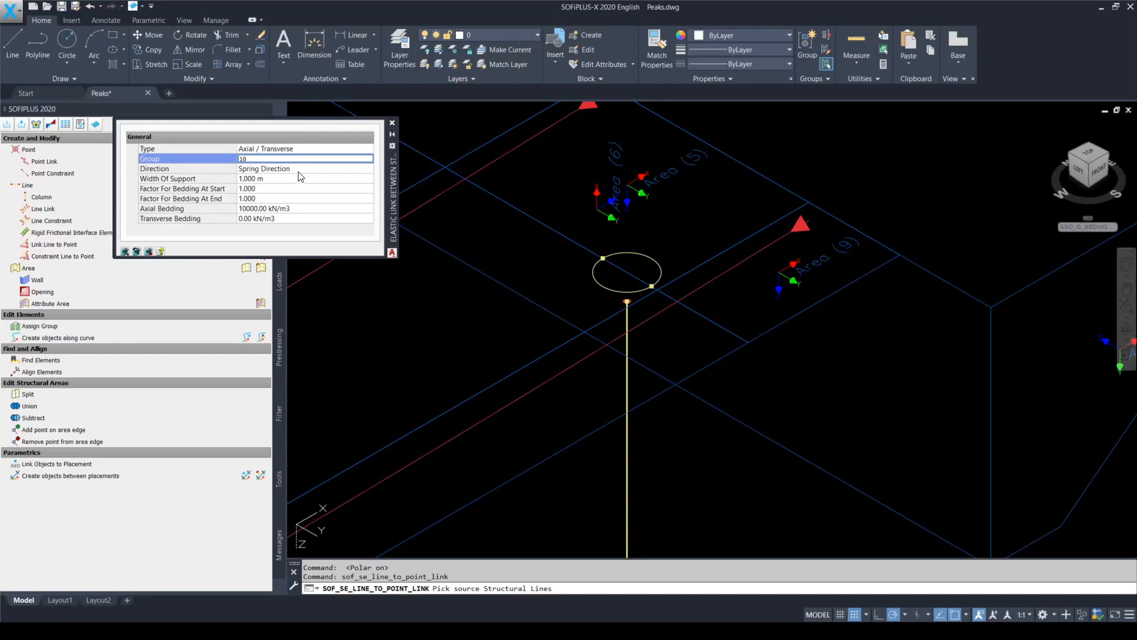
click(300, 169)
click(300, 169)
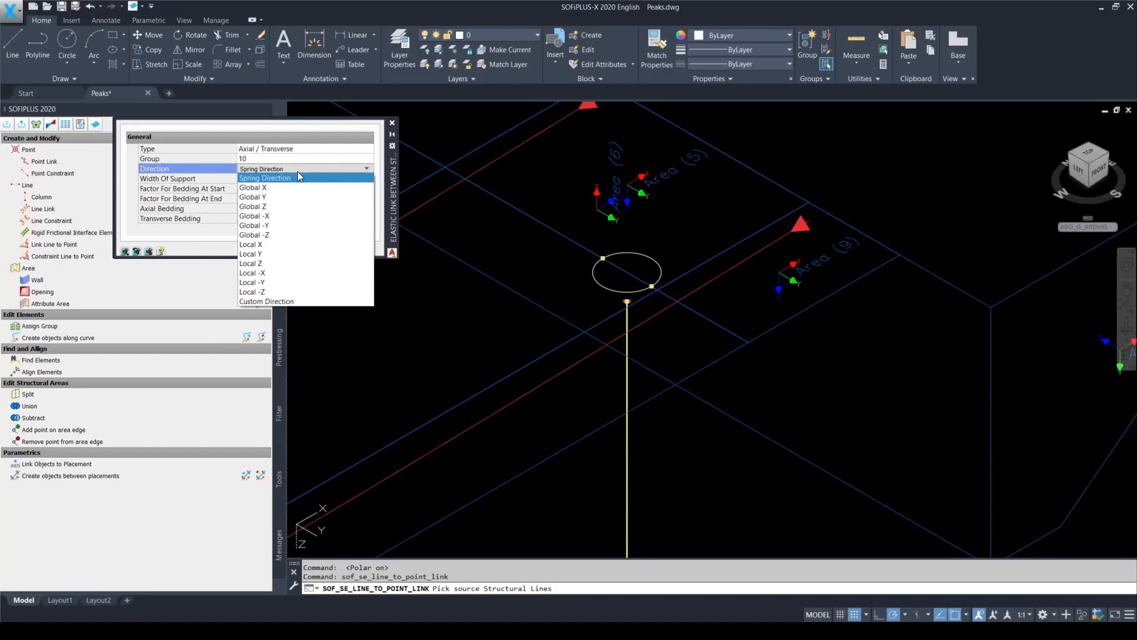
click(296, 187)
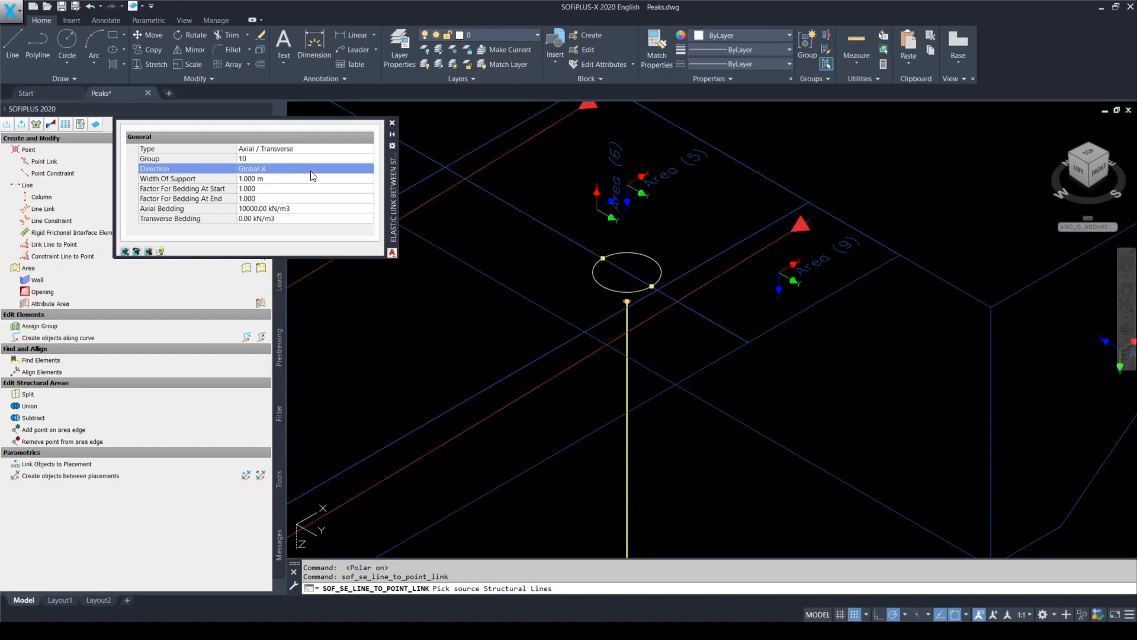
click(308, 208)
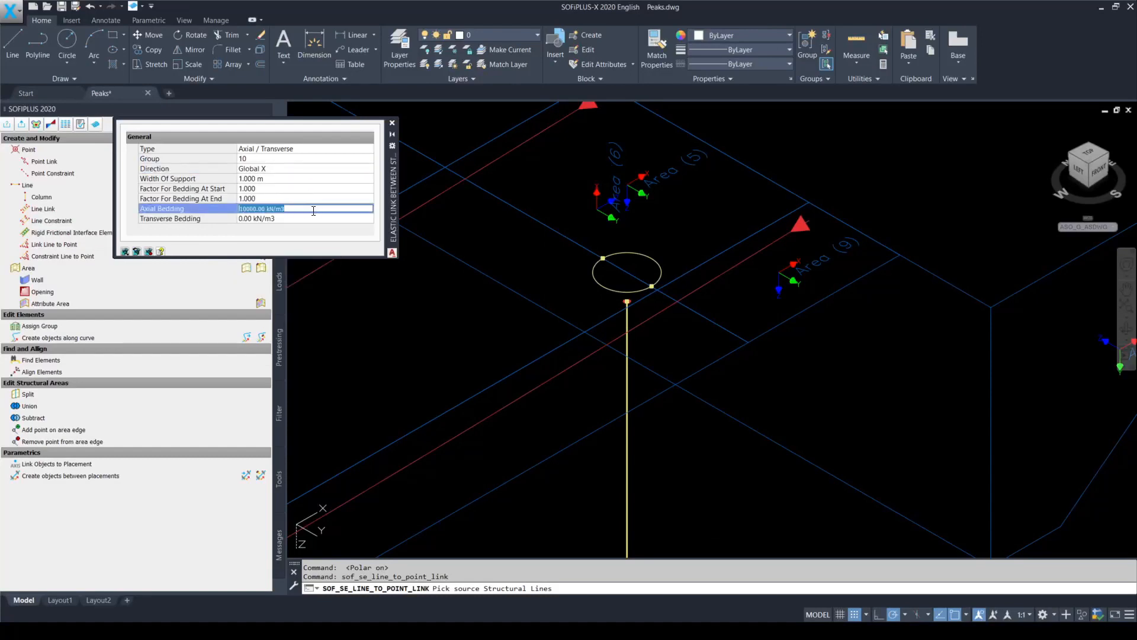
text(1e6)
key(Return)
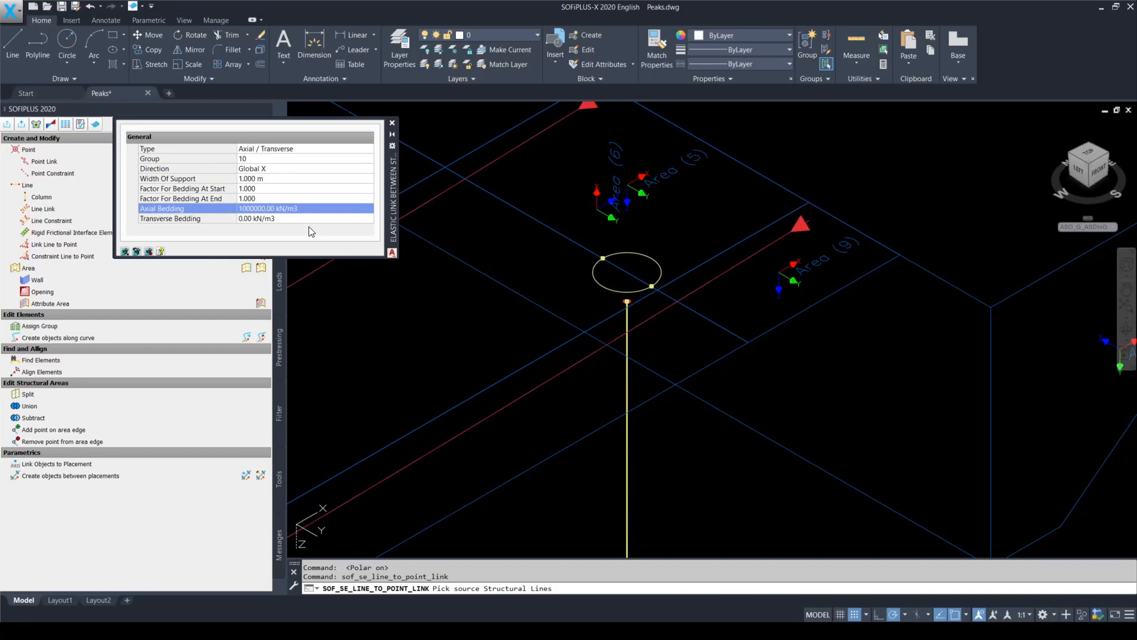
Step: Link the circle's two structural lines to the structural point at the column top
key(F9)
click(658, 268)
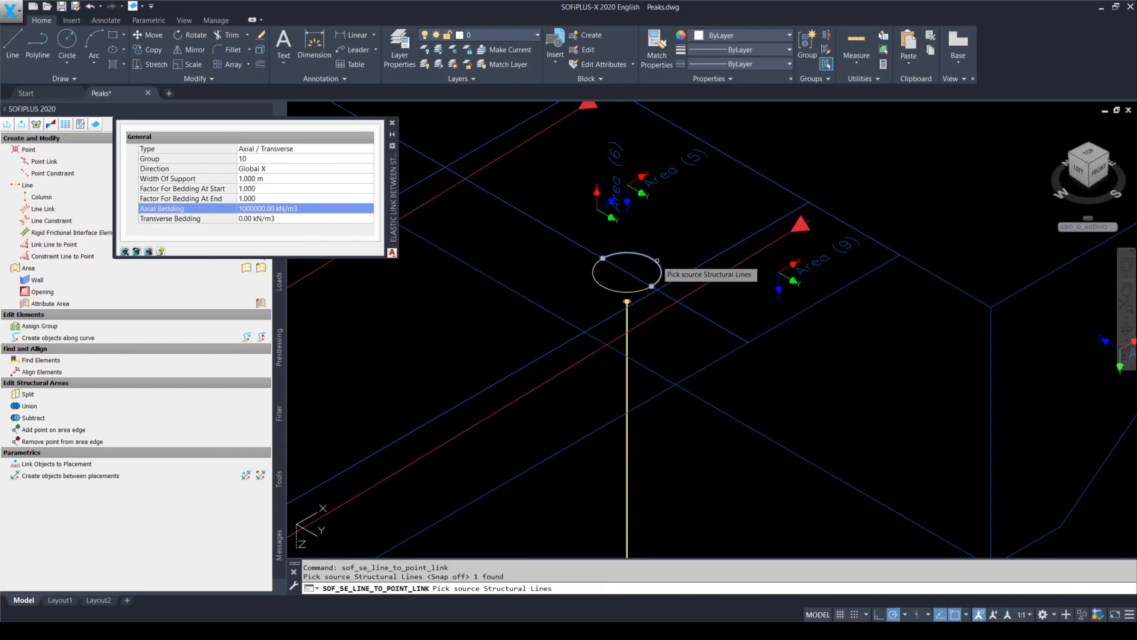
click(632, 274)
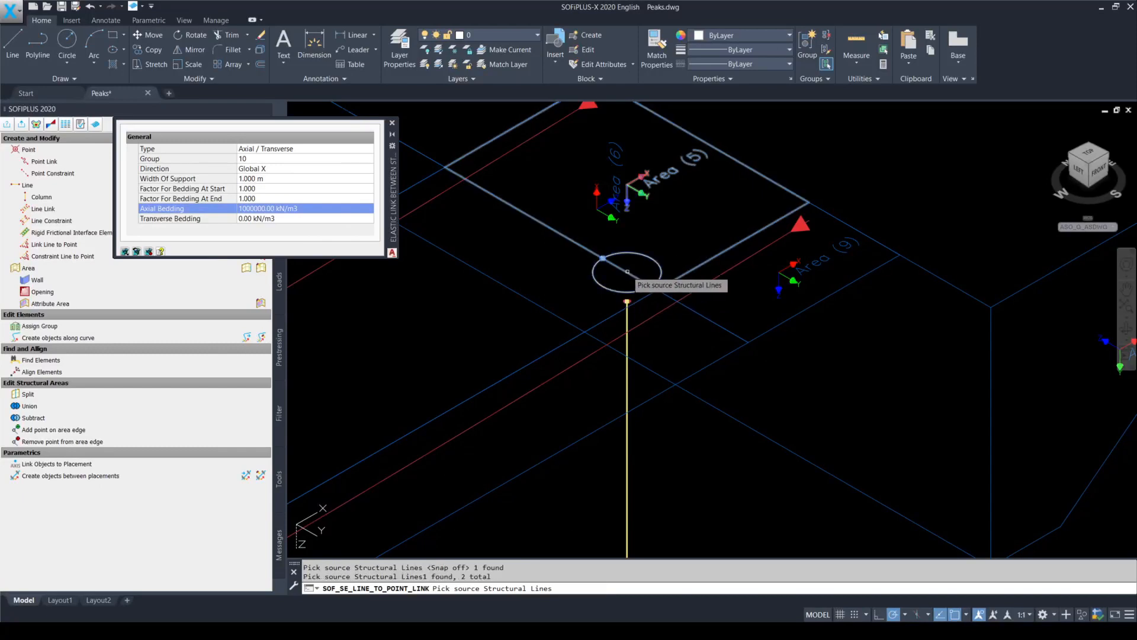
key(Return)
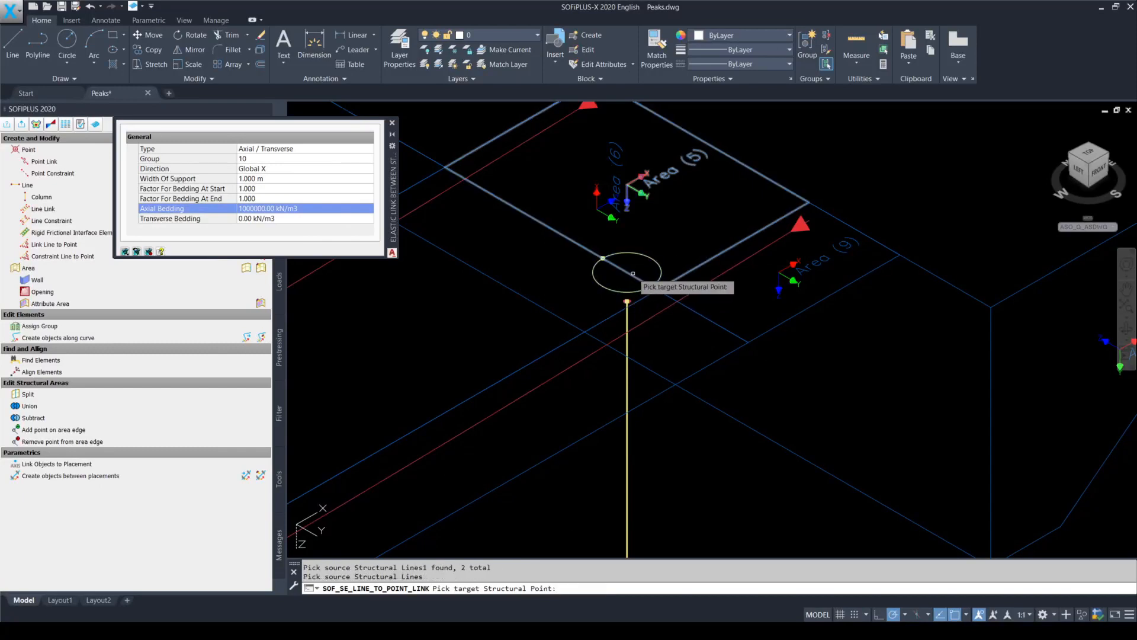
key(F10)
key(F9)
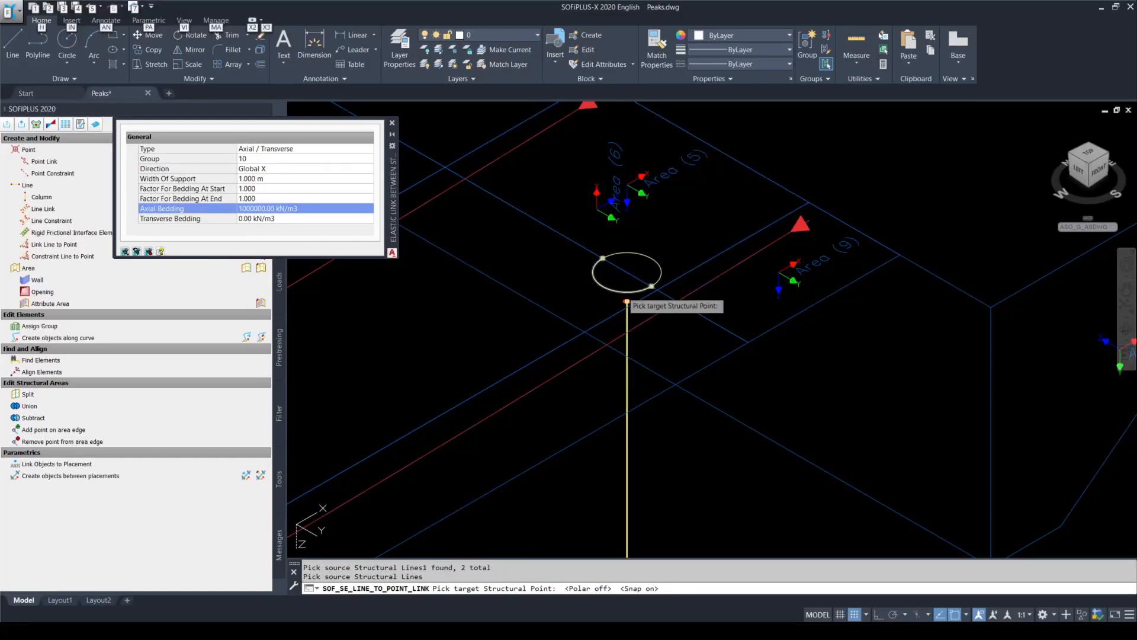
key(F9)
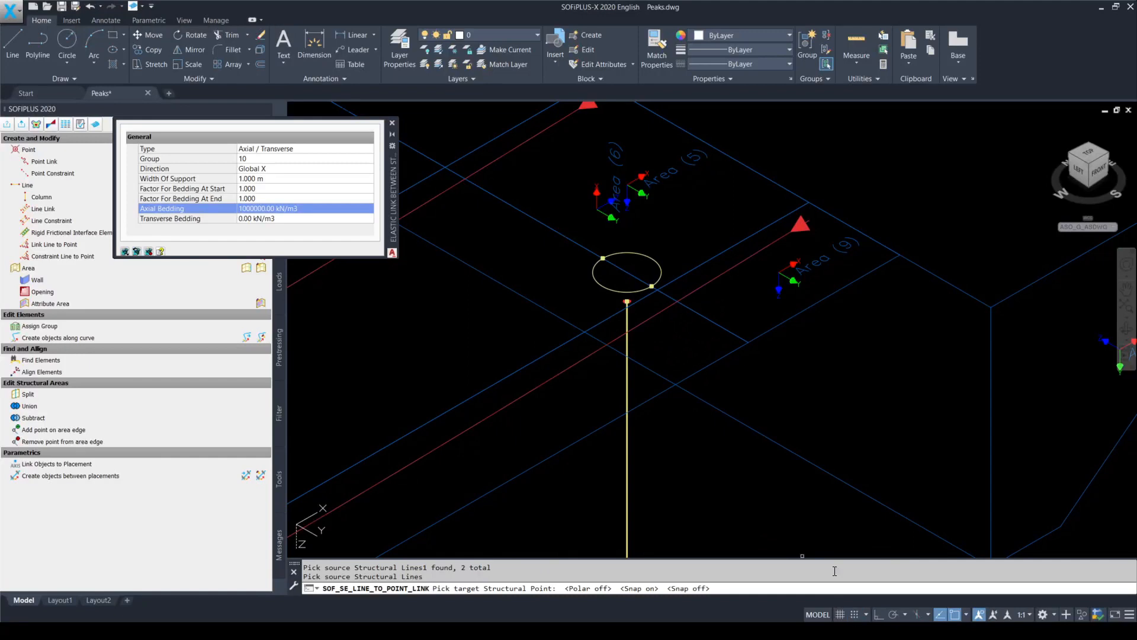
click(630, 301)
click(628, 301)
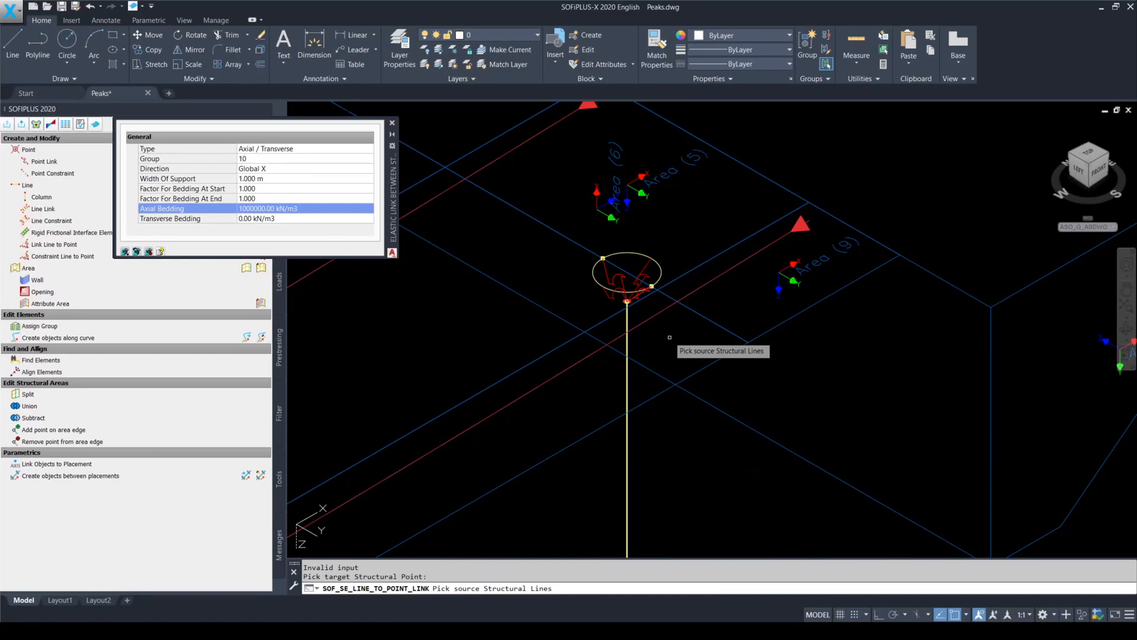
Step: Change the elastic link's direction to Global Y and to Global Z
key(F10)
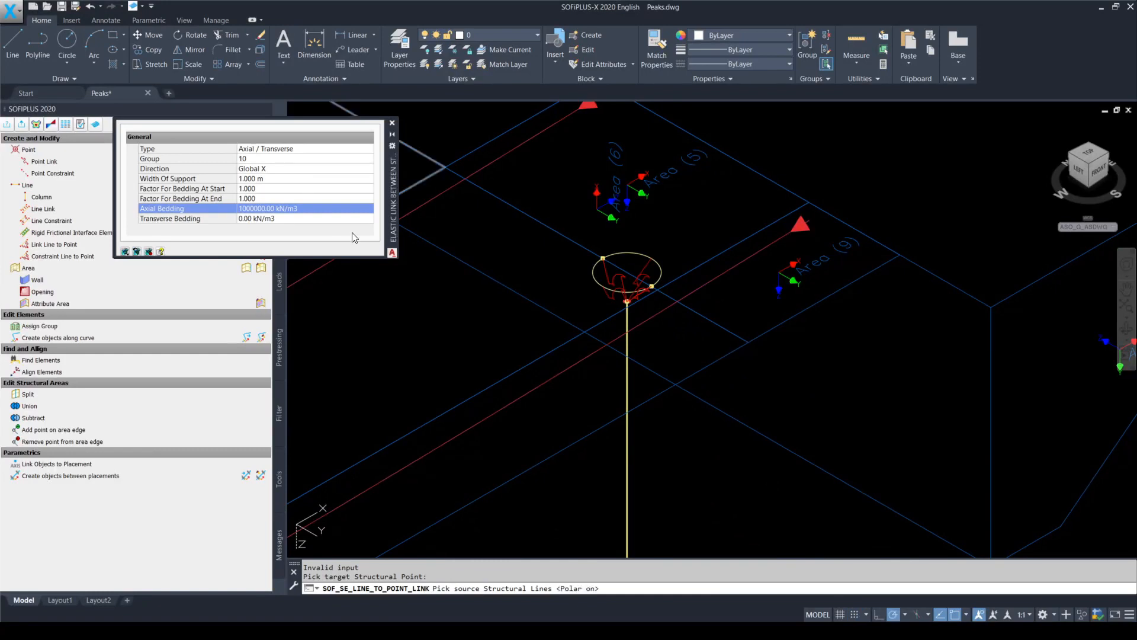
click(290, 169)
click(288, 170)
click(287, 197)
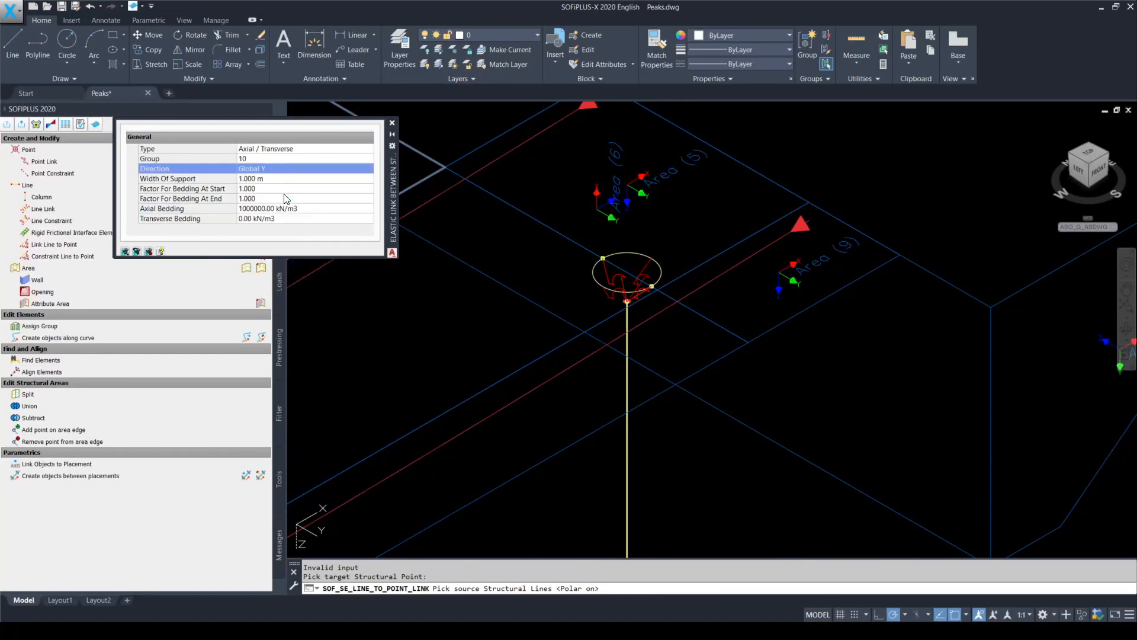
click(286, 170)
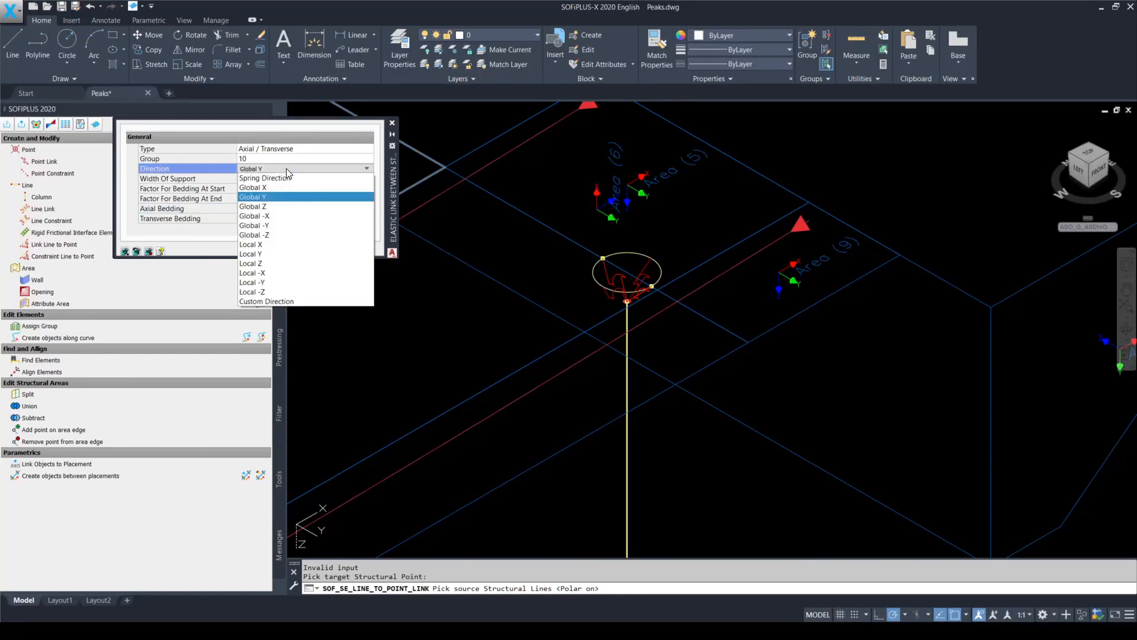
click(277, 206)
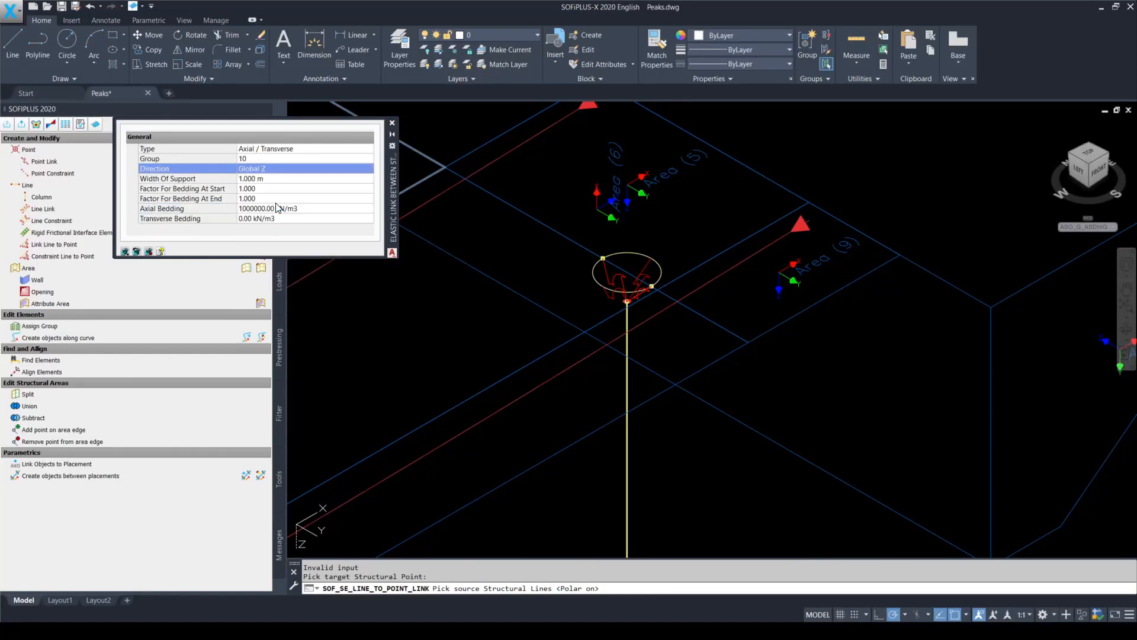
Step: Set the line-to-point link to type Torsional, direction Global X, with a torsional bedding of 1e6 kNm/m/rad
click(290, 152)
click(289, 148)
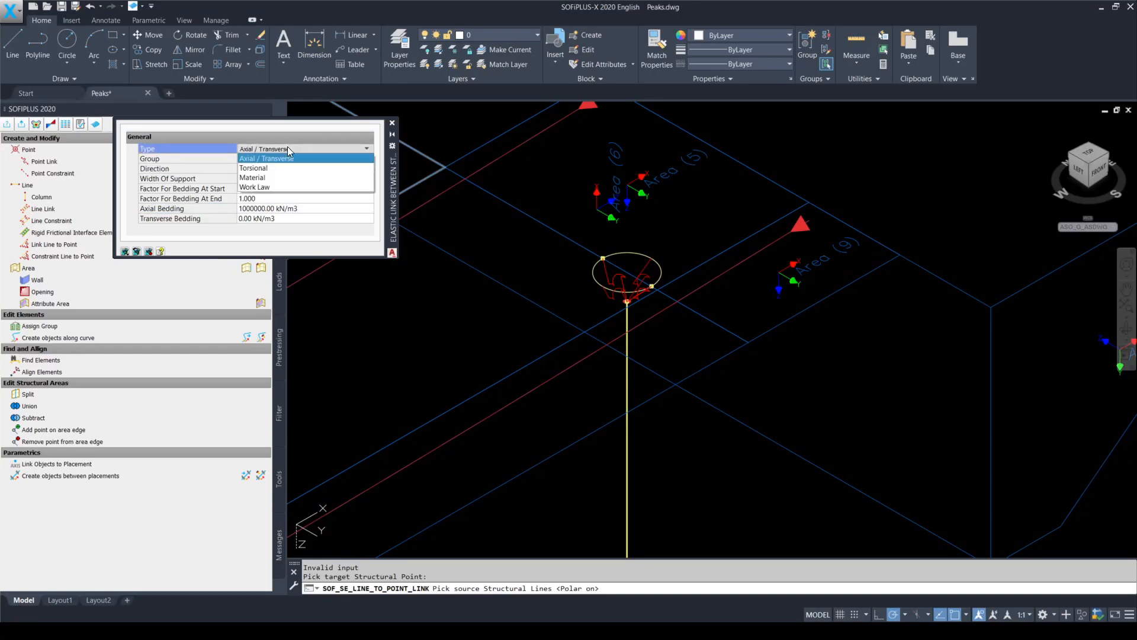
click(278, 170)
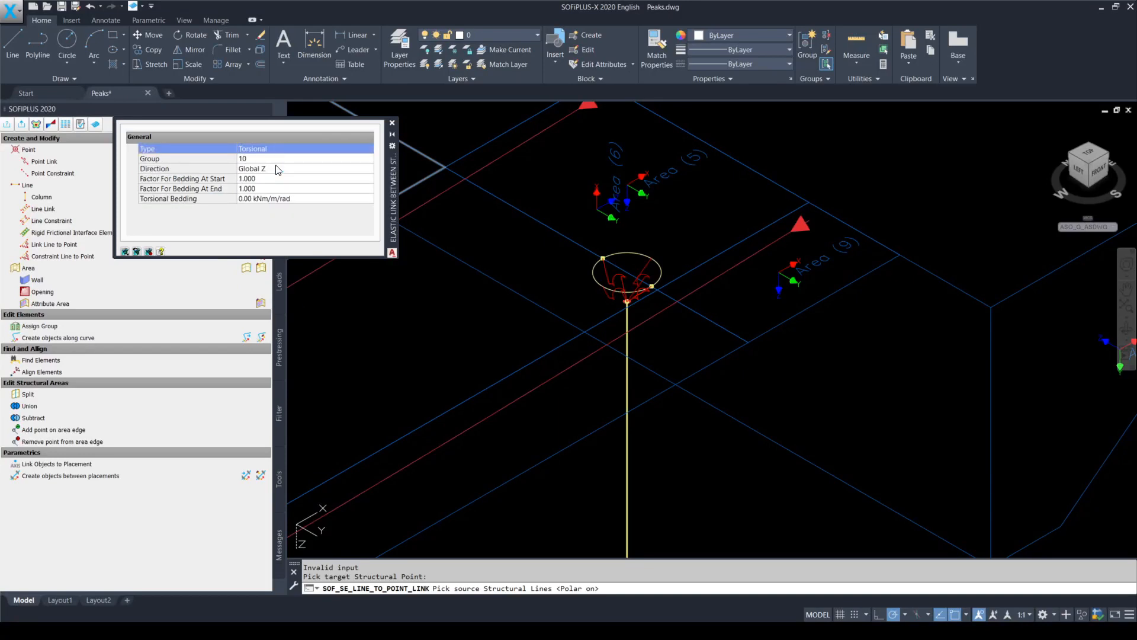
click(278, 170)
click(279, 170)
click(281, 191)
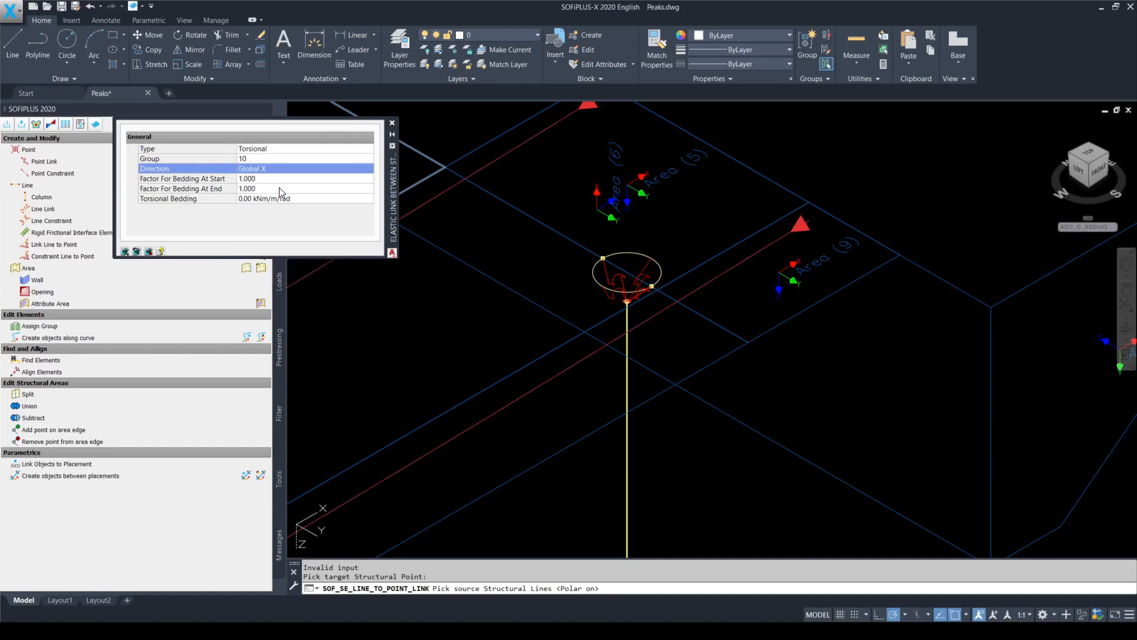
click(286, 201)
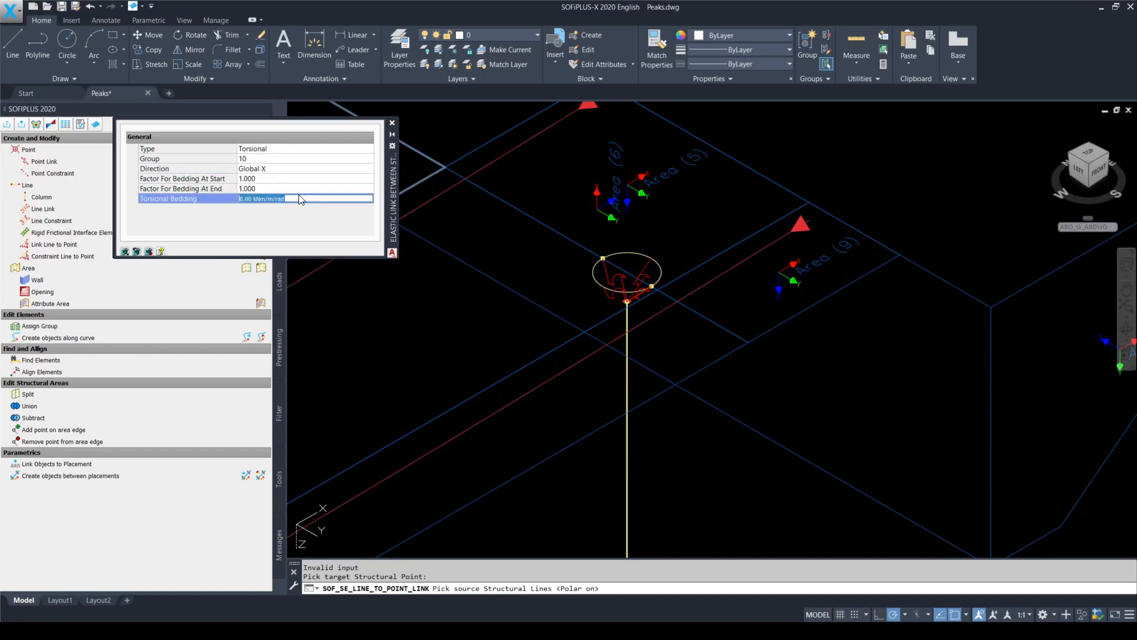
text(1e6)
key(Return)
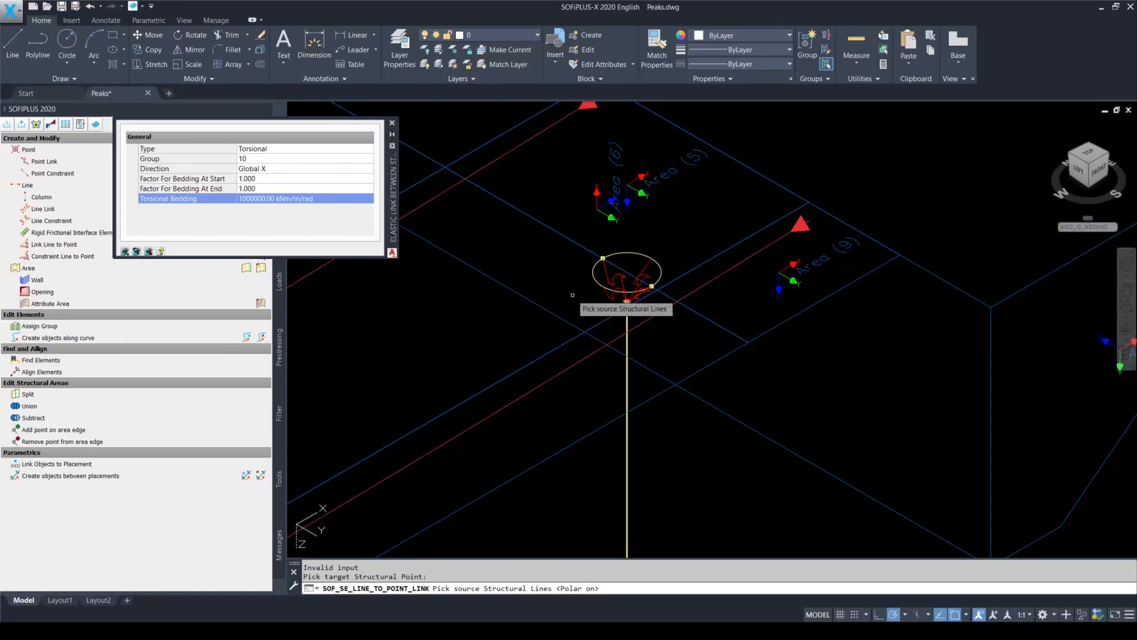
Step: Apply the torsional link between the circle's two structural lines and the structural point at the column top
click(596, 275)
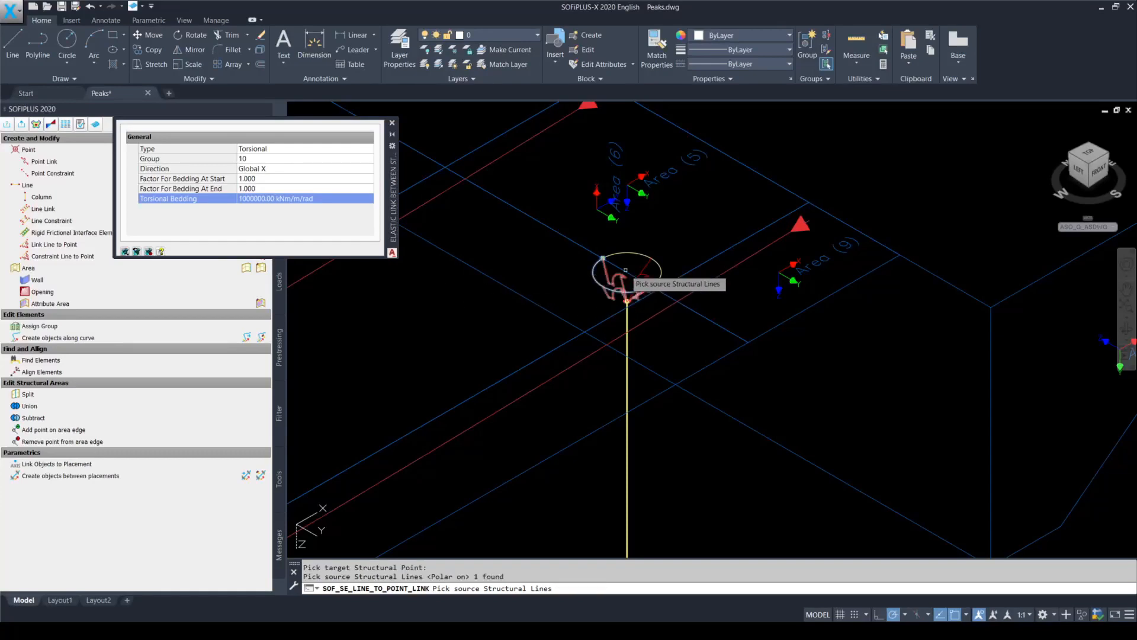
click(636, 254)
key(Return)
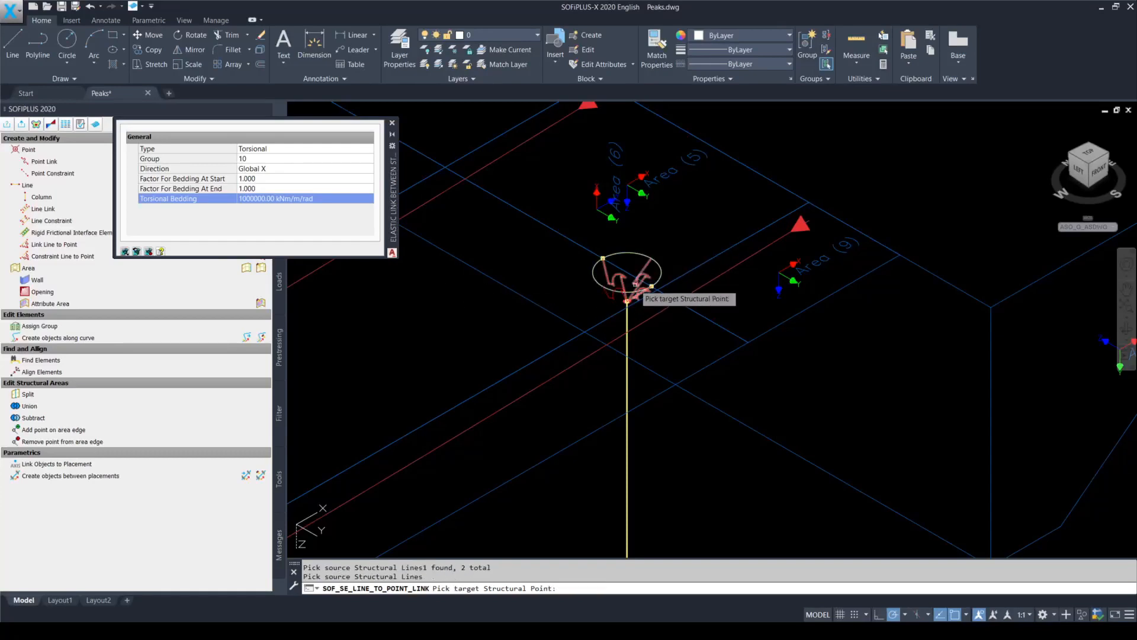
scroll(636, 303, up, 2)
click(629, 296)
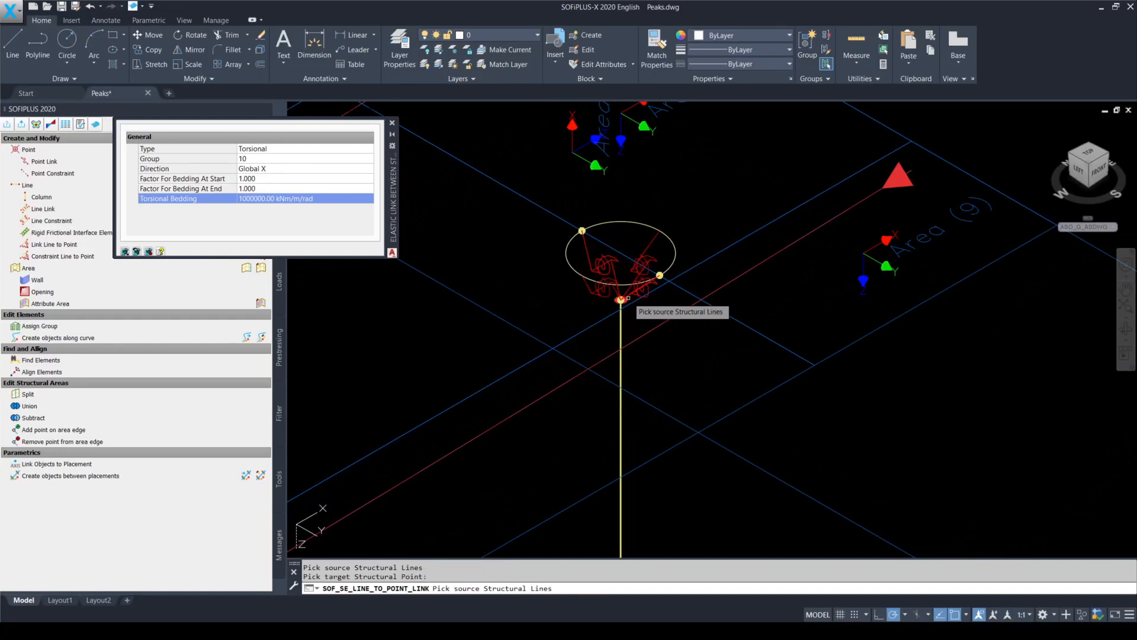
key(F10)
key(F9)
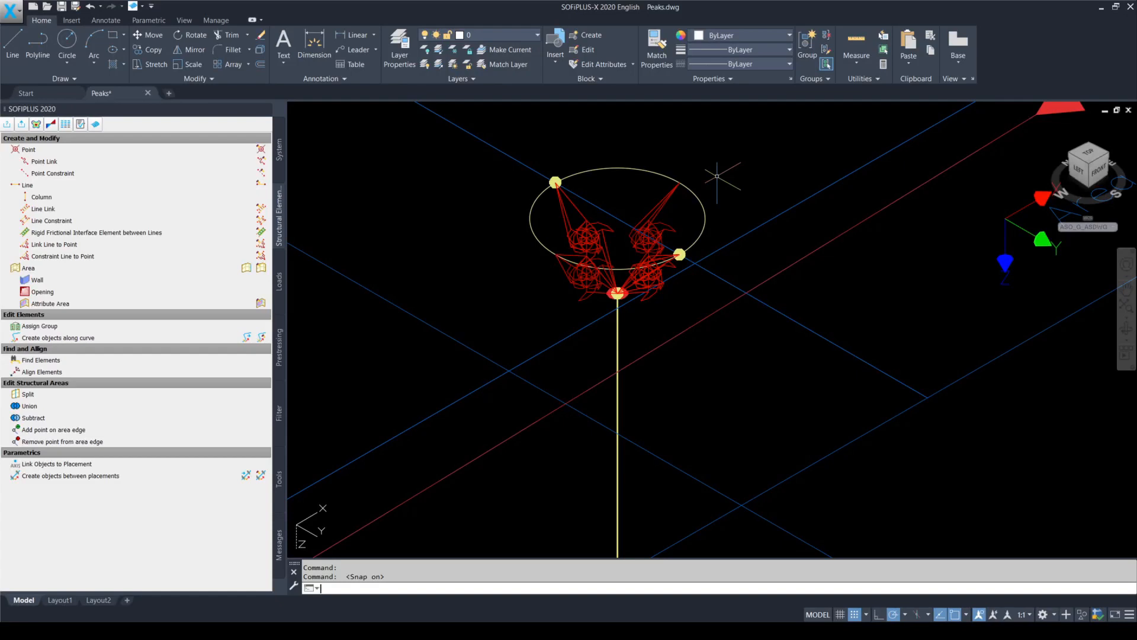
key(F10)
key(F9)
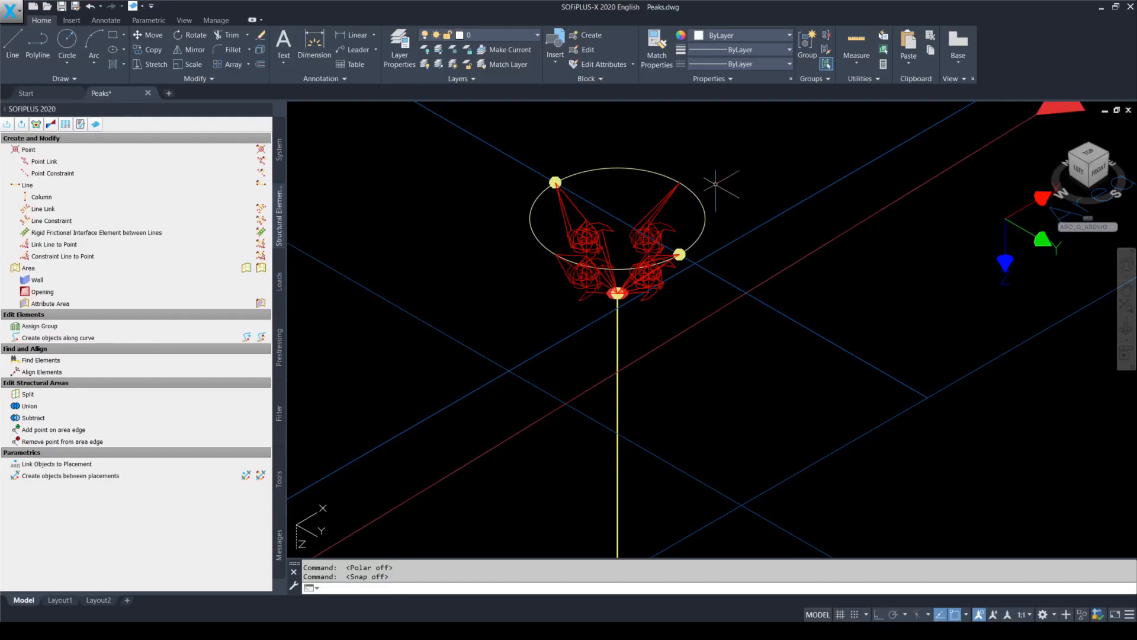
key(F10)
key(F9)
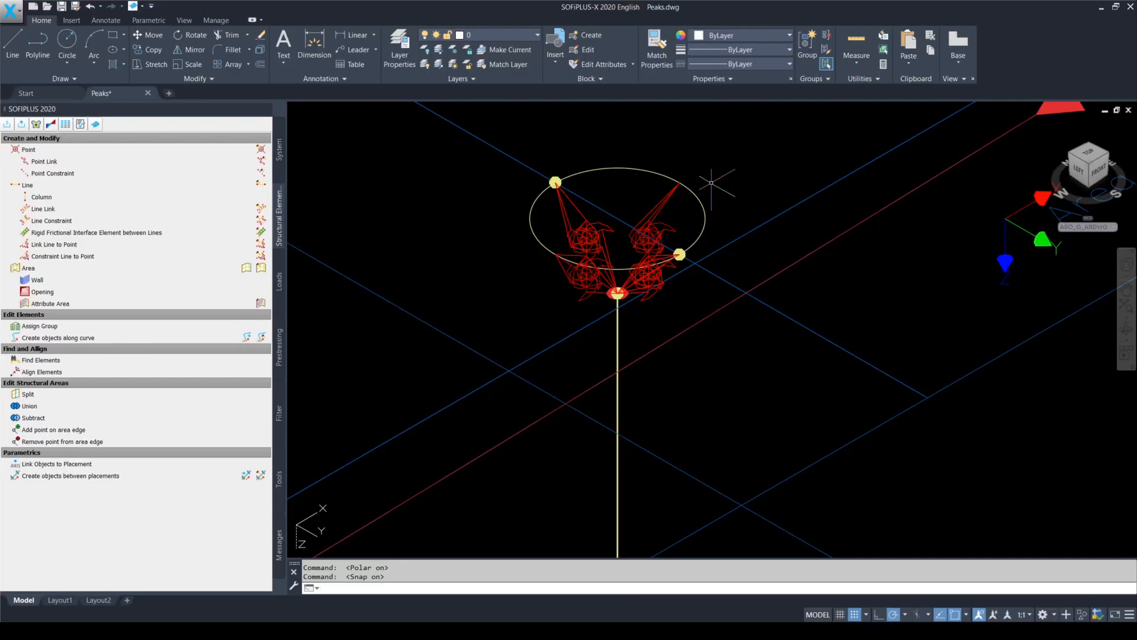
key(F10)
key(alt)
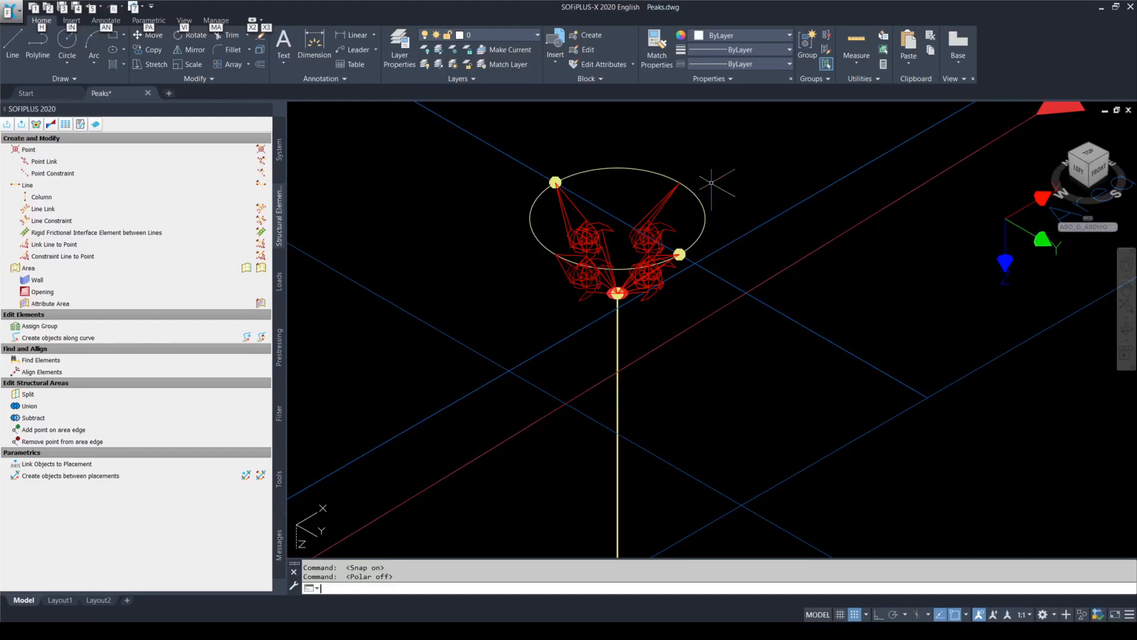
key(F10)
key(F9)
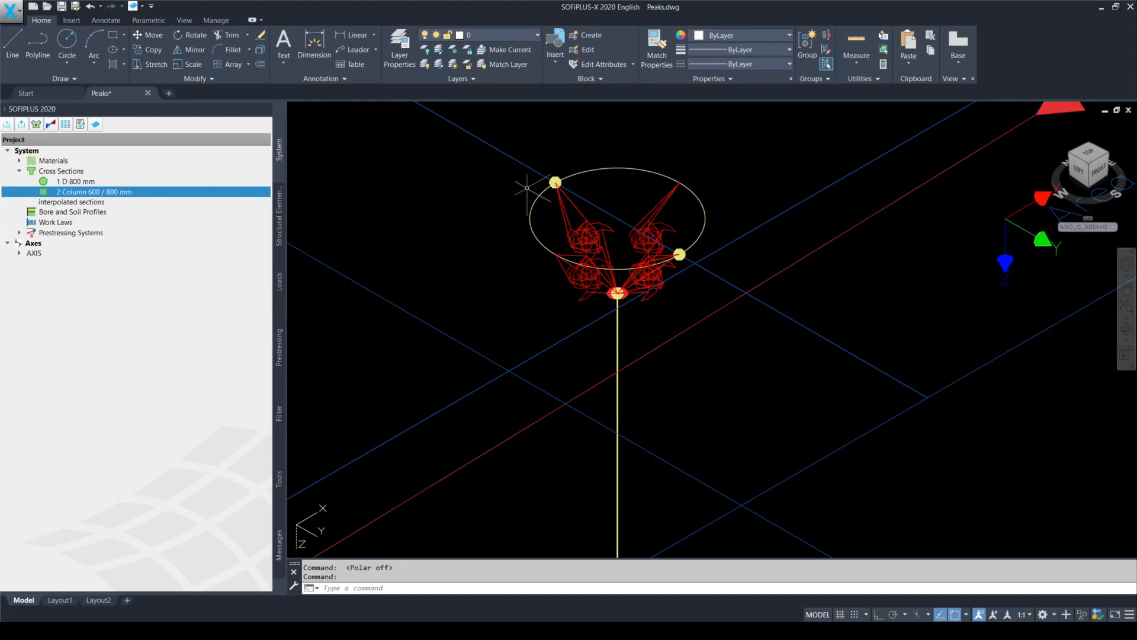
key(F10)
key(F9)
key(alt)
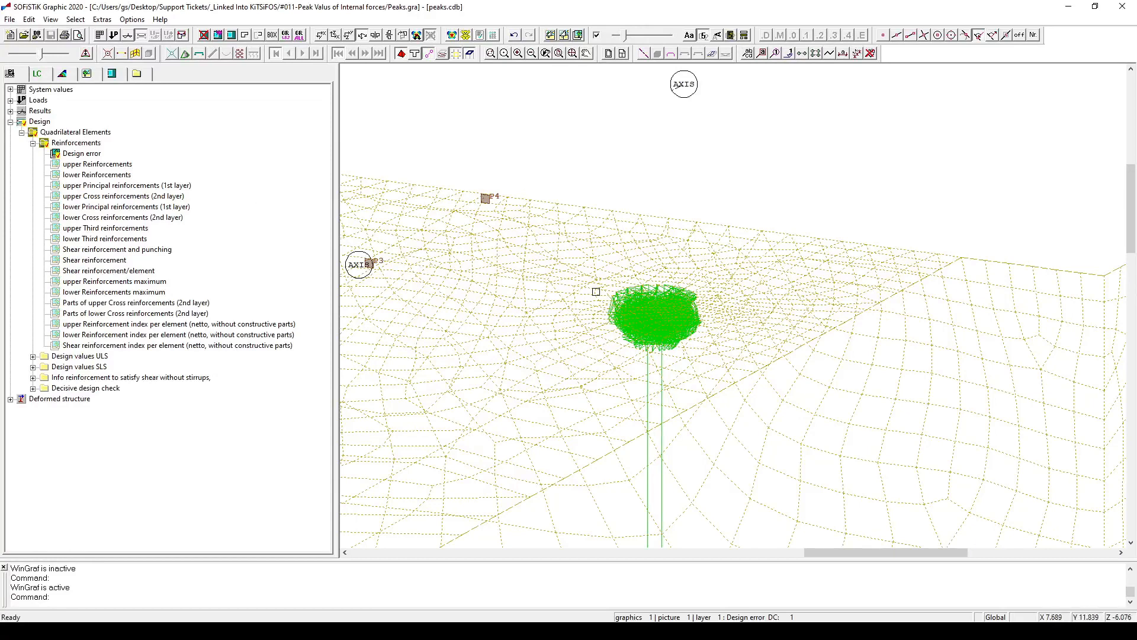
click(711, 319)
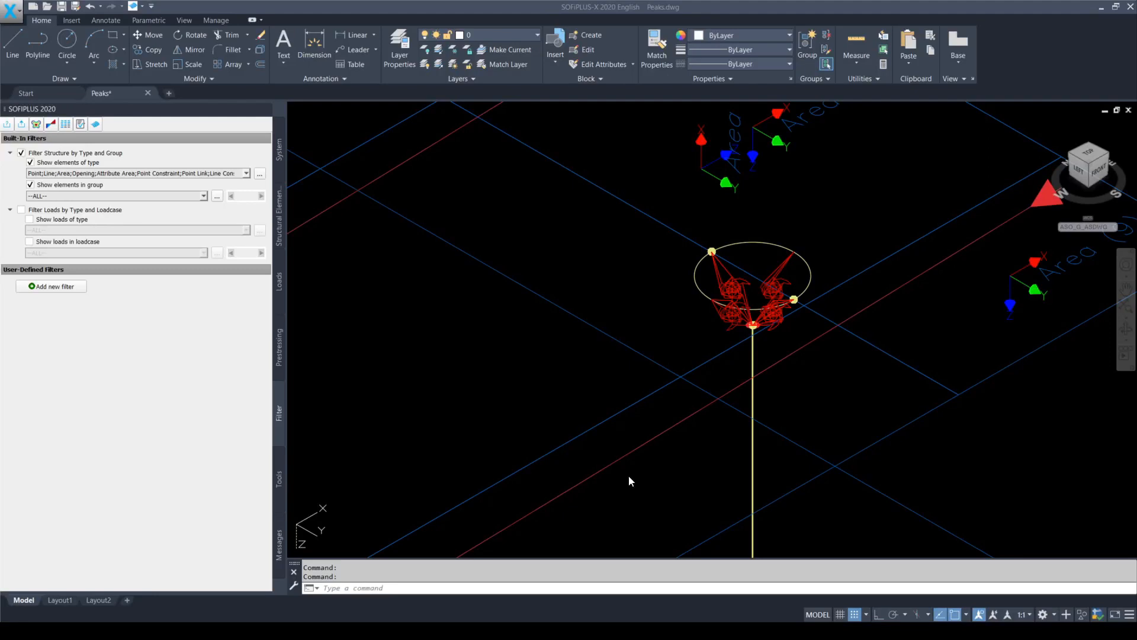
Step: Delete the coupling between the deck point and the column top point at the neighbouring column without a circle
scroll(509, 238, down, 3)
scroll(507, 240, up, 5)
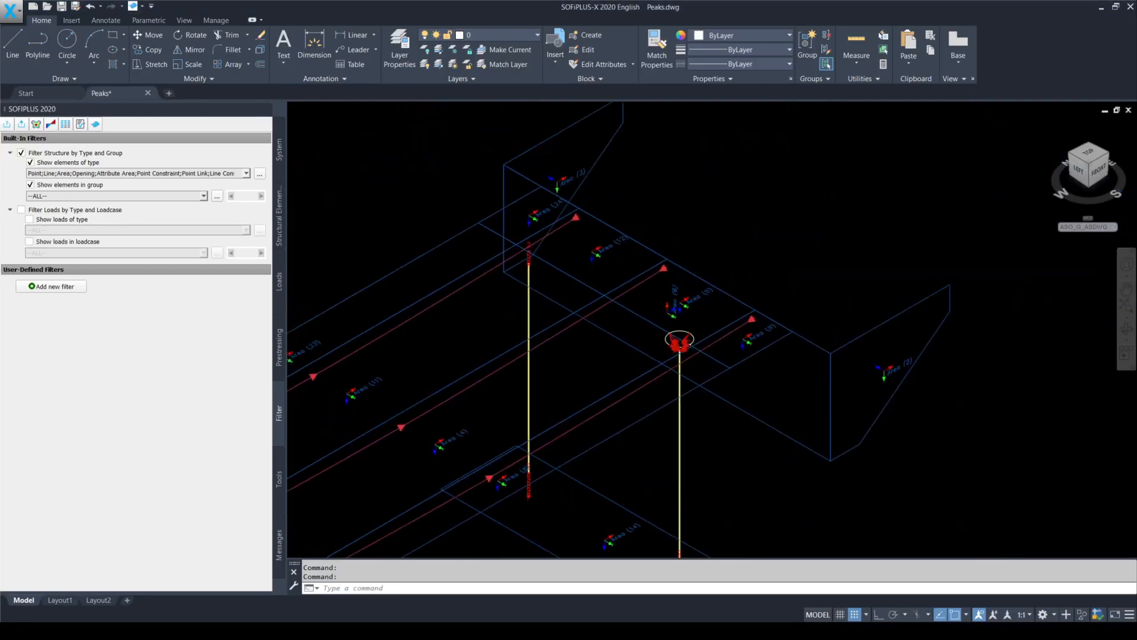
scroll(563, 268, up, 3)
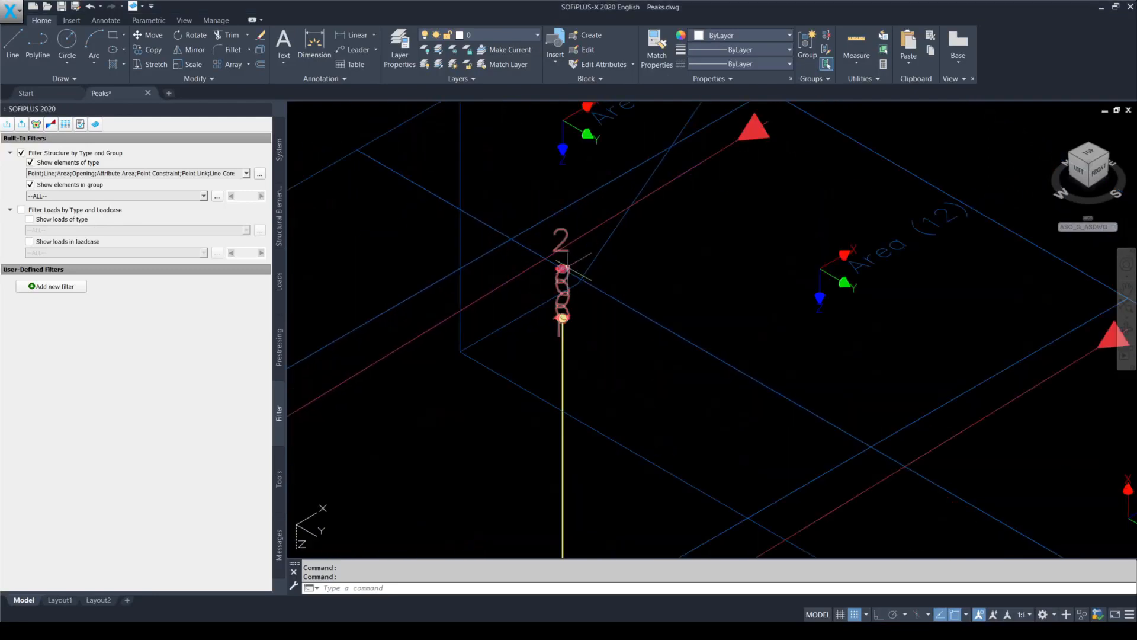
key(F10)
click(634, 279)
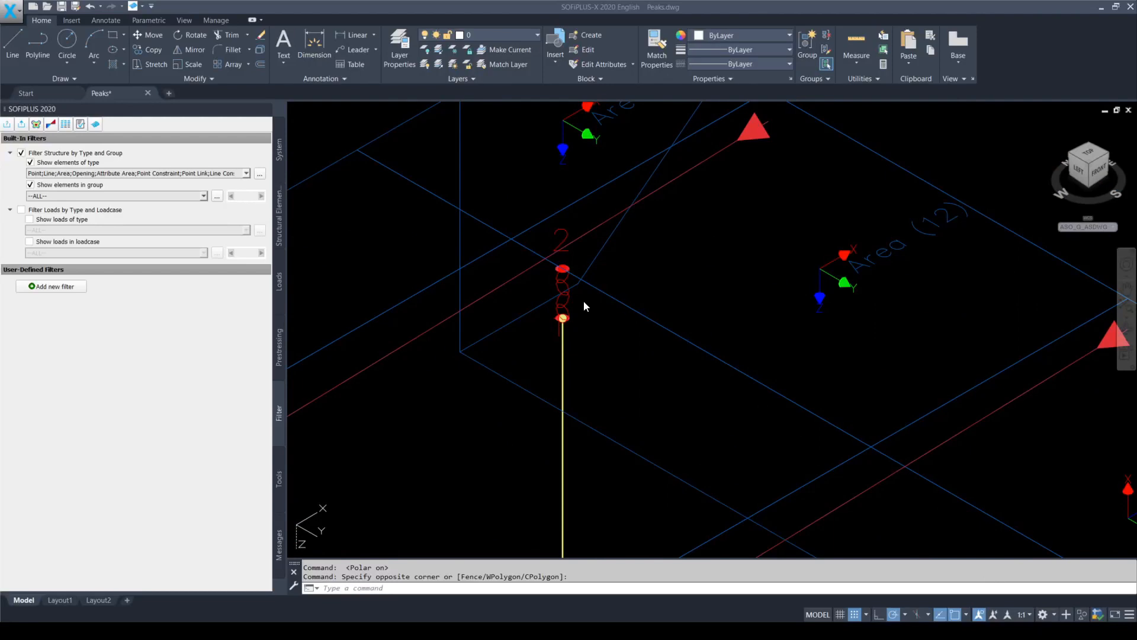
click(567, 300)
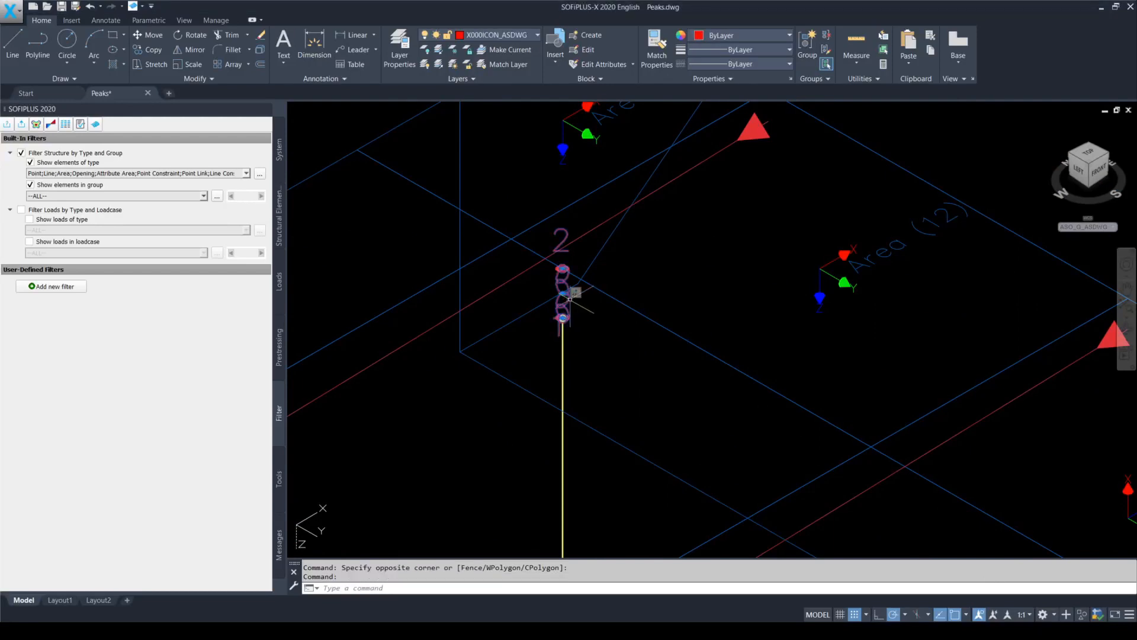
key(Delete)
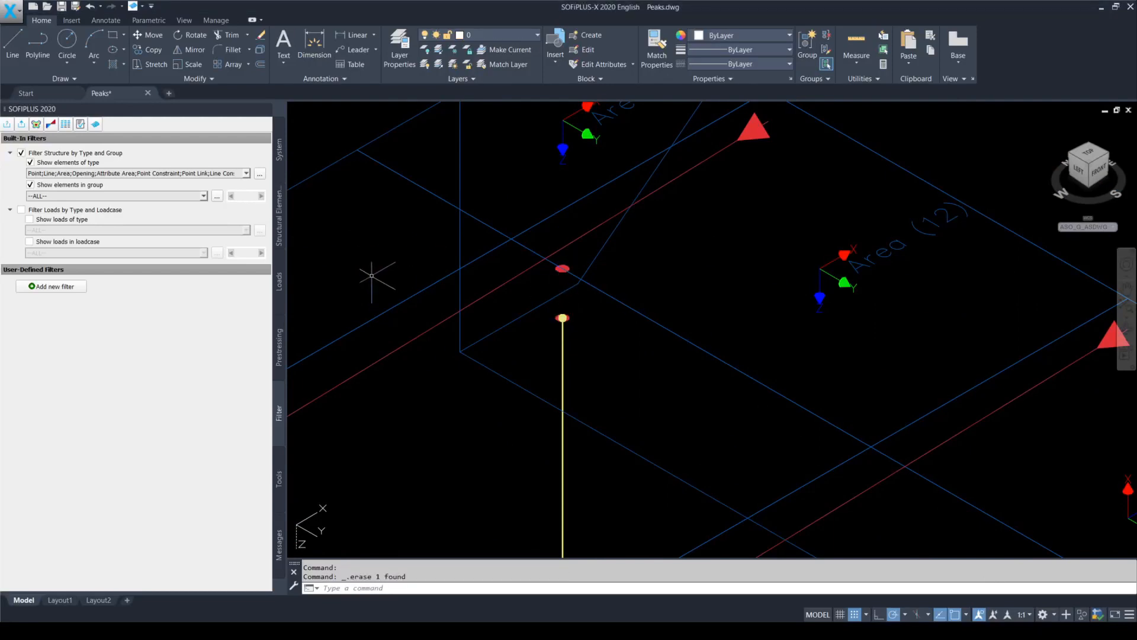
Step: Start an elastic link between two structural points, with type Torsional and direction Global X
click(281, 231)
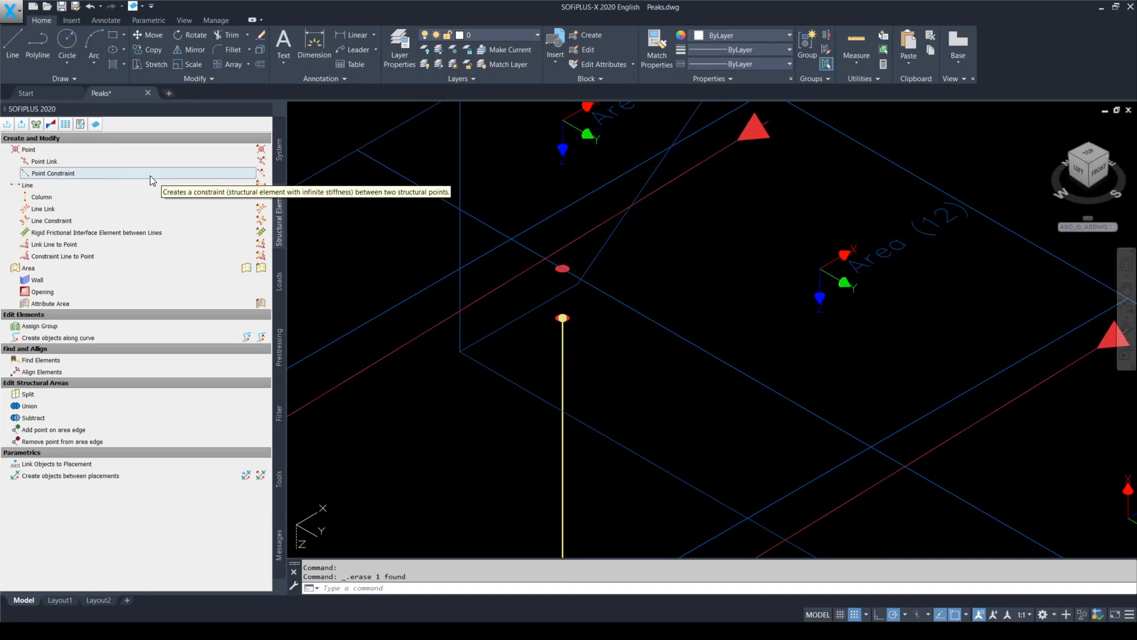
click(82, 162)
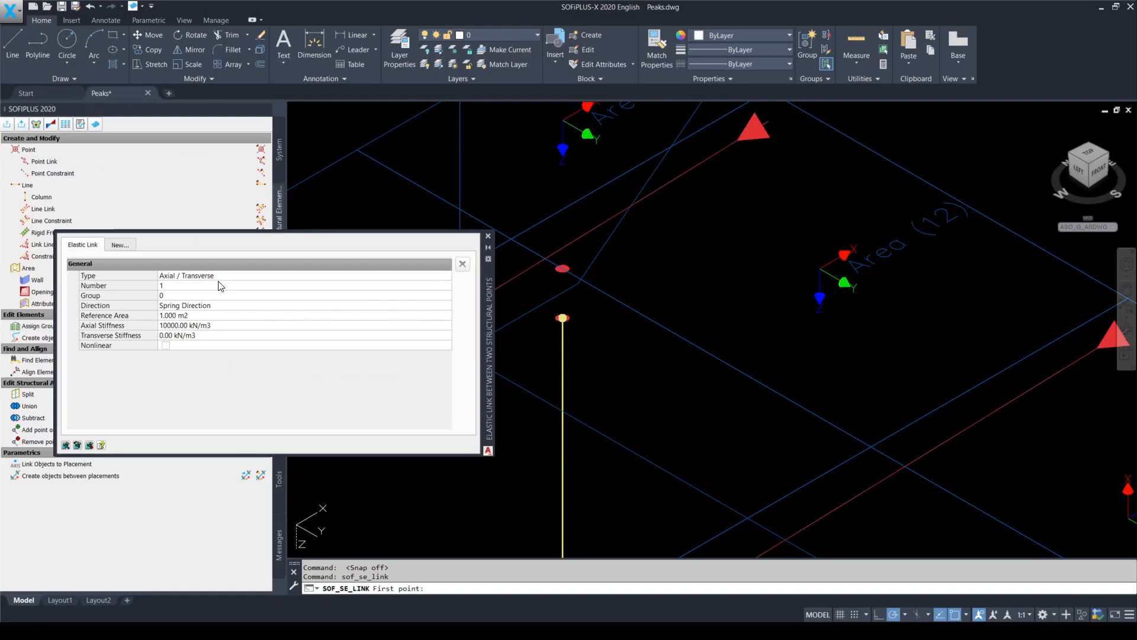
click(234, 278)
key(F10)
click(234, 276)
click(228, 296)
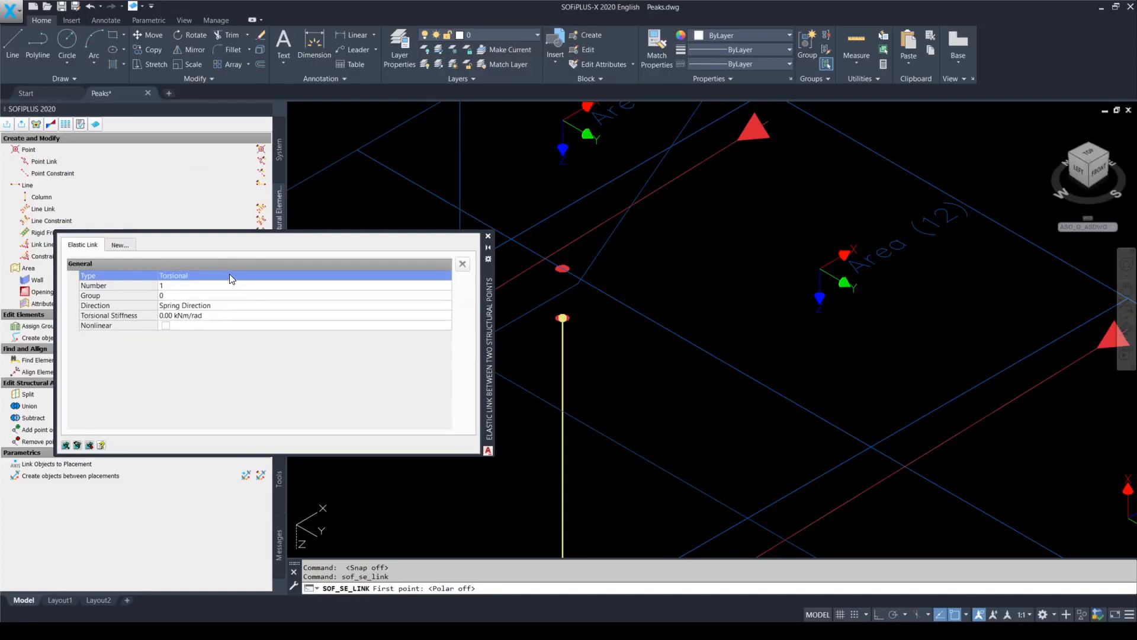
click(229, 305)
click(231, 305)
click(230, 325)
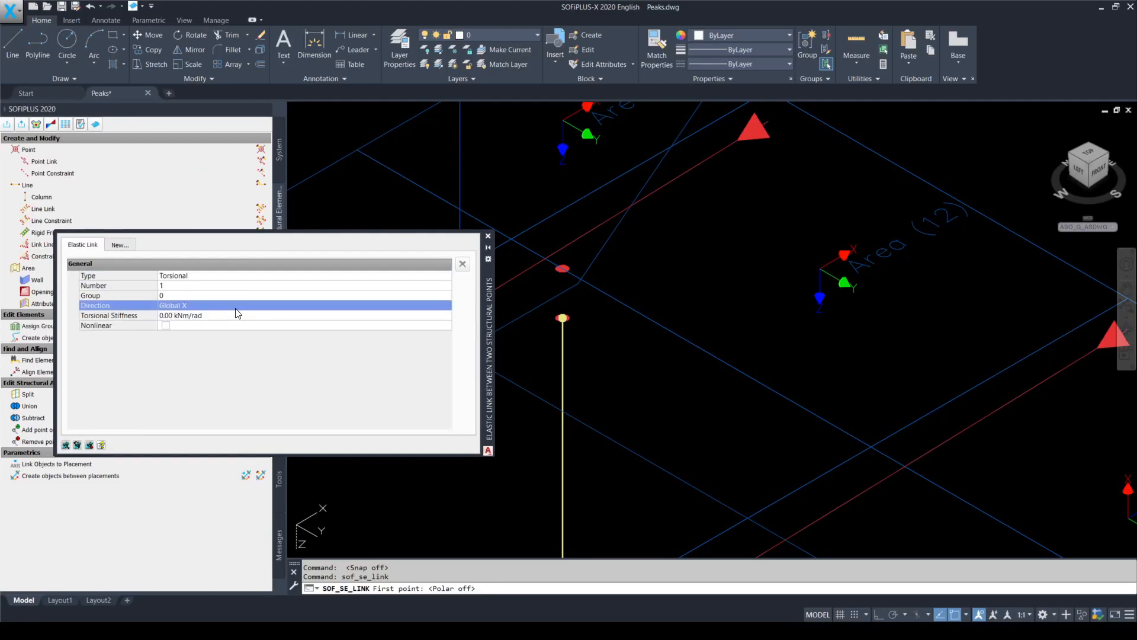
click(237, 314)
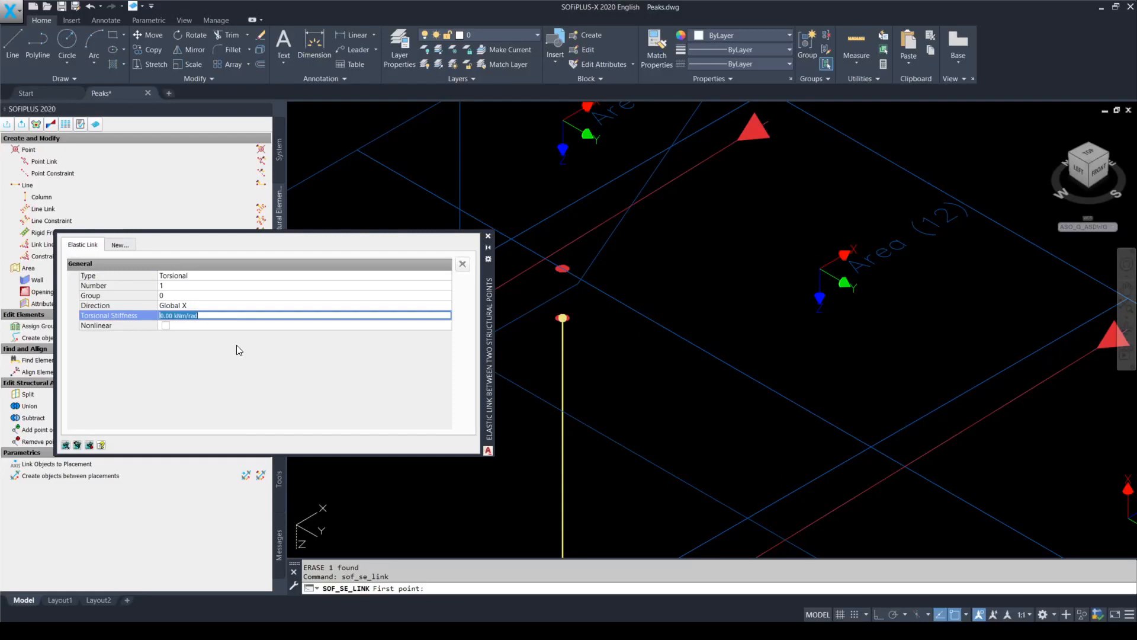
key(Return)
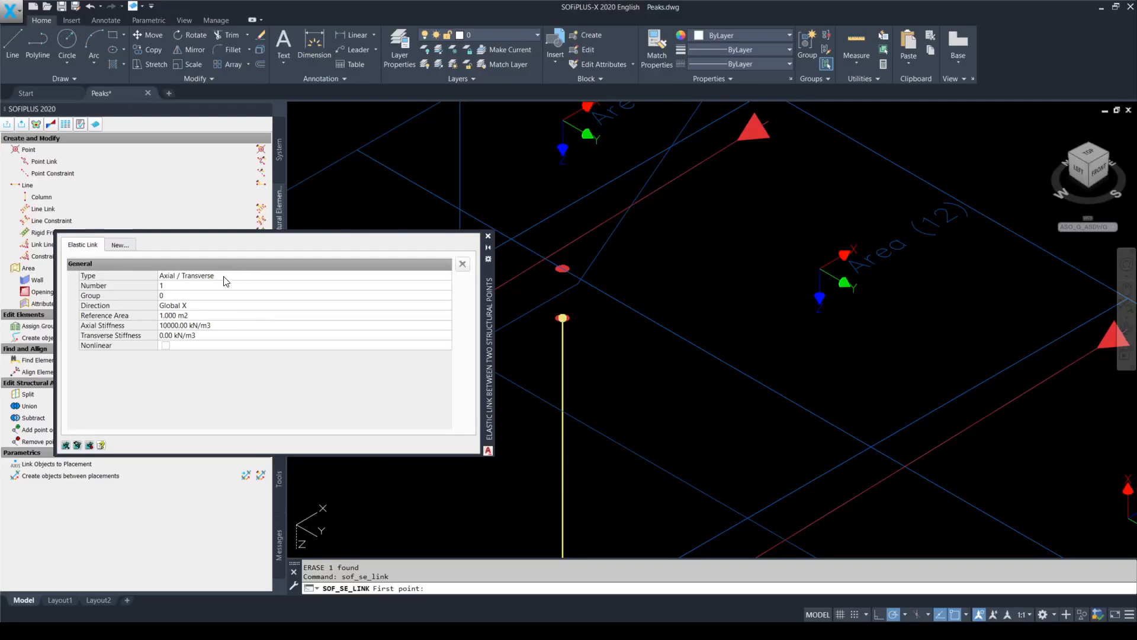
Step: Assign the axial point link in direction Global X to group 10 with an axial stiffness of 1e4 kN/m3
click(189, 294)
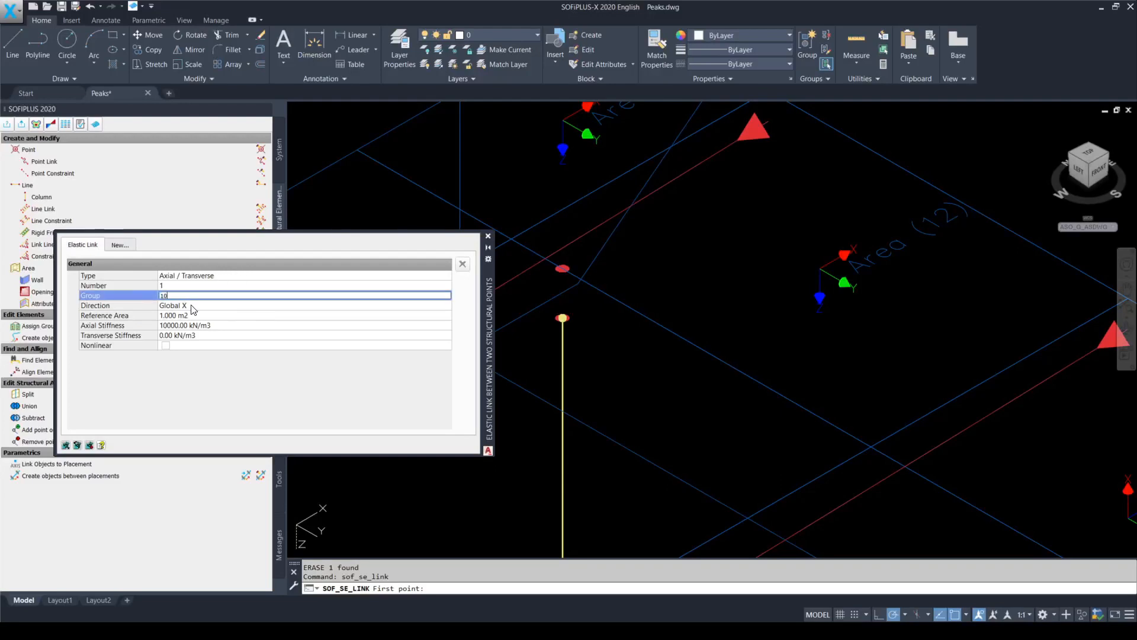
click(204, 326)
text(1e4)
key(Return)
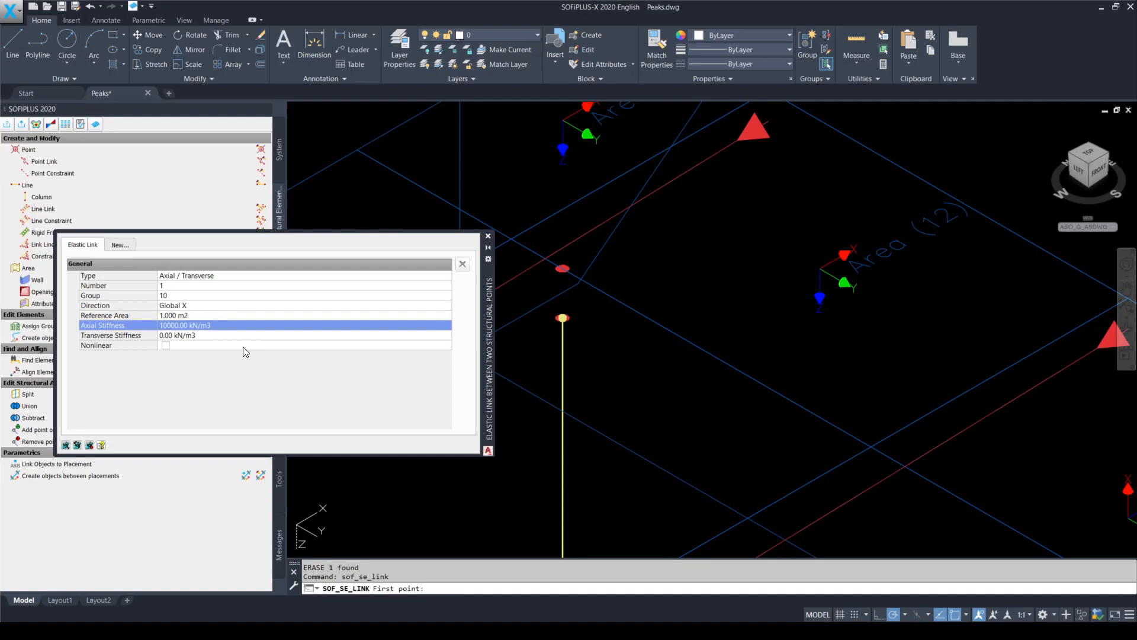
Step: Add a second axial elastic link in group 10 with an axial stiffness of 1e4 kN/m3 and direction Global Y
click(121, 246)
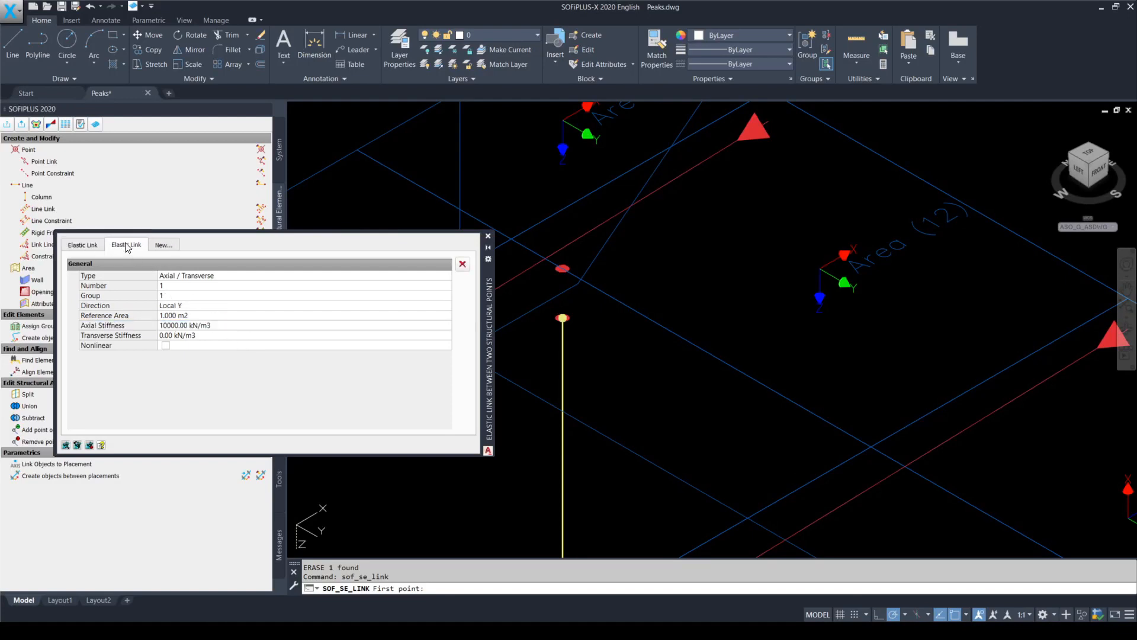
click(179, 295)
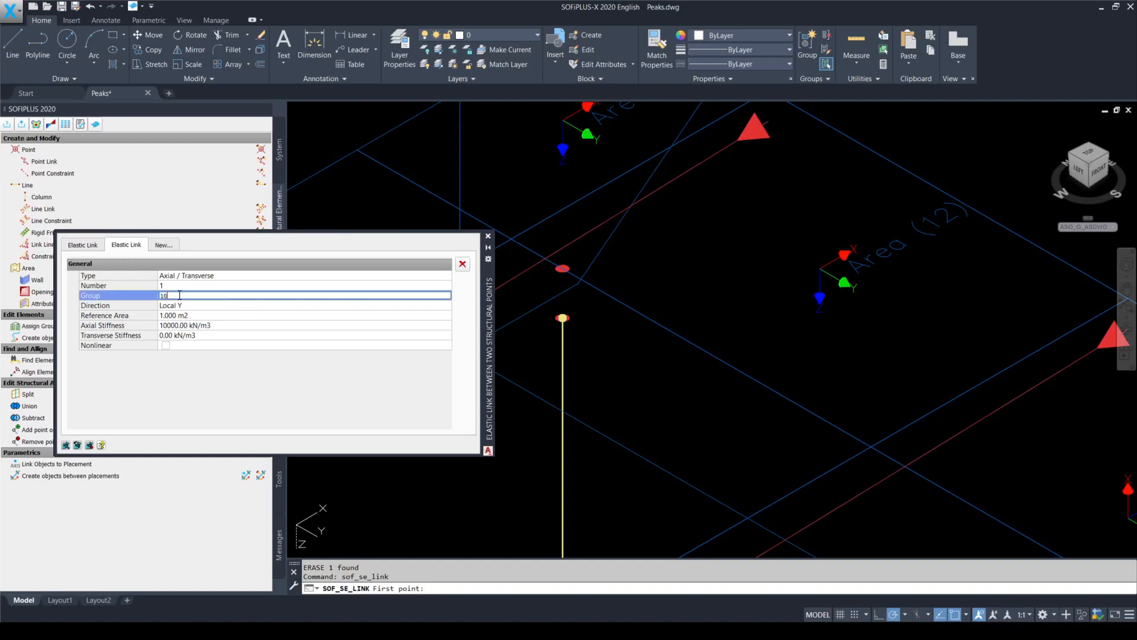
click(203, 325)
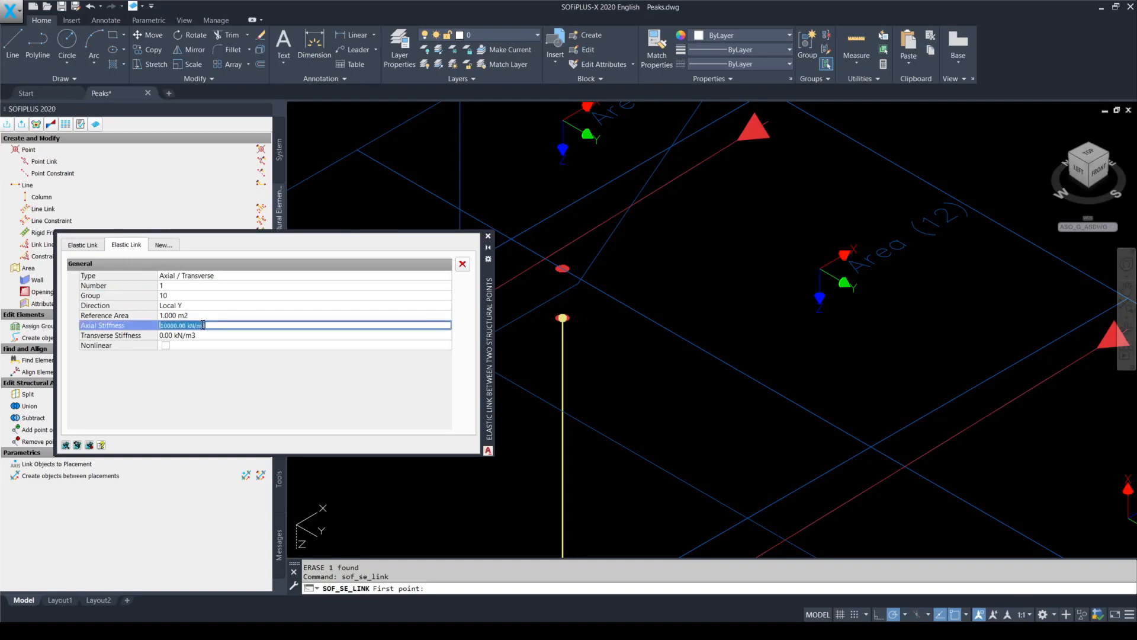
text(1e4)
click(190, 304)
click(190, 305)
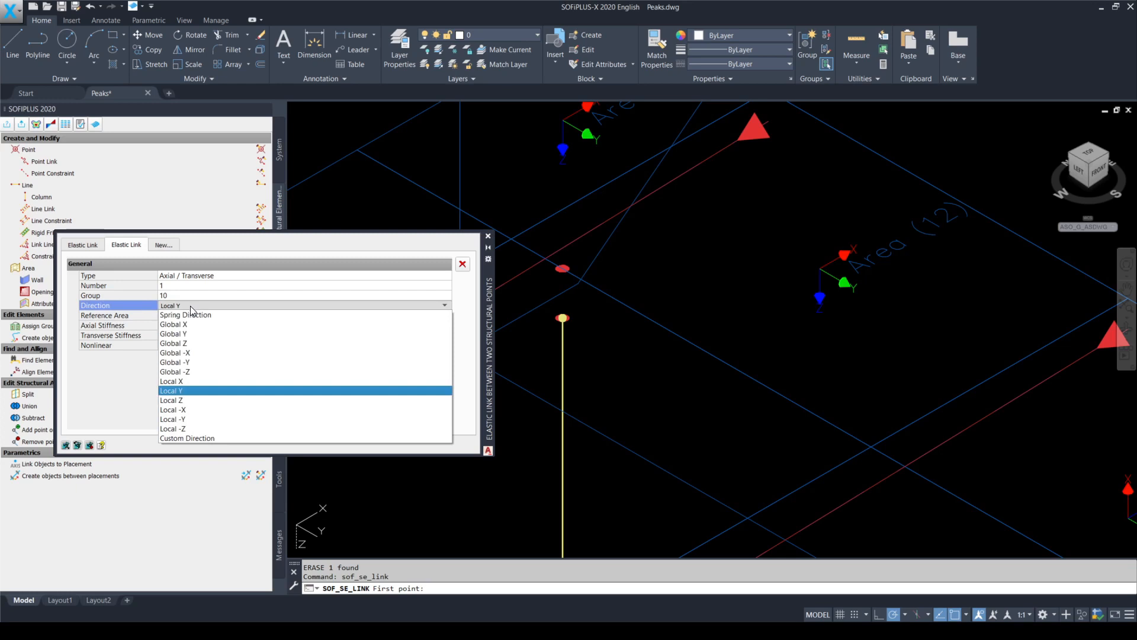
click(196, 335)
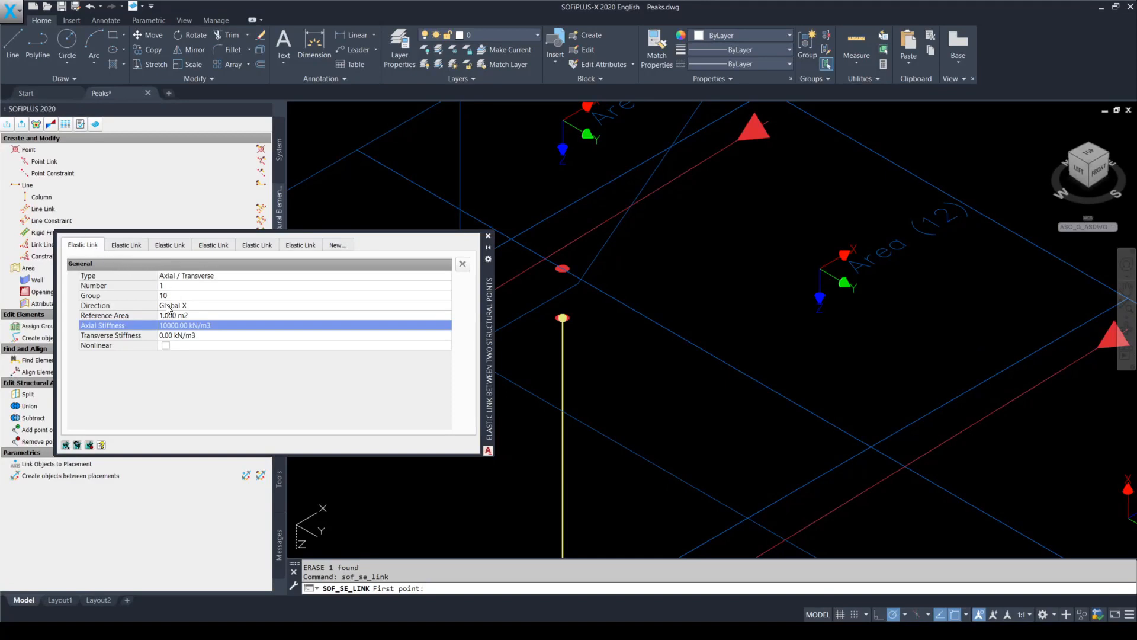
Step: Check the six axial and torsional elastic link definitions, then create the links from the column top point to the deck point above
click(140, 246)
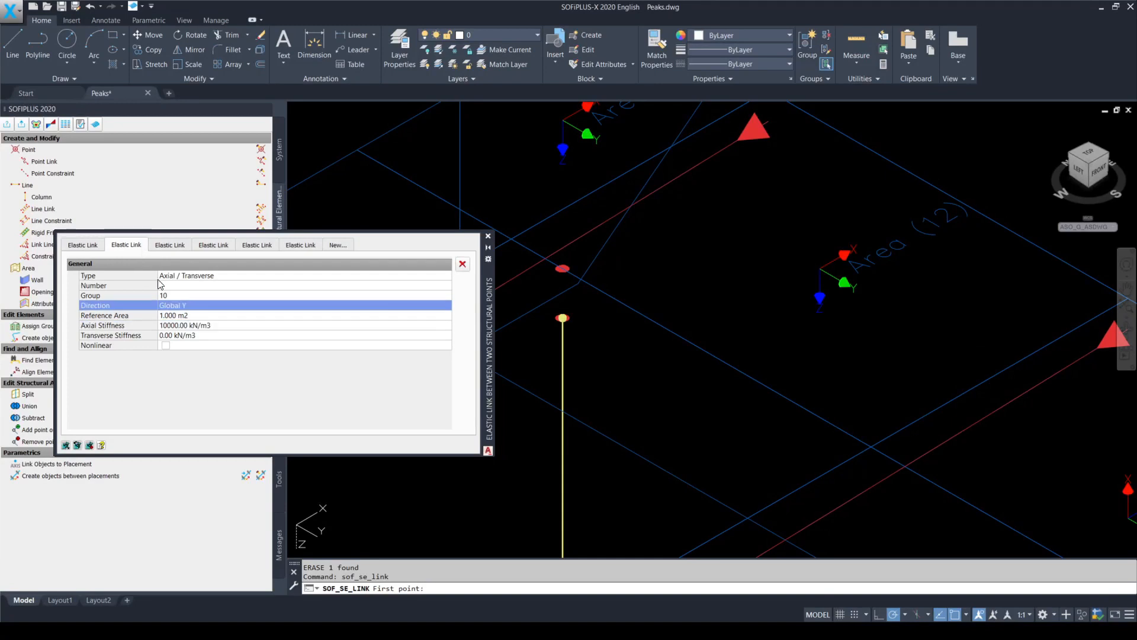
click(179, 248)
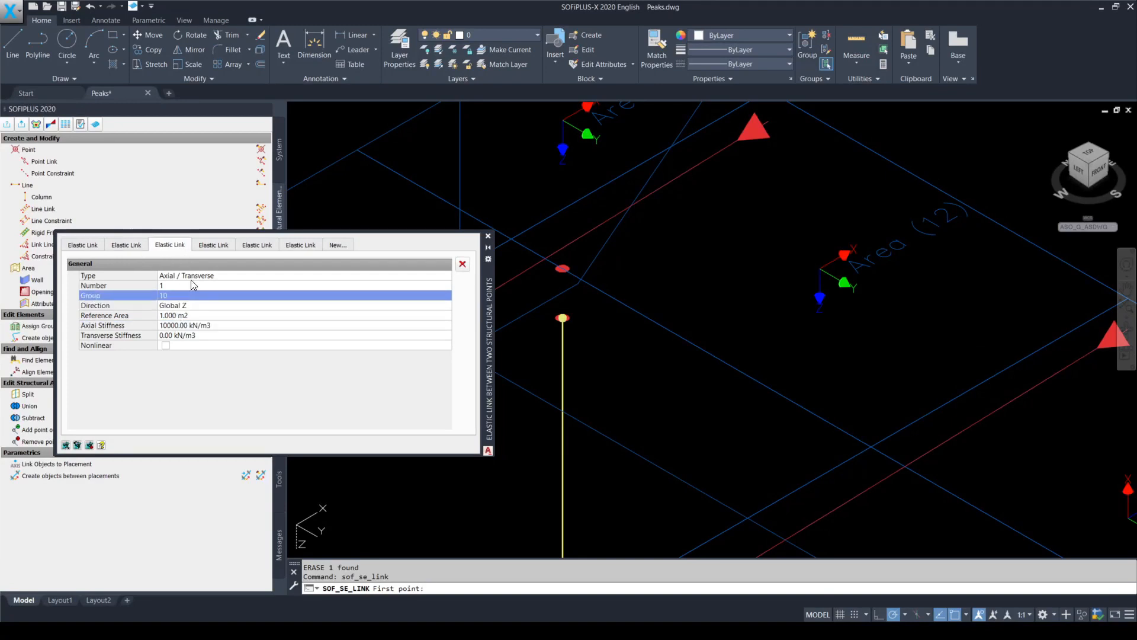
click(221, 248)
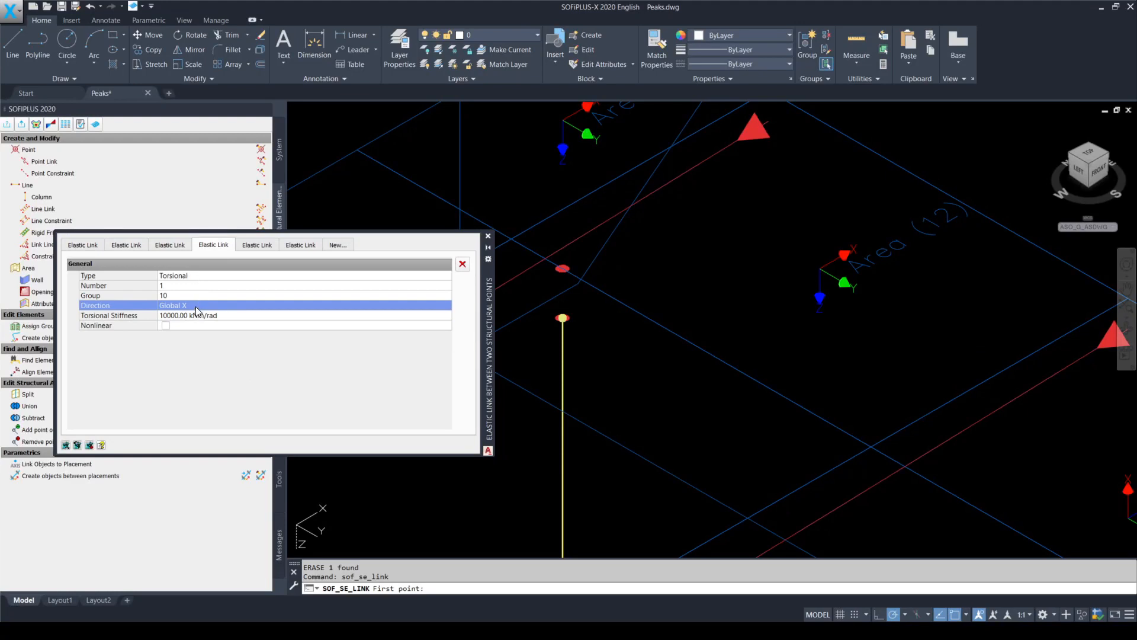
click(263, 249)
click(293, 249)
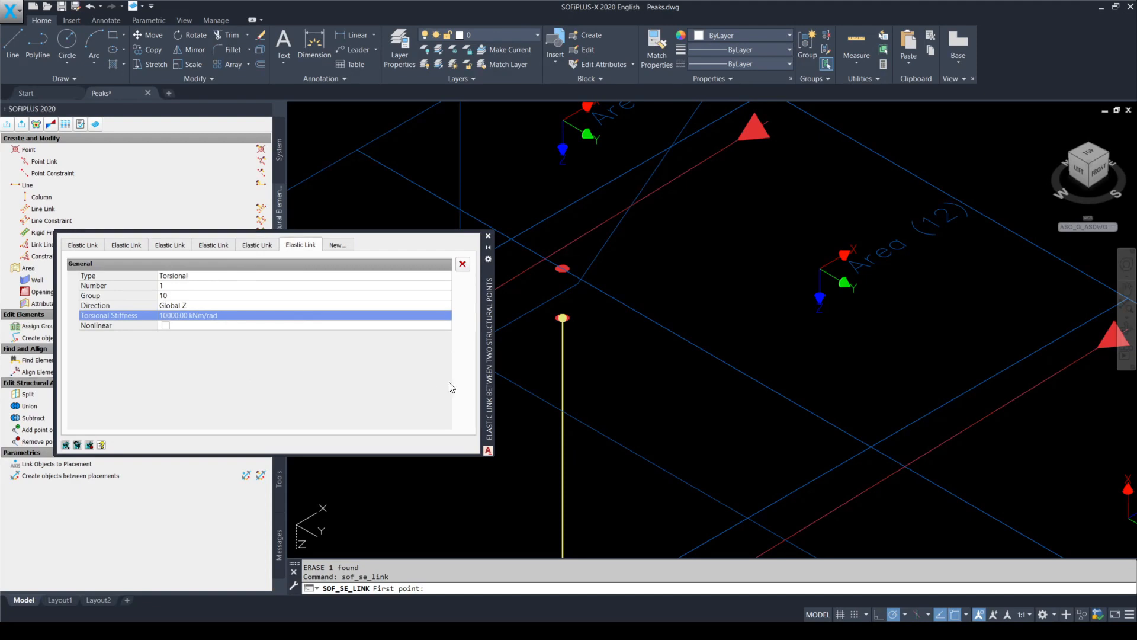
click(562, 335)
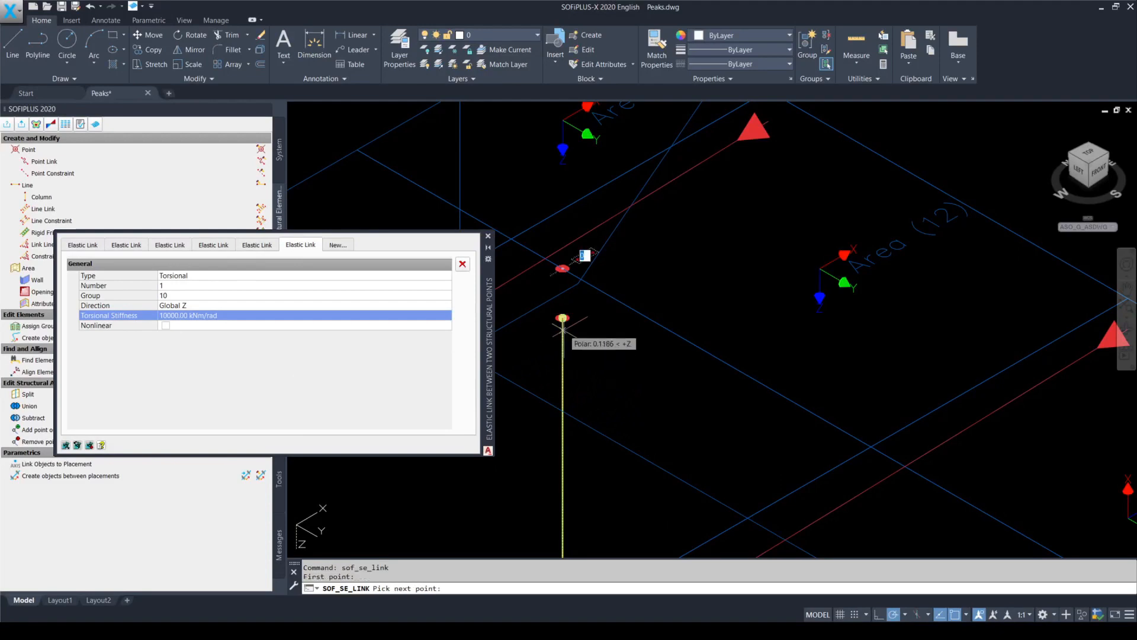
click(562, 269)
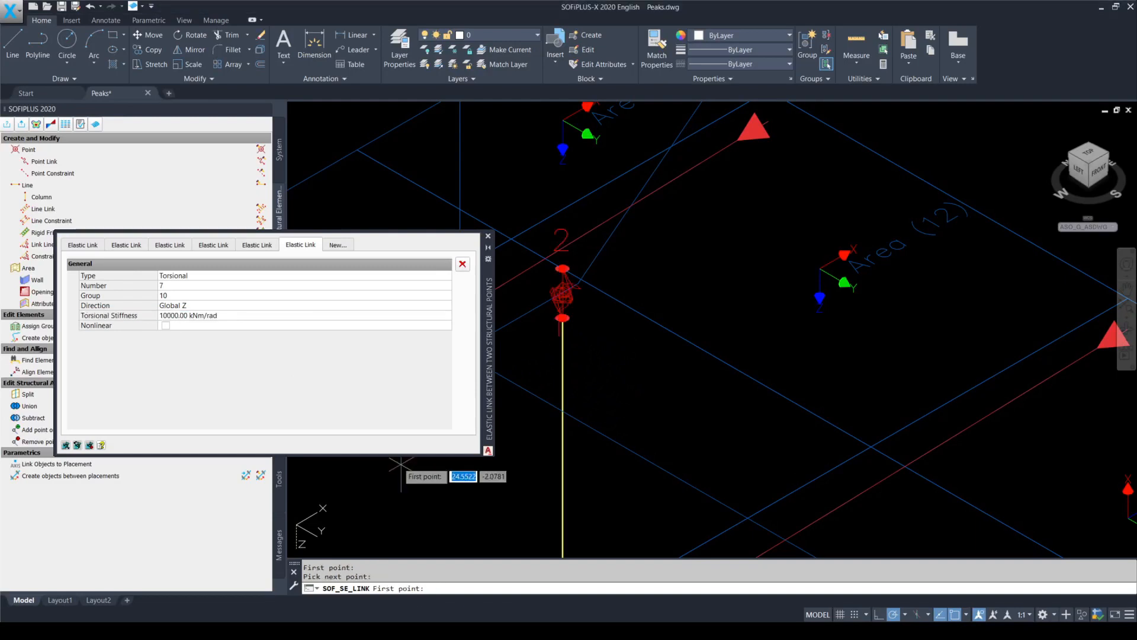
key(F10)
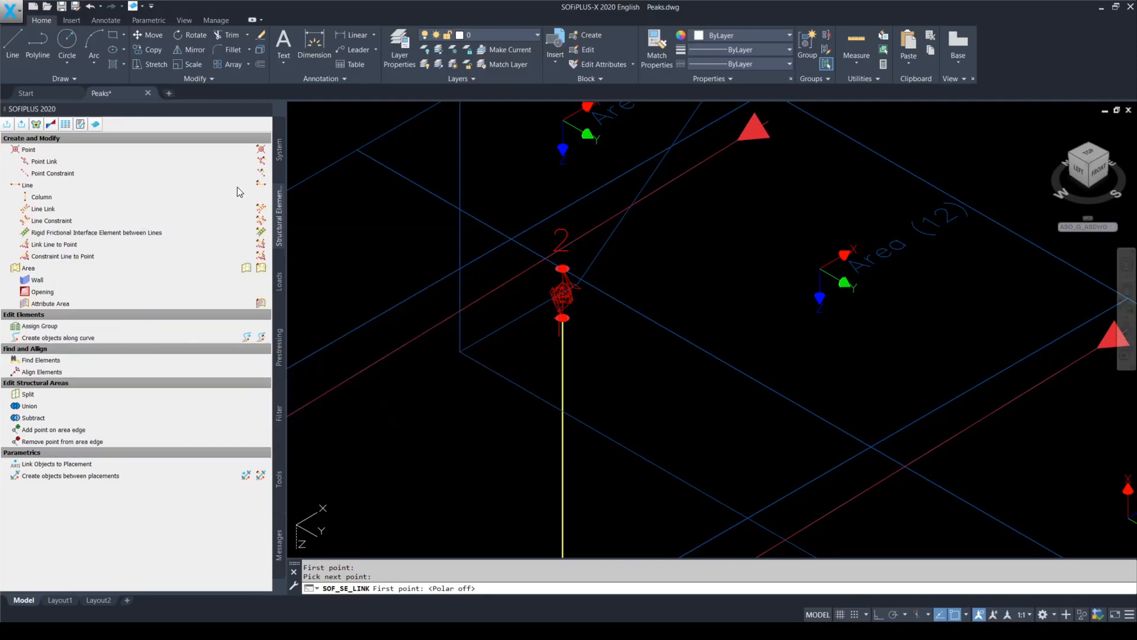
key(Escape)
click(22, 126)
click(555, 520)
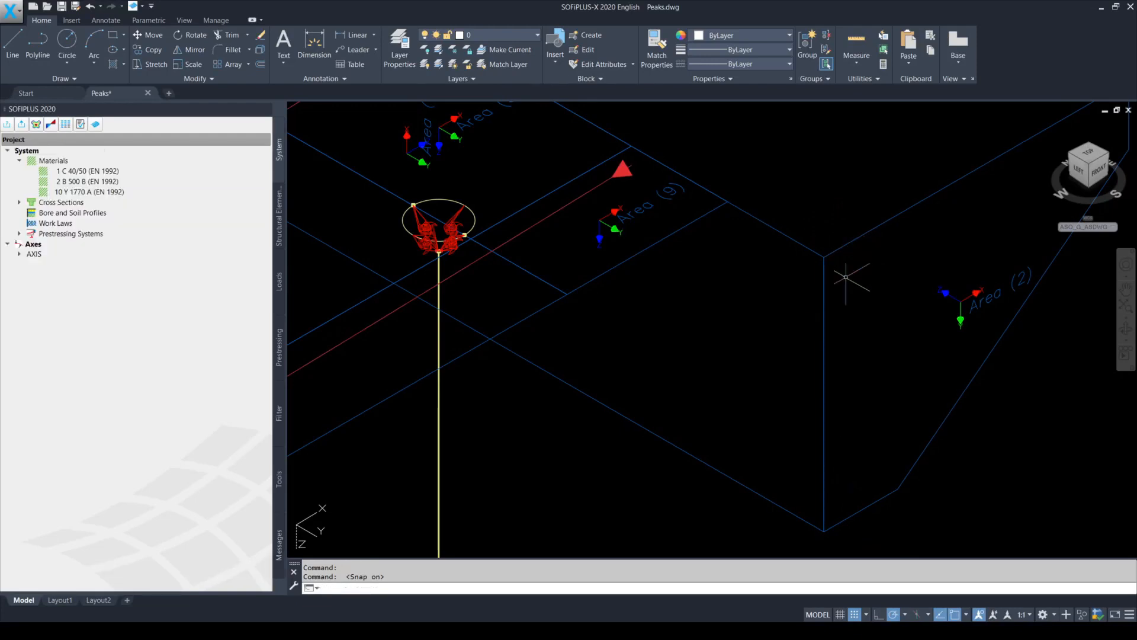
key(F10)
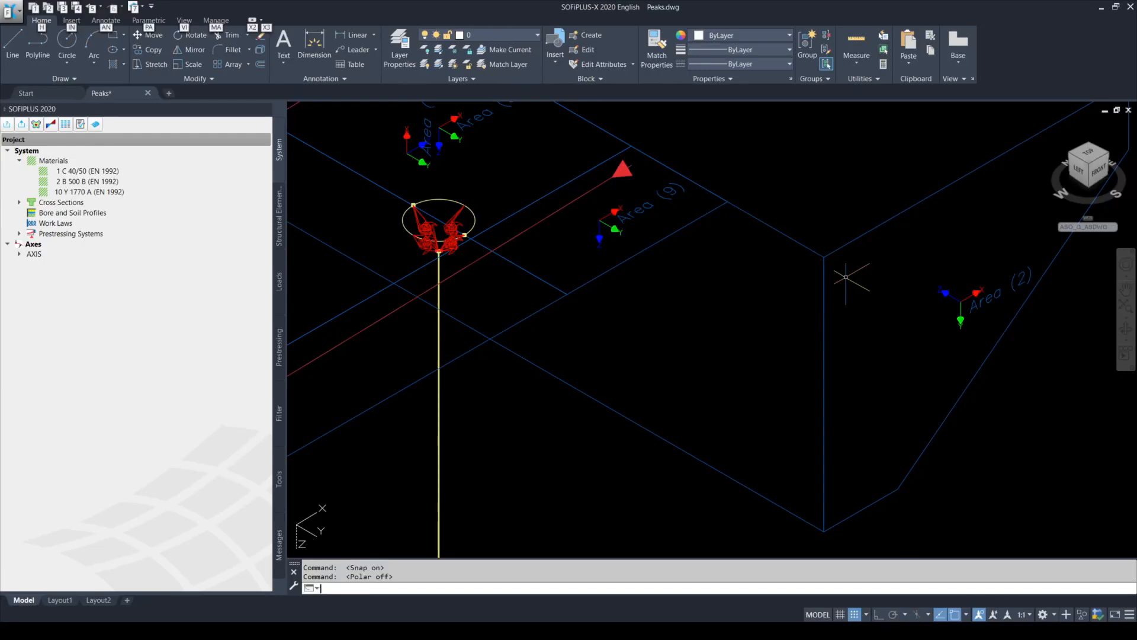
key(F10)
key(F9)
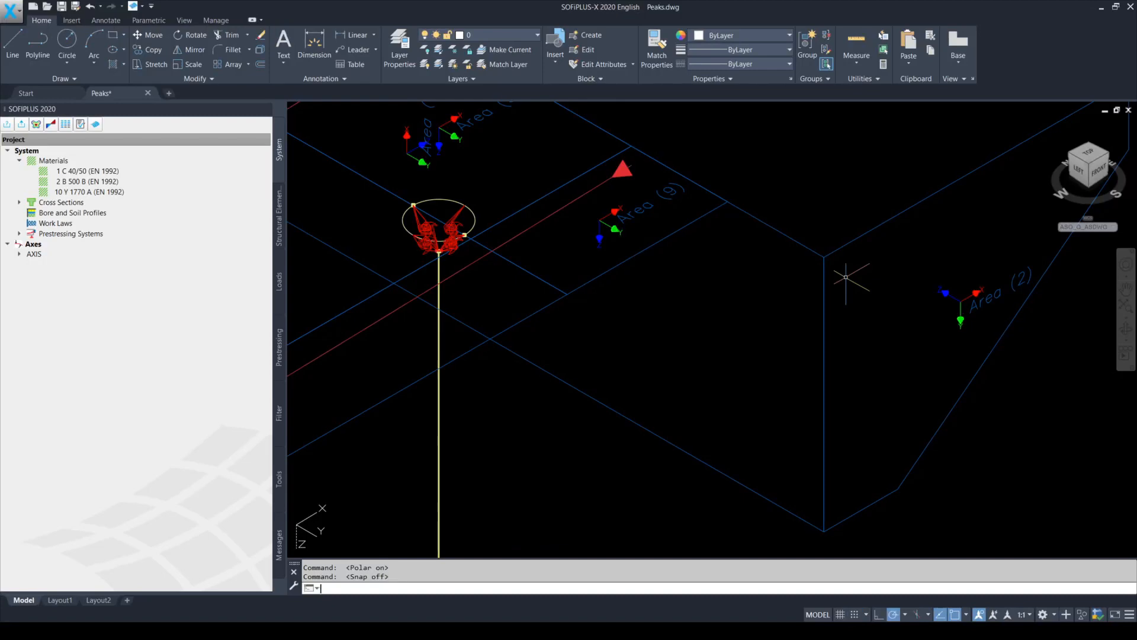
key(F10)
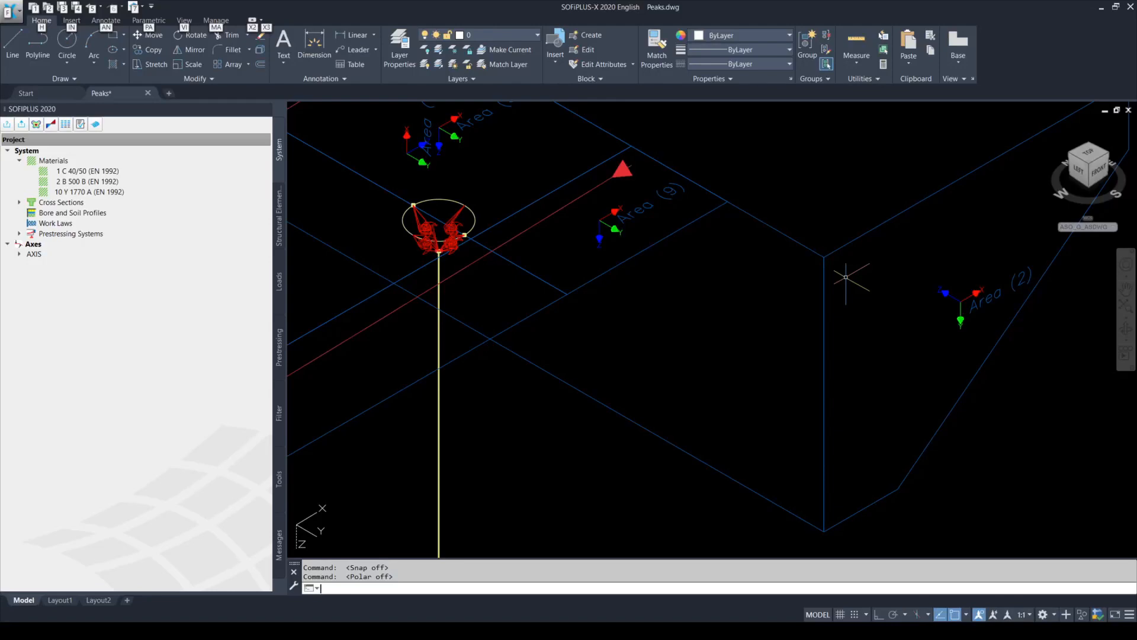
key(F9)
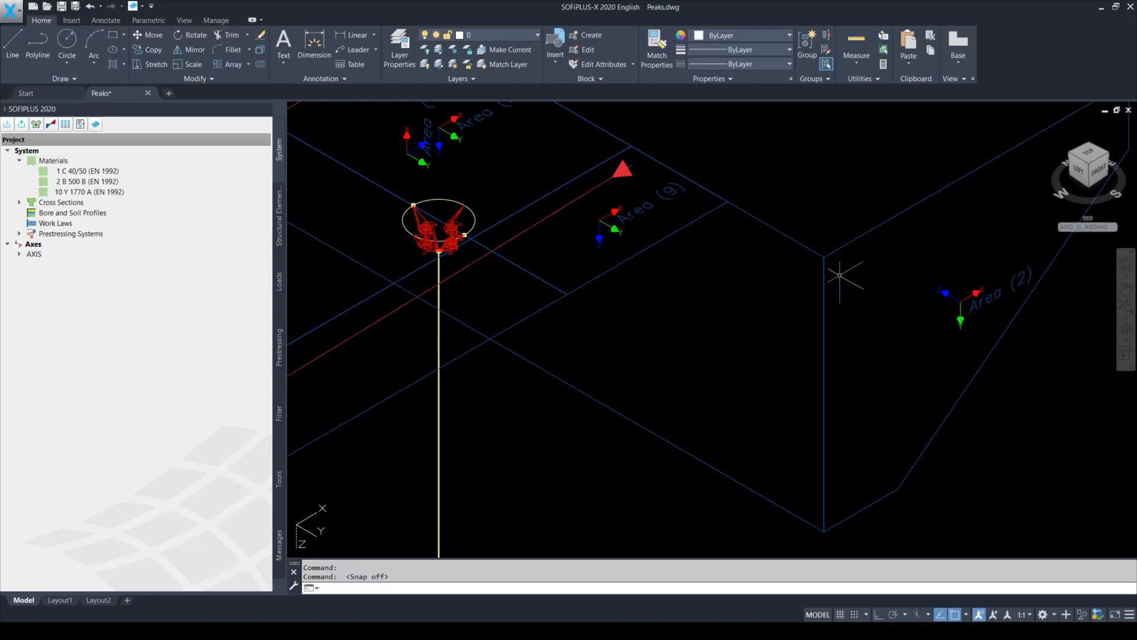
key(F10)
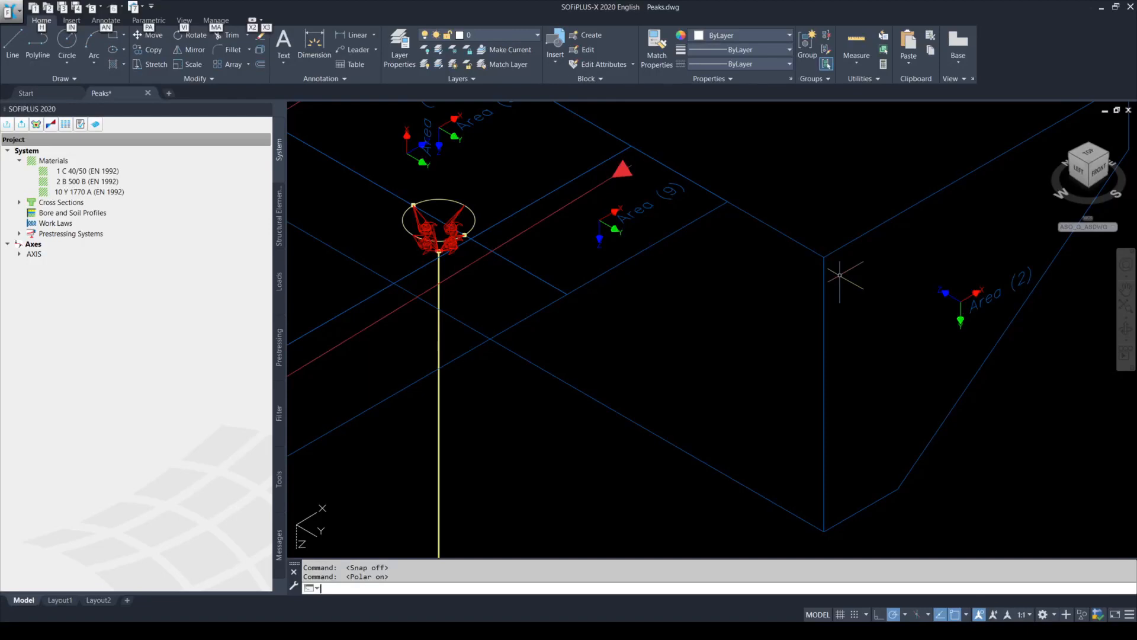
key(F10)
key(F9)
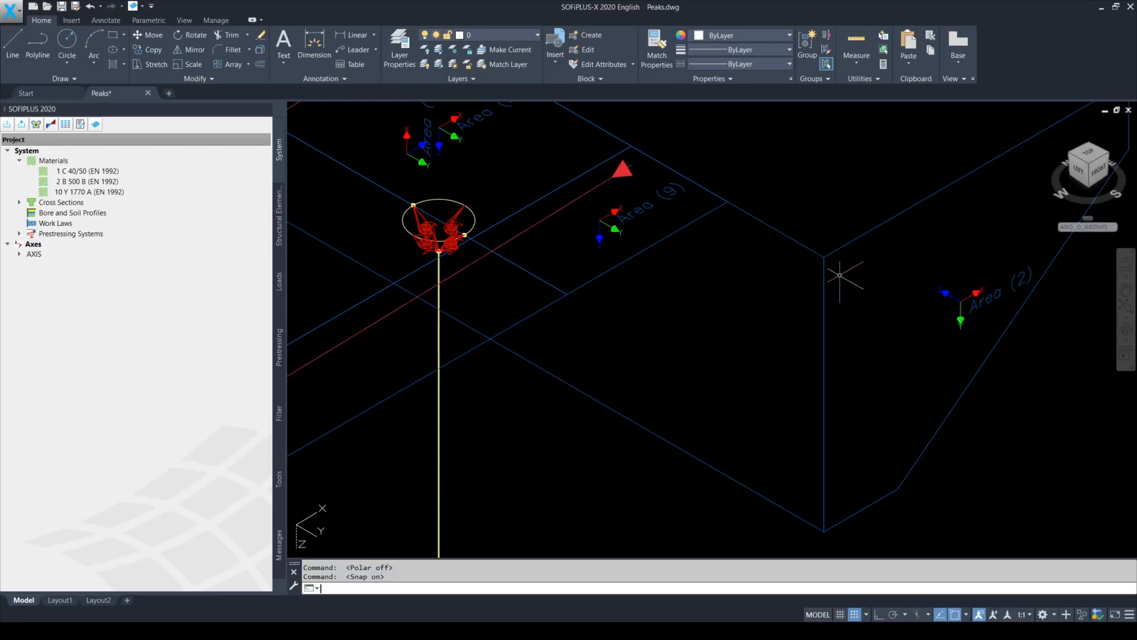
key(F10)
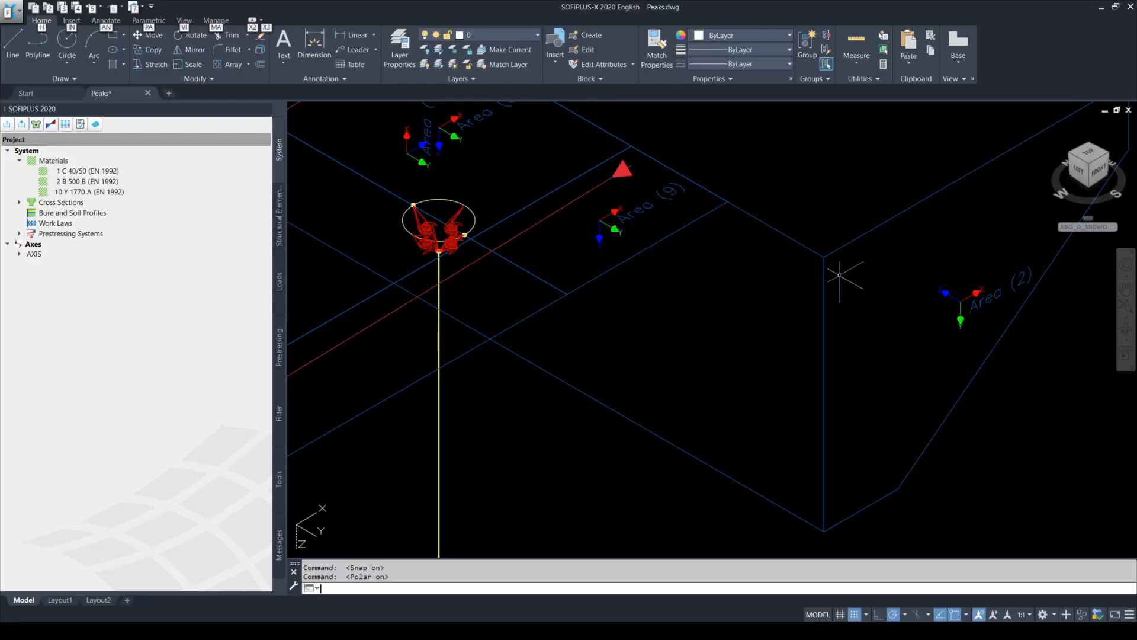
click(840, 275)
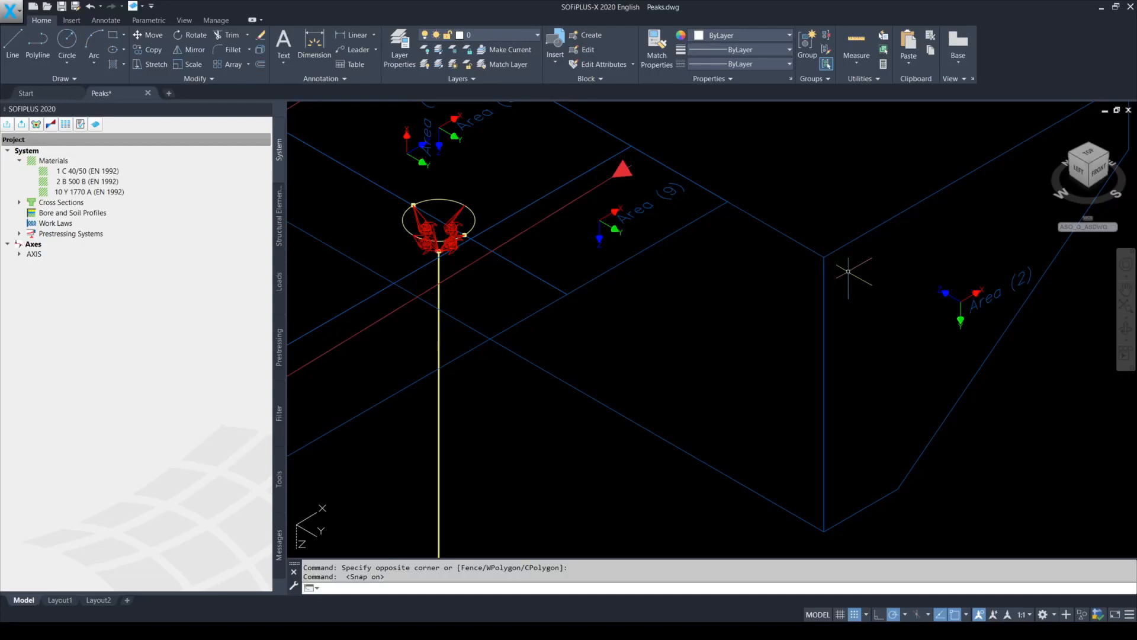
key(F10)
key(F9)
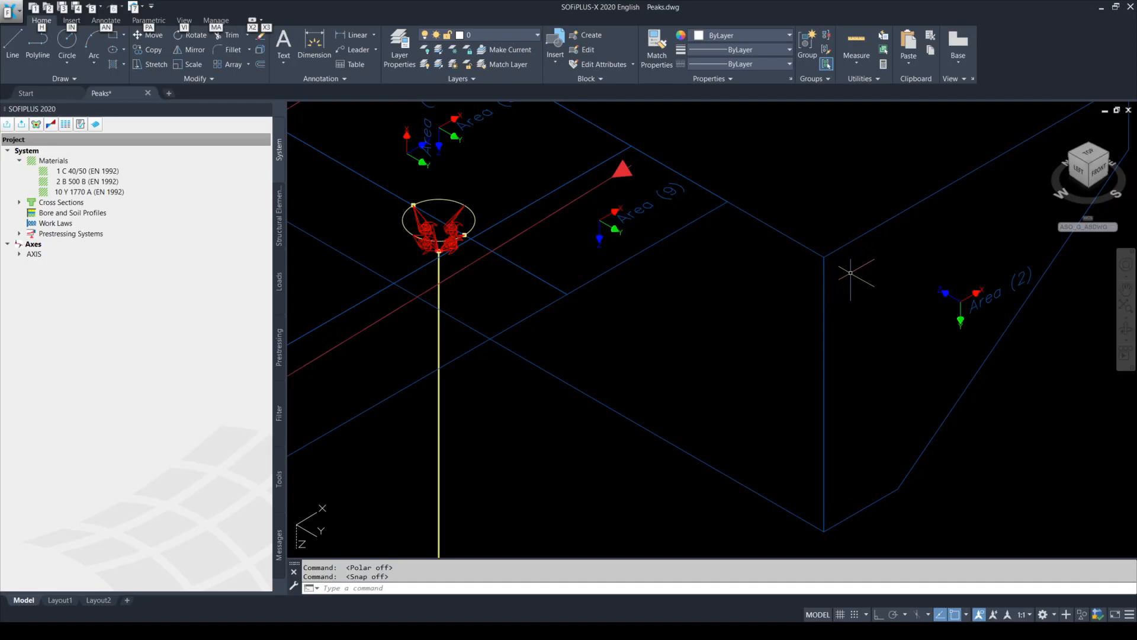
key(F10)
key(F9)
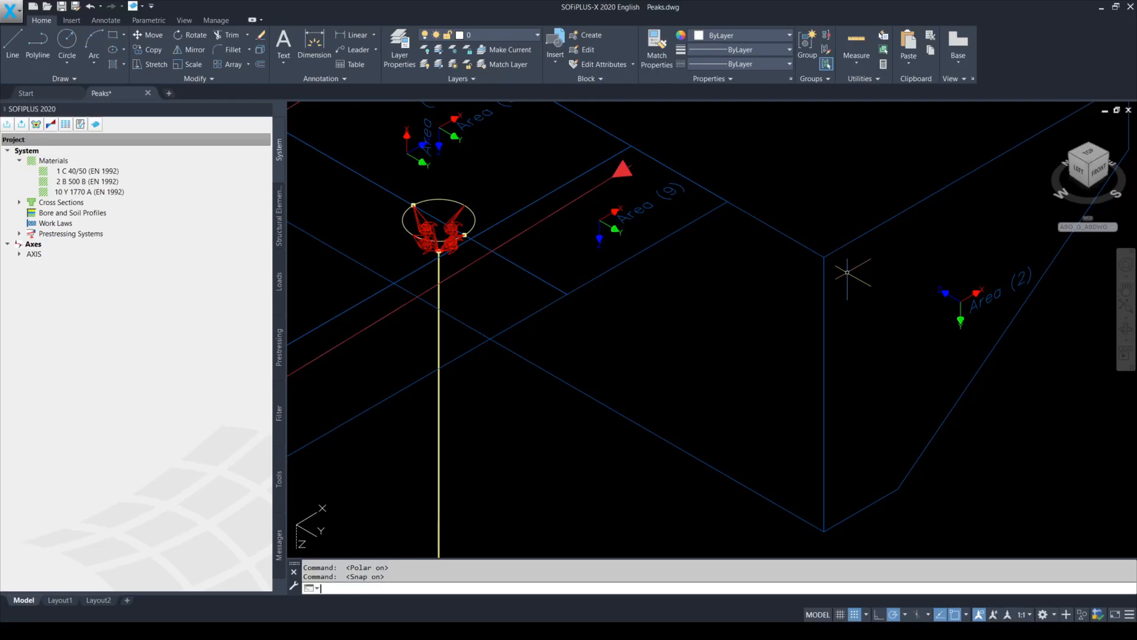
click(847, 272)
key(F9)
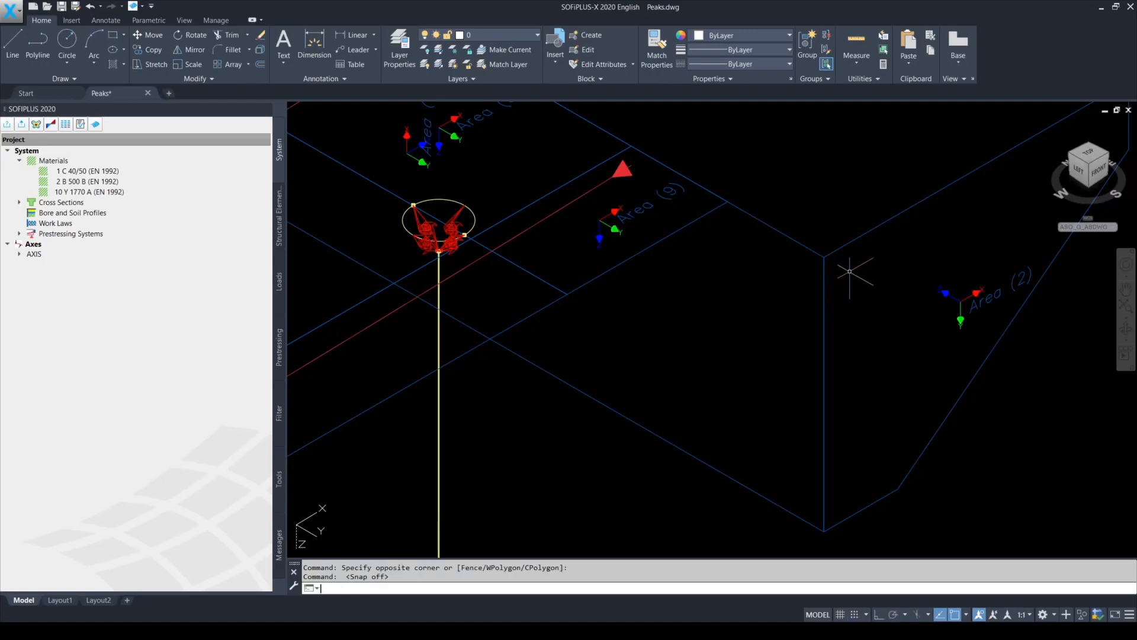
key(F10)
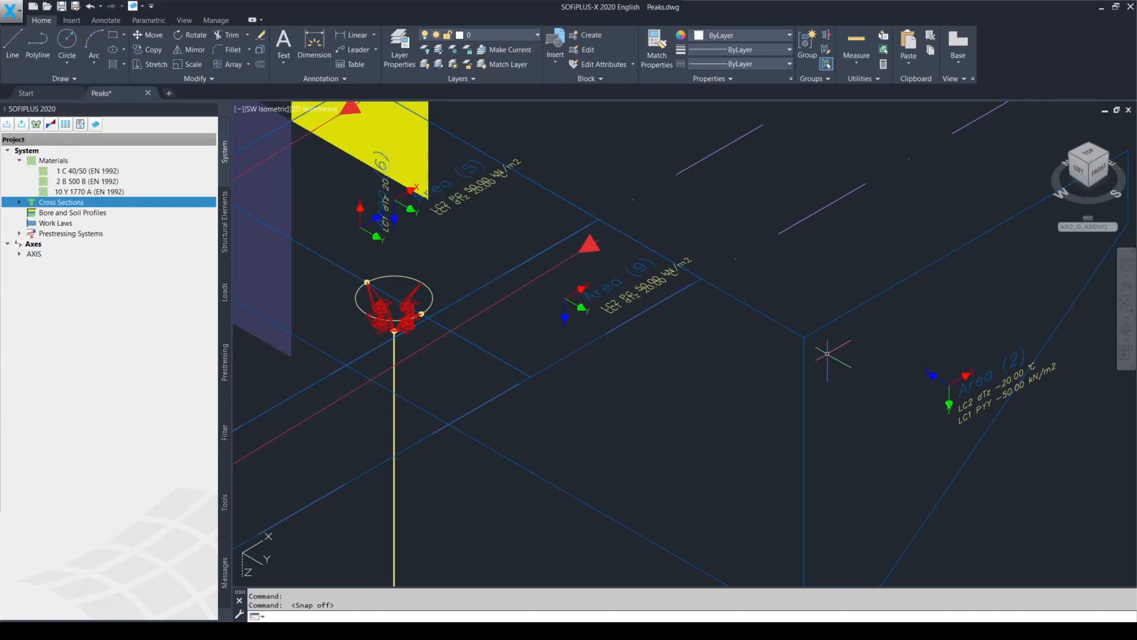
Step: Clone the C 40/50 concrete (material 1) as a new material with number 11
click(89, 171)
key(F10)
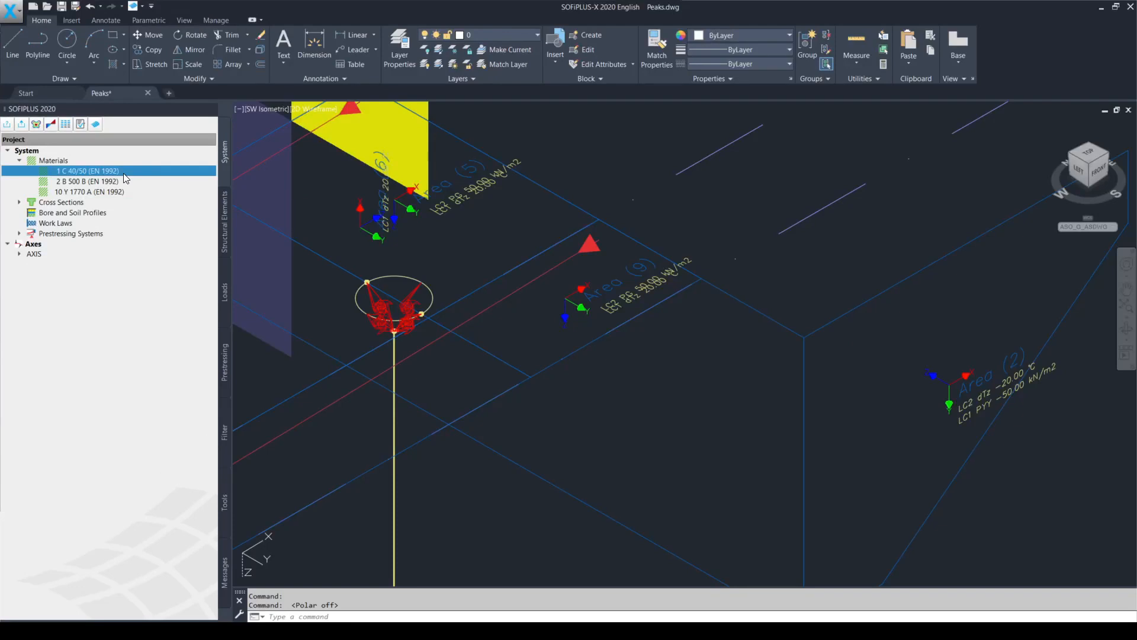
right_click(128, 173)
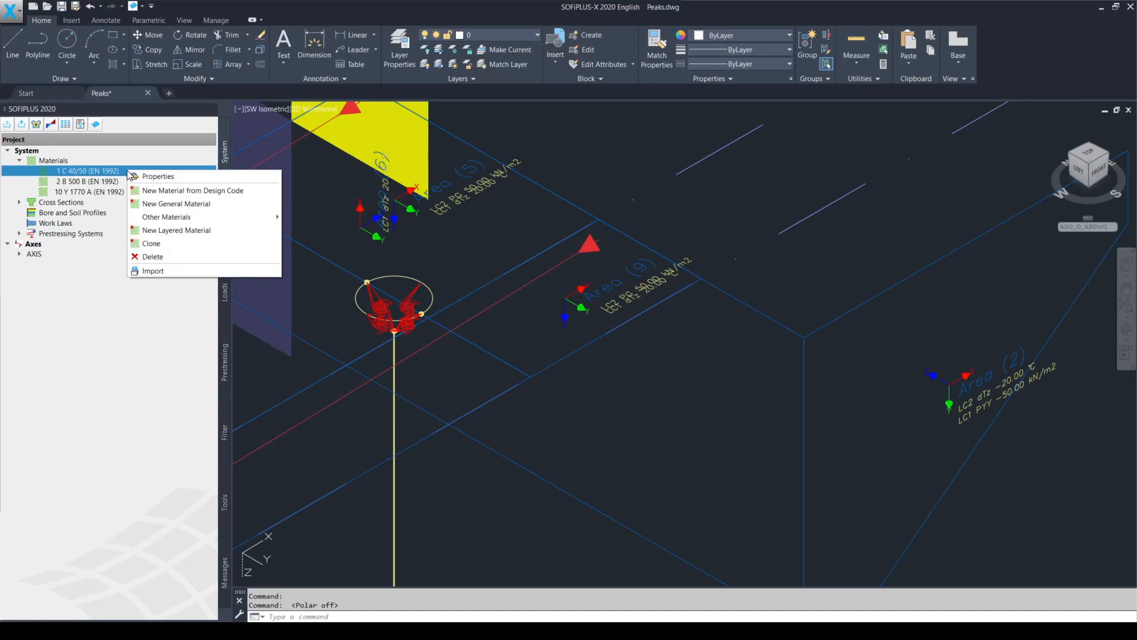
click(172, 246)
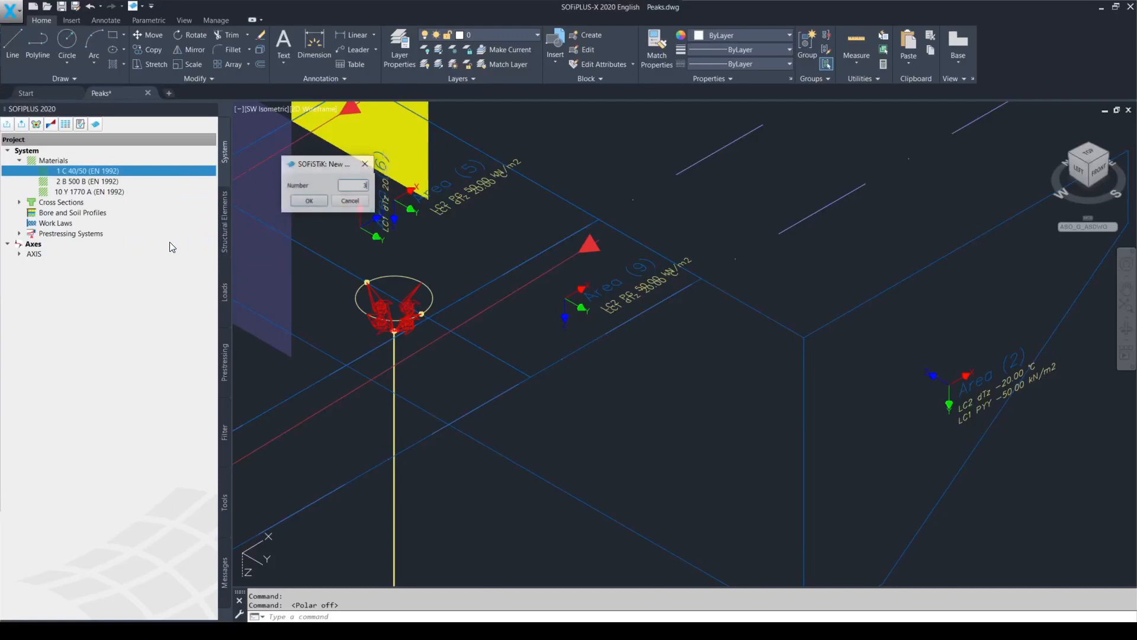
double_click(345, 184)
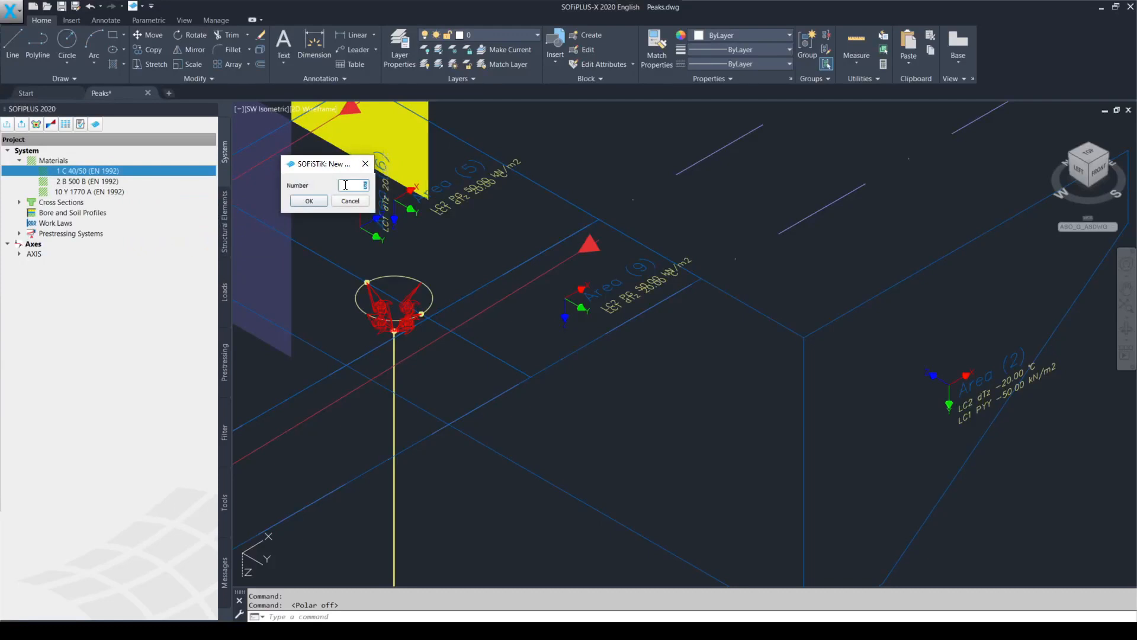
text(11)
click(312, 201)
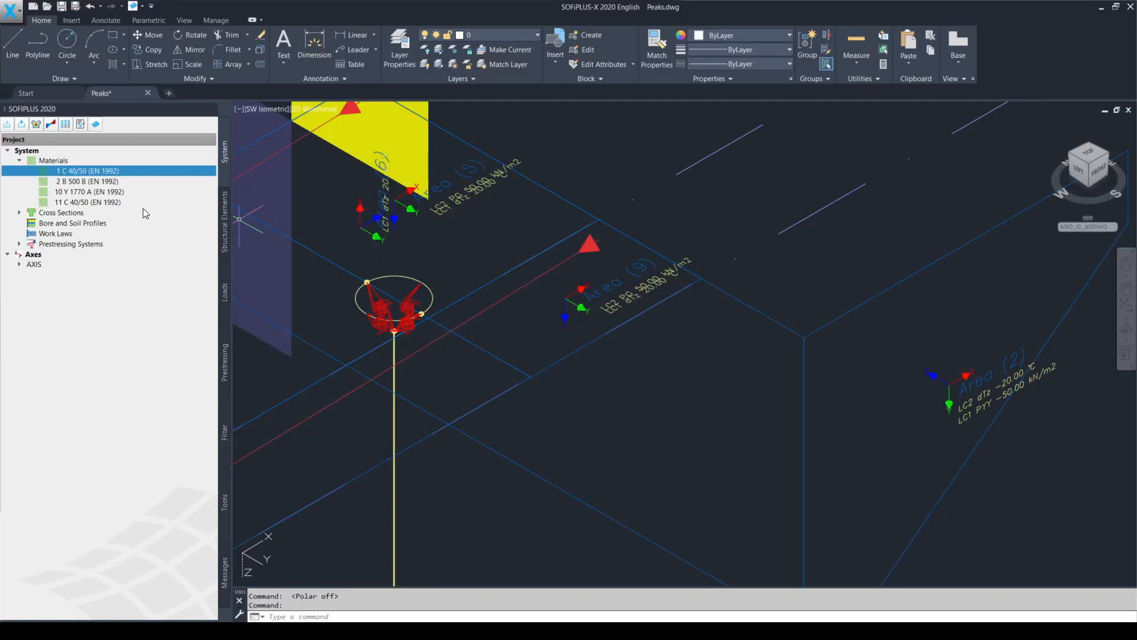
Step: Override the default elastic modulus of the cloned C 40/50 concrete (material 11) with a custom value
click(173, 202)
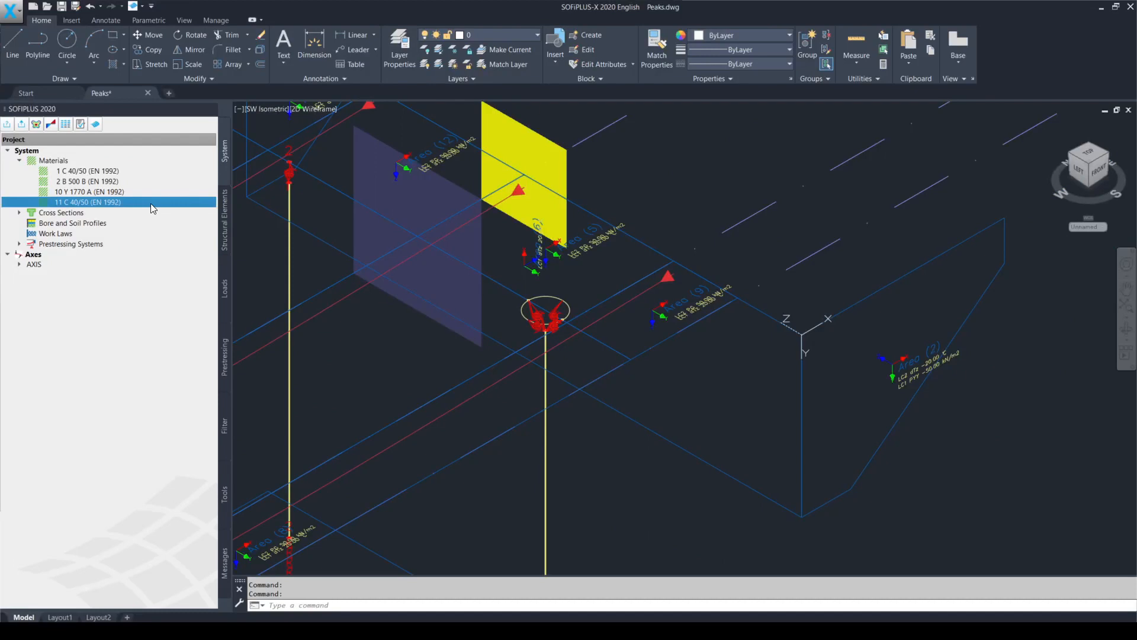
double_click(151, 204)
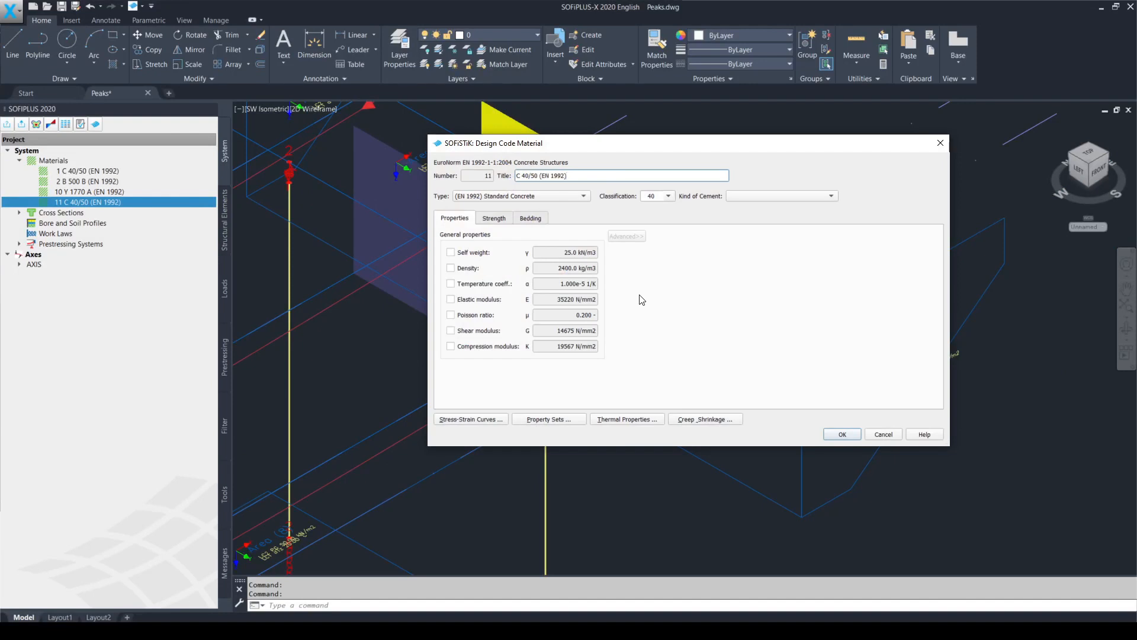
click(451, 300)
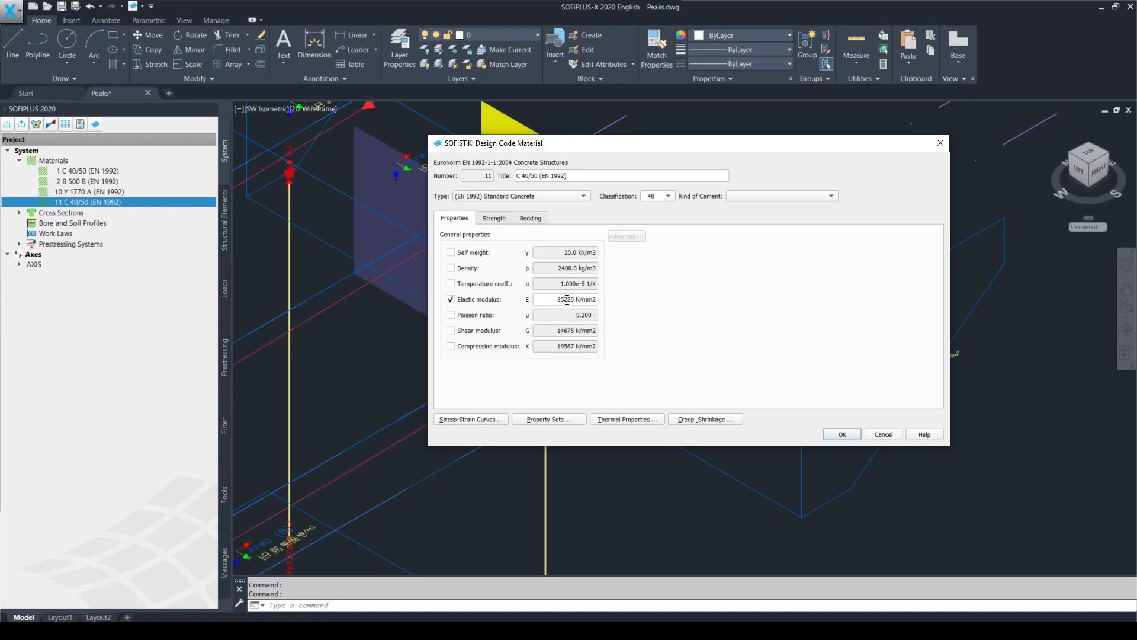
drag(564, 301, 576, 300)
text(0)
click(842, 435)
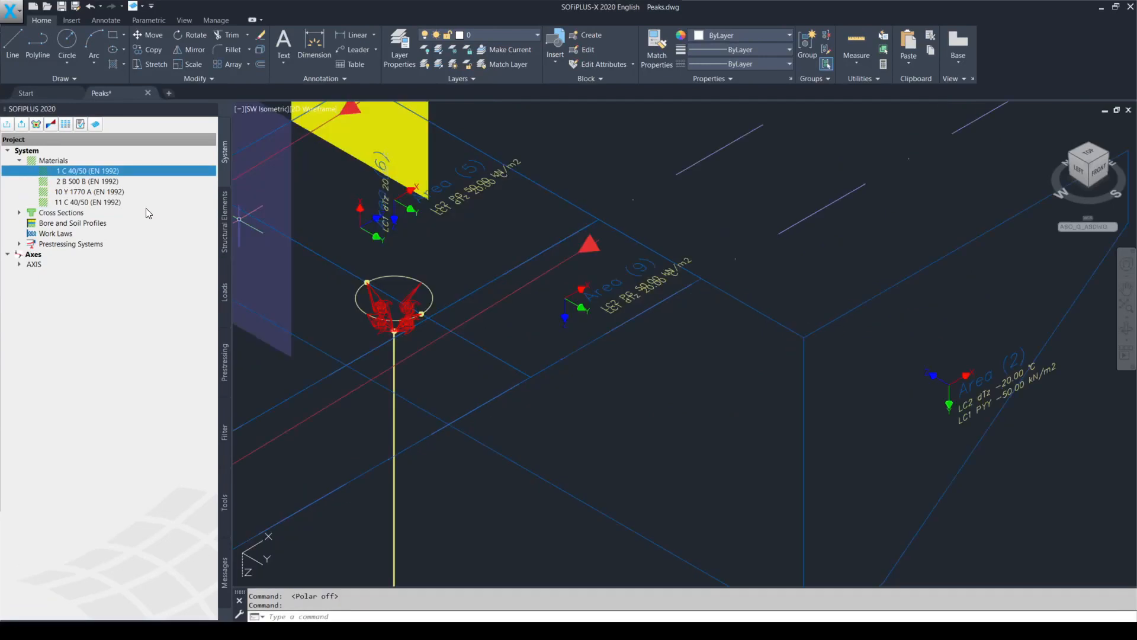
click(828, 329)
click(826, 358)
key(F9)
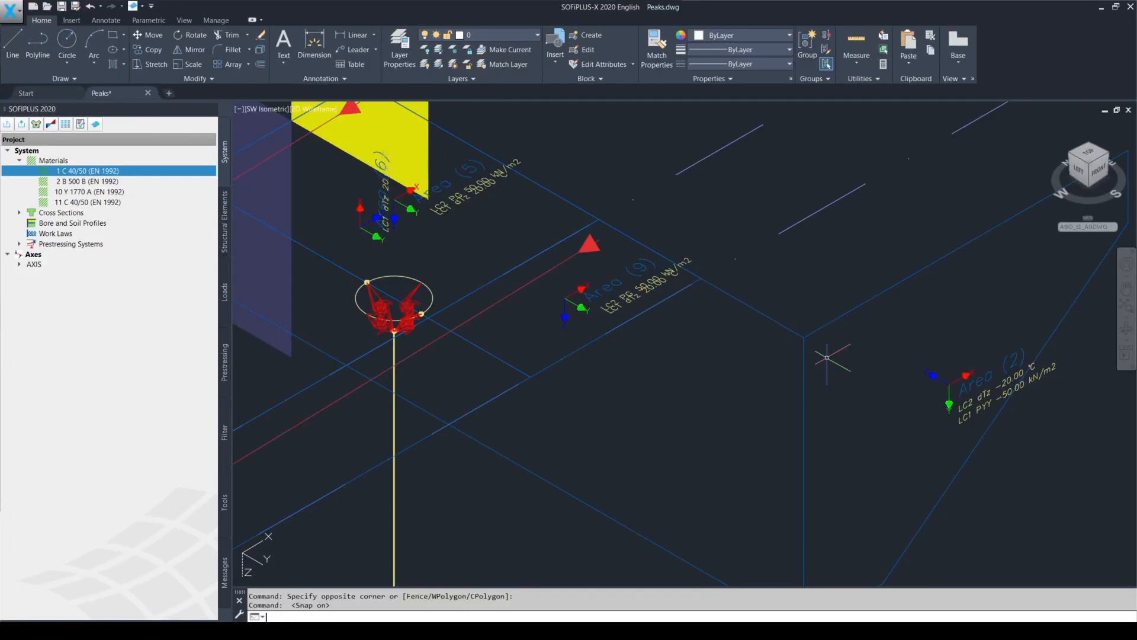
key(F10)
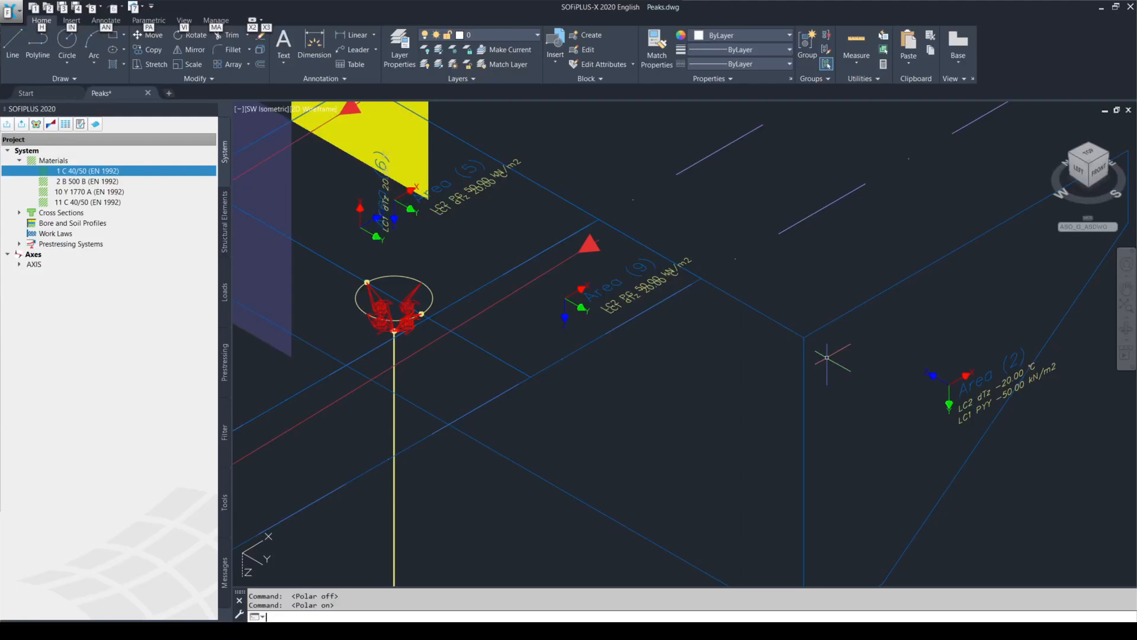
key(F10)
key(F9)
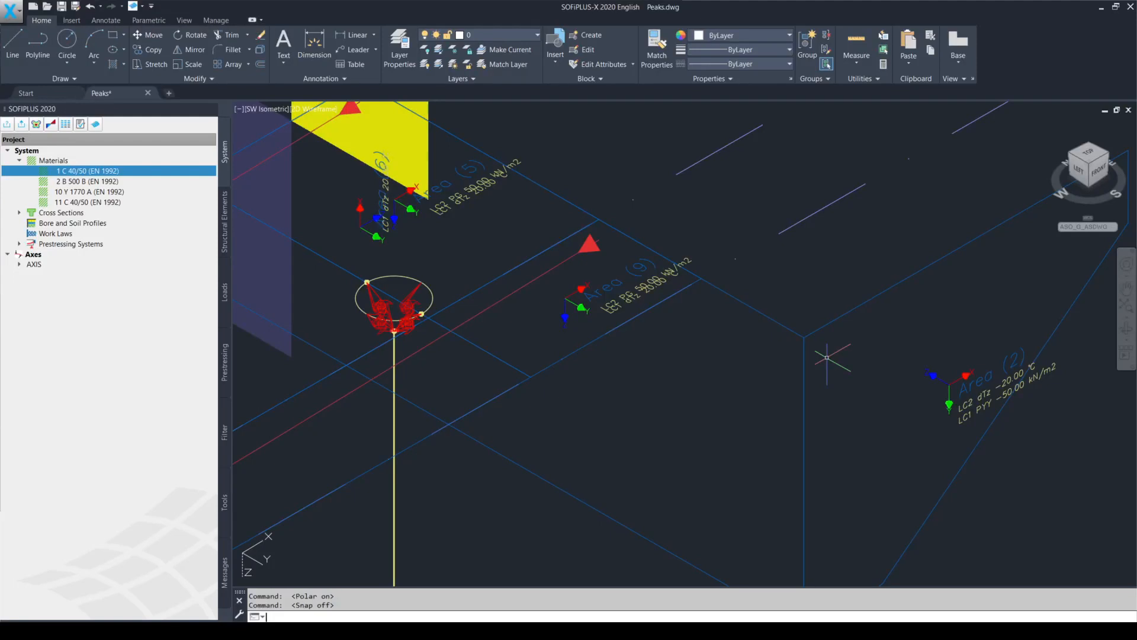
Step: Set a new UCS with its origin at the end wall's upper corner, X along the upper edge and Y down the vertical edge
text(ucs)
key(Return)
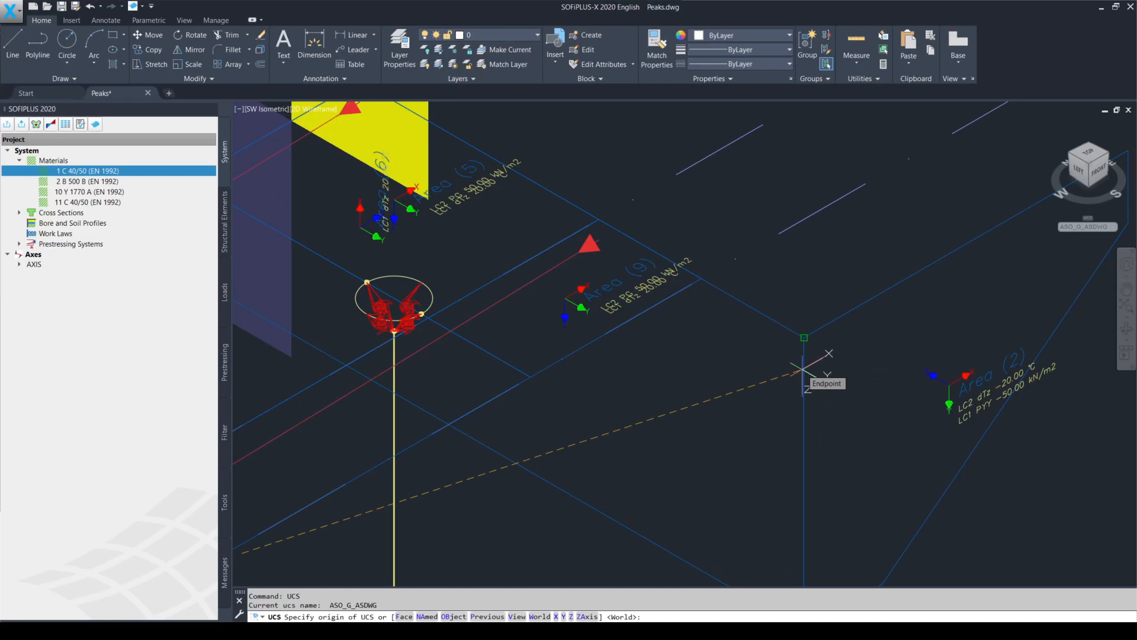
click(803, 371)
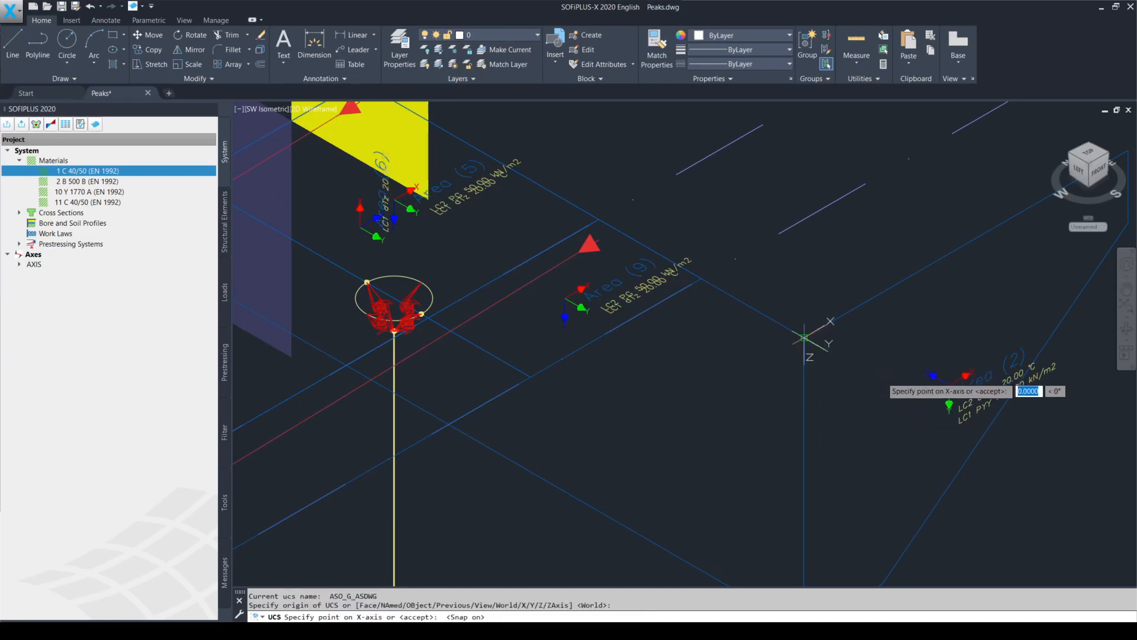
key(F9)
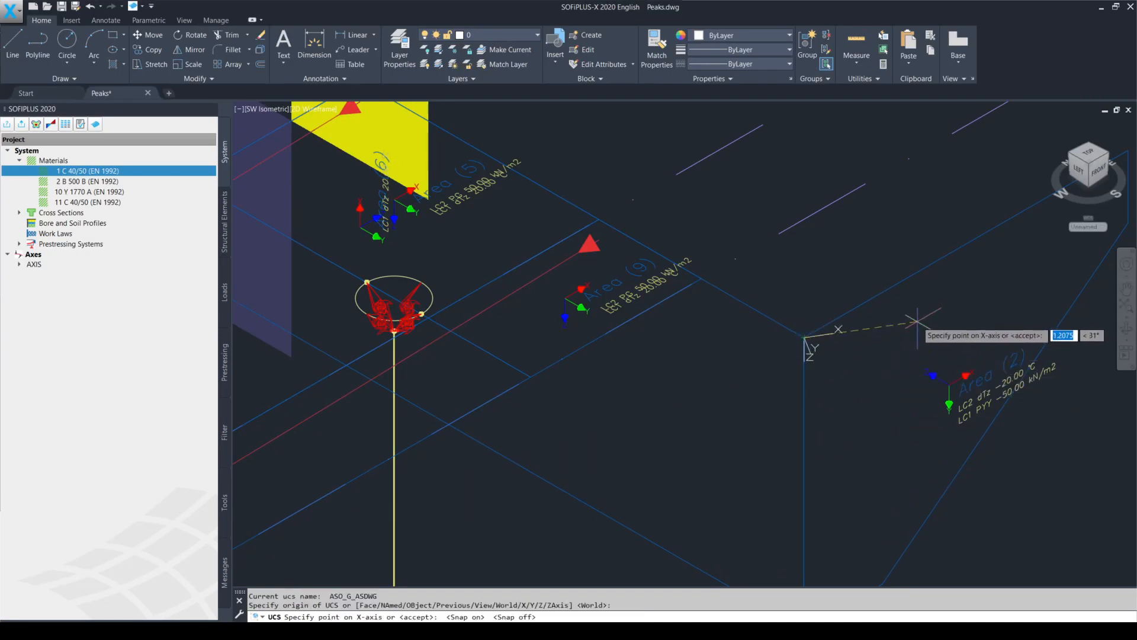
click(936, 261)
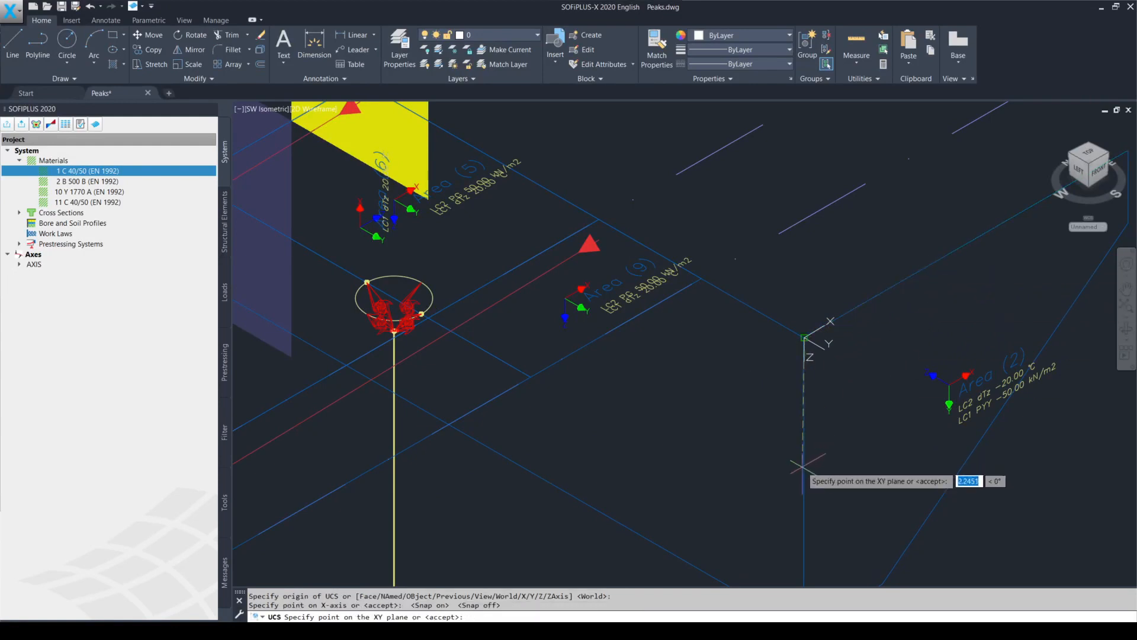
scroll(803, 456, down, 2)
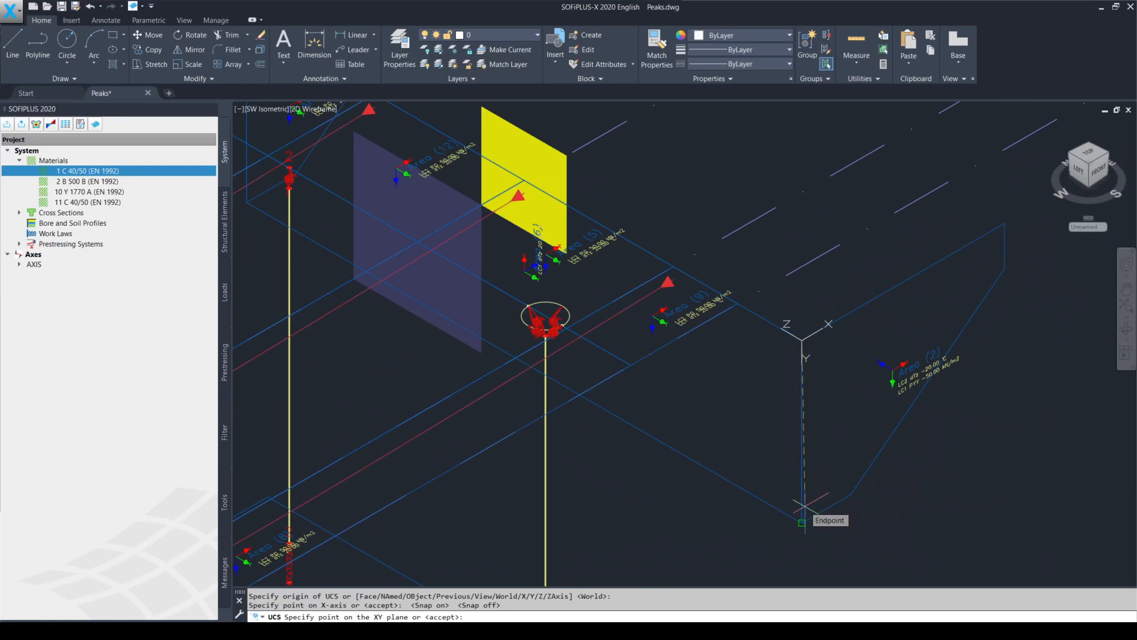
click(804, 508)
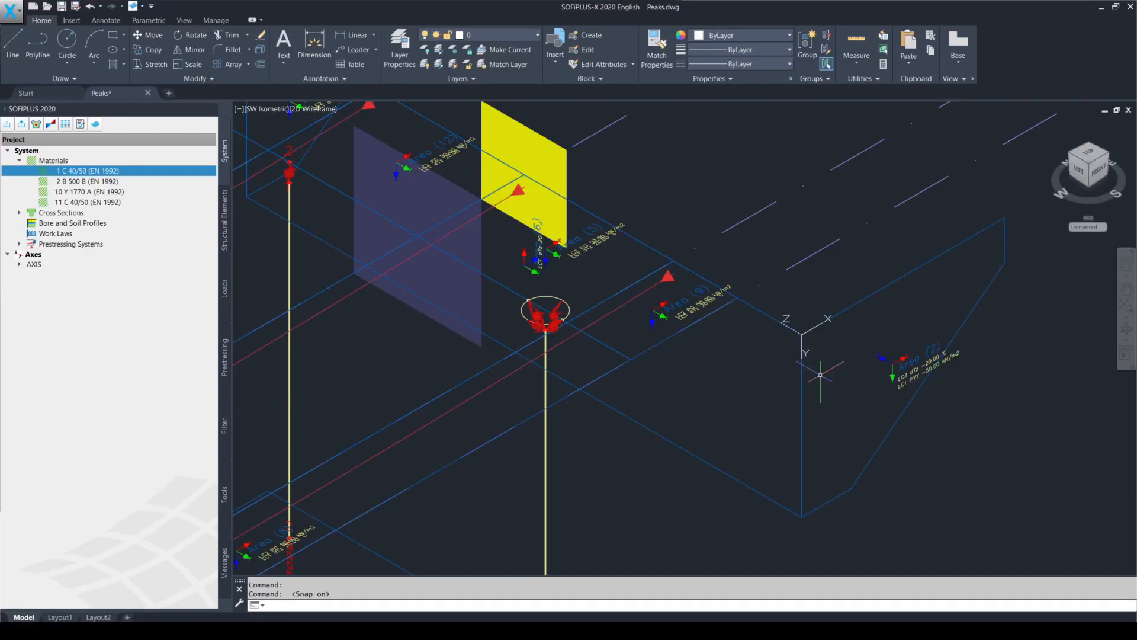
click(823, 373)
key(F9)
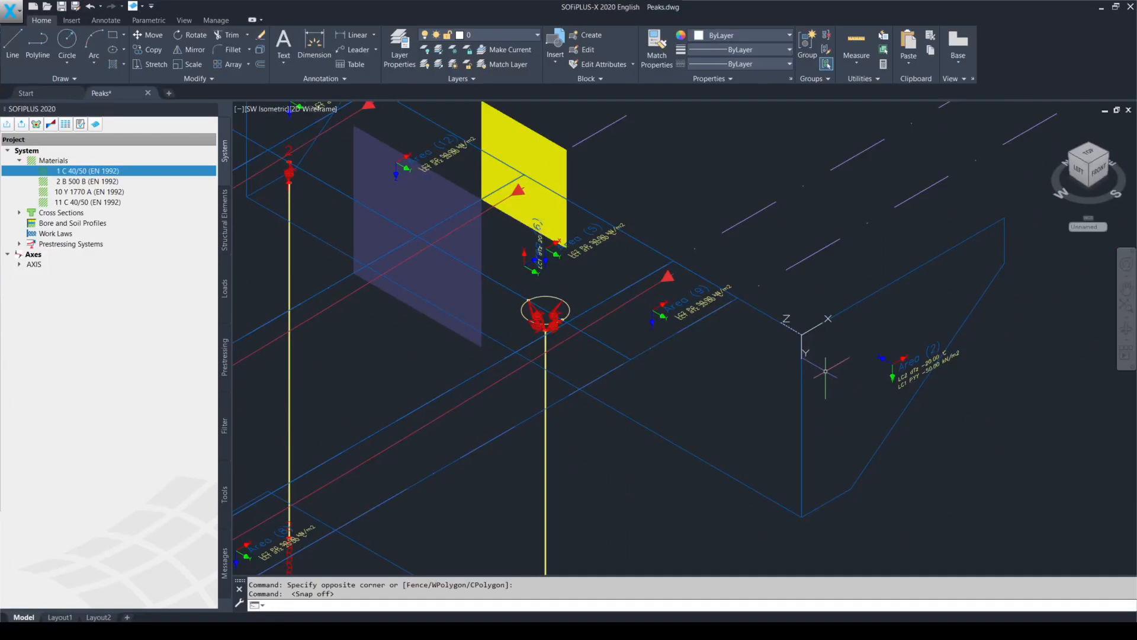
Step: Start a new attribute area and review its general, meshing, support/bedding and geometry options
click(226, 236)
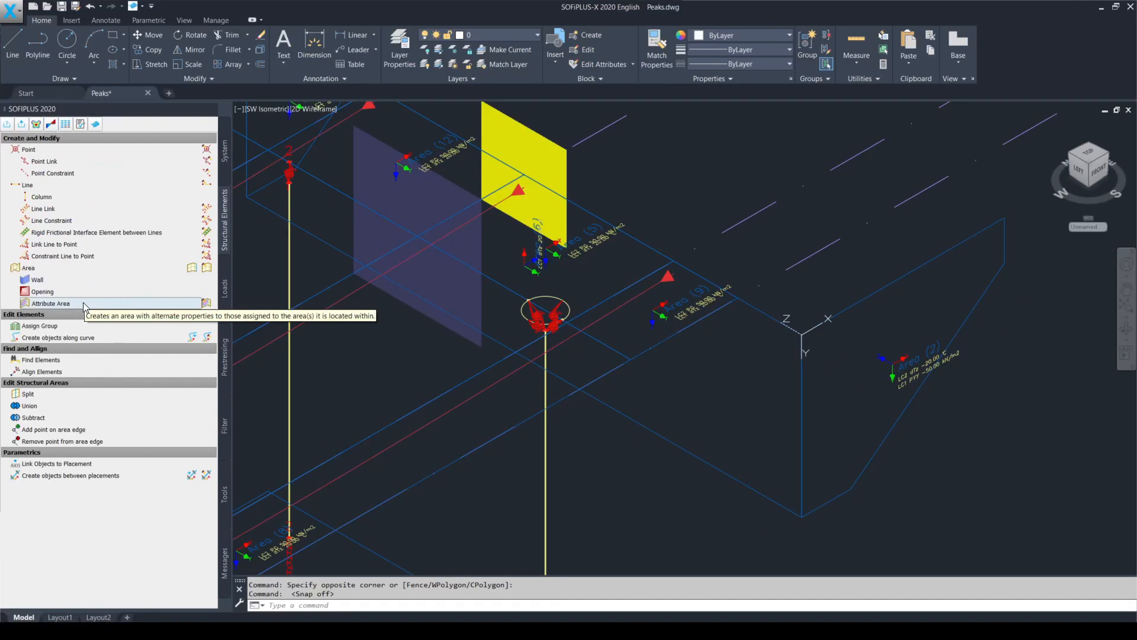
key(F9)
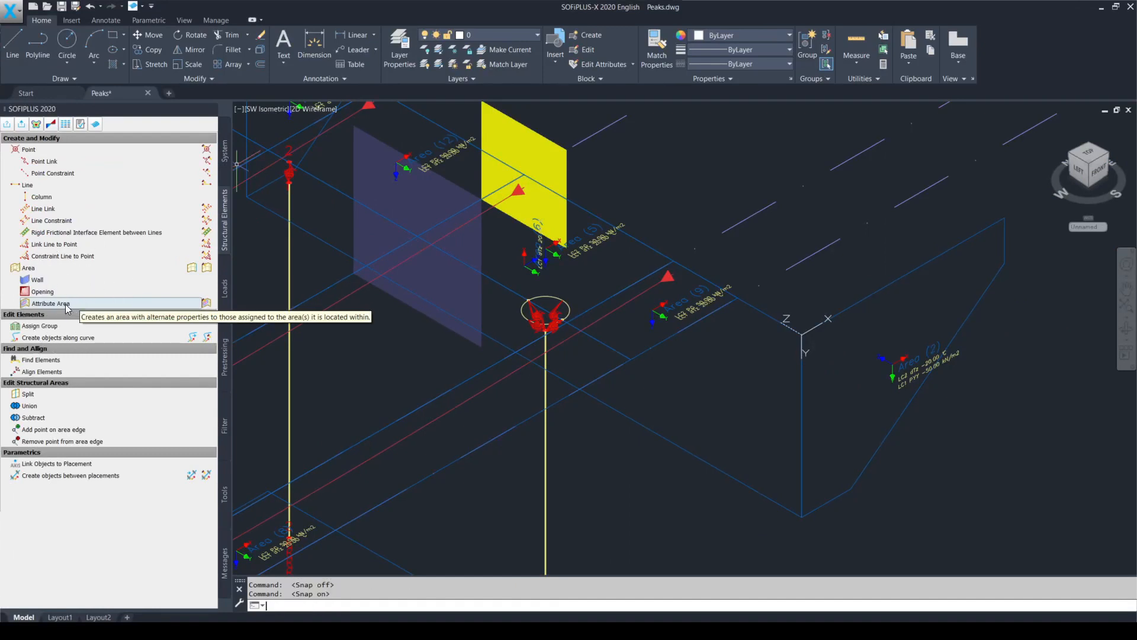
click(65, 304)
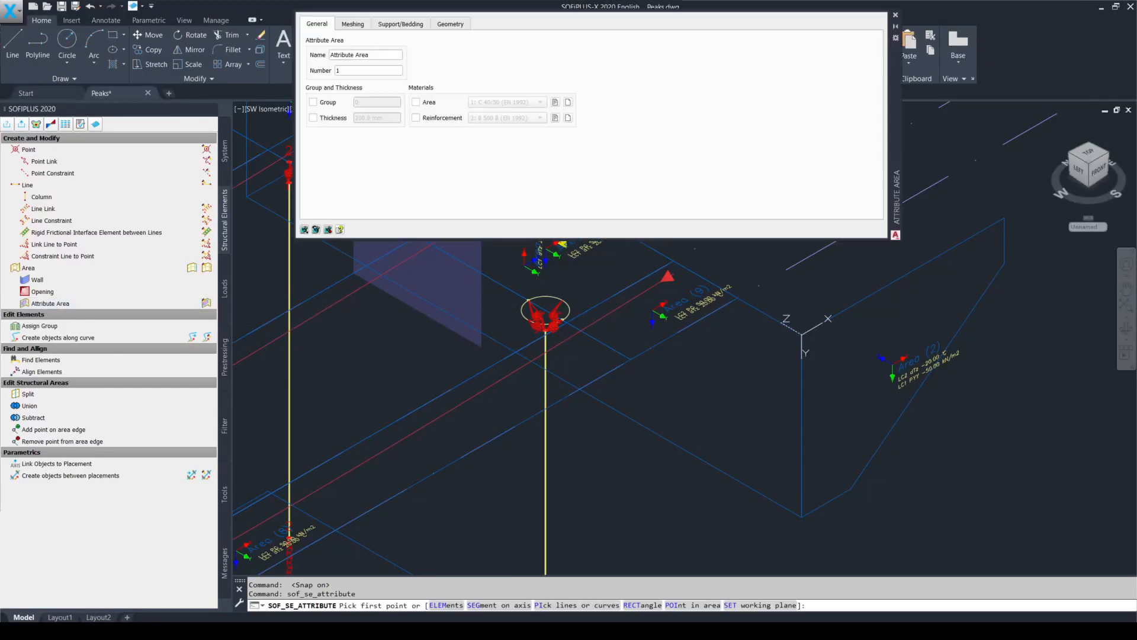
drag(892, 89, 901, 169)
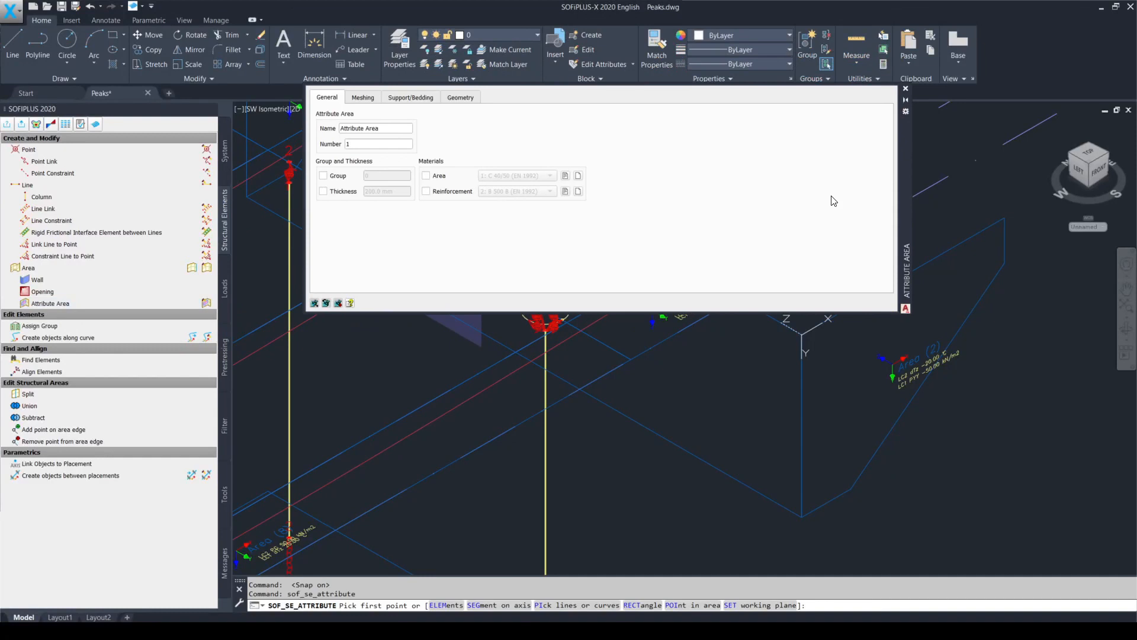
key(alt)
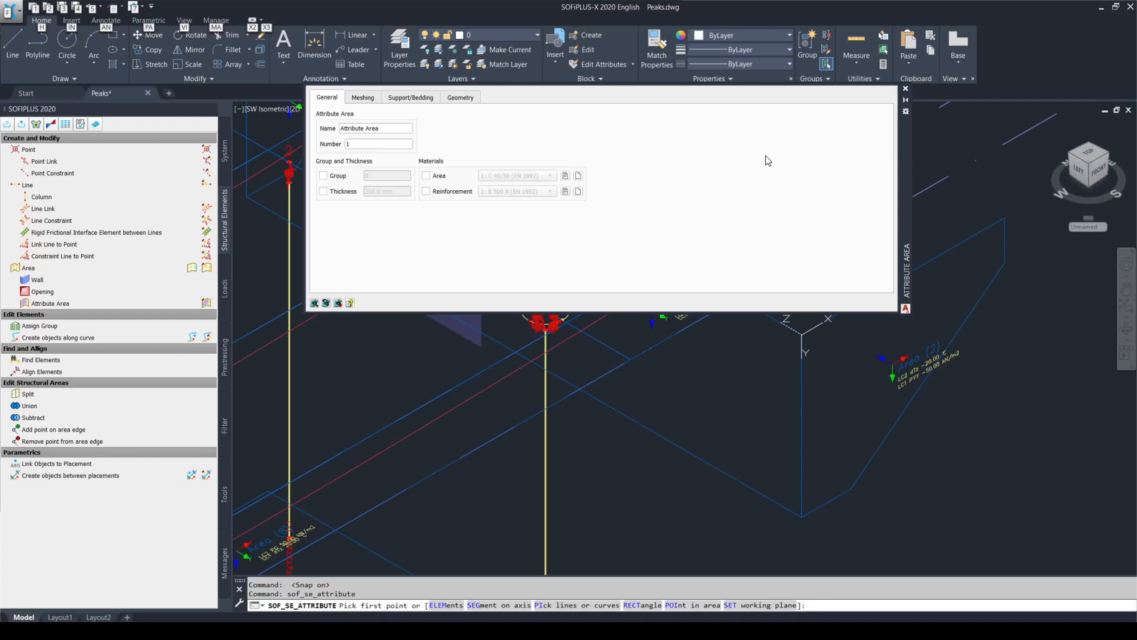
click(766, 156)
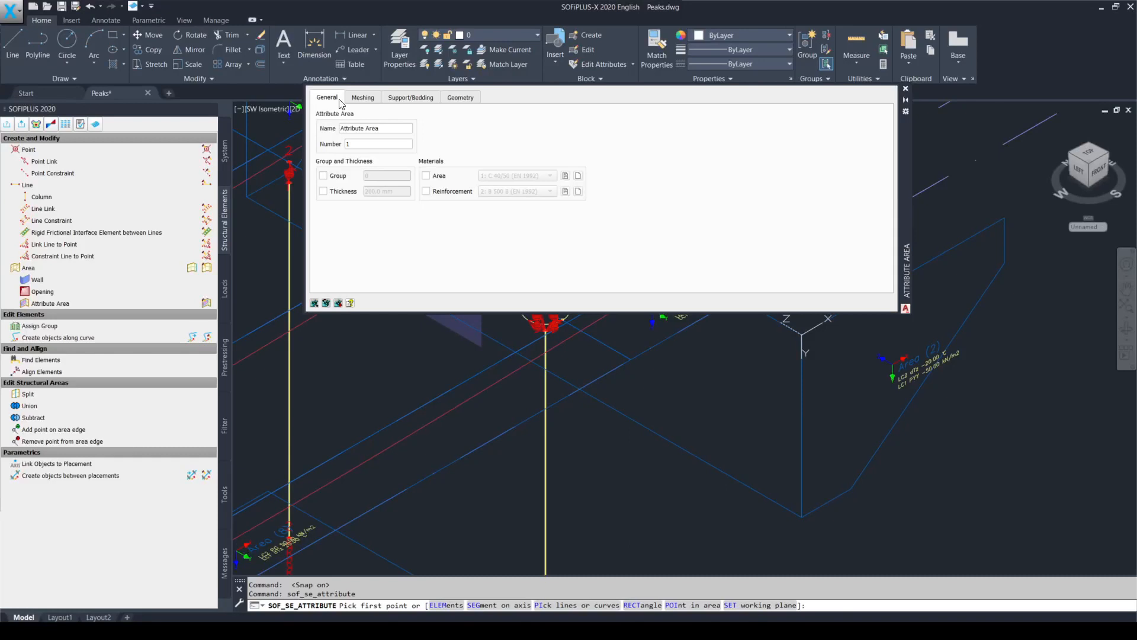
click(362, 100)
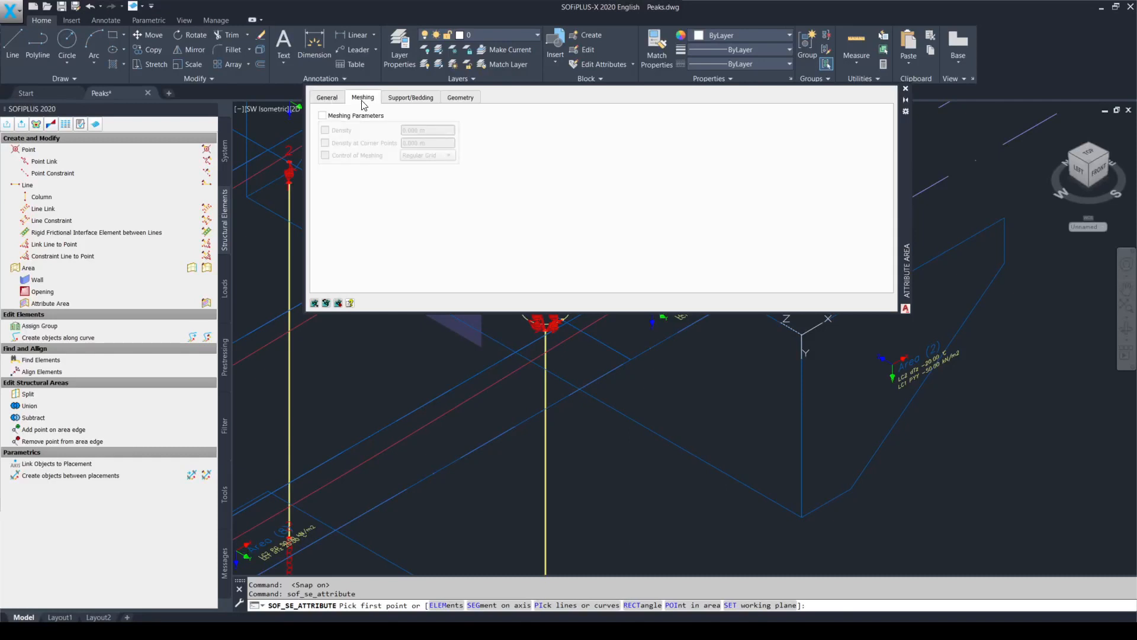
click(405, 99)
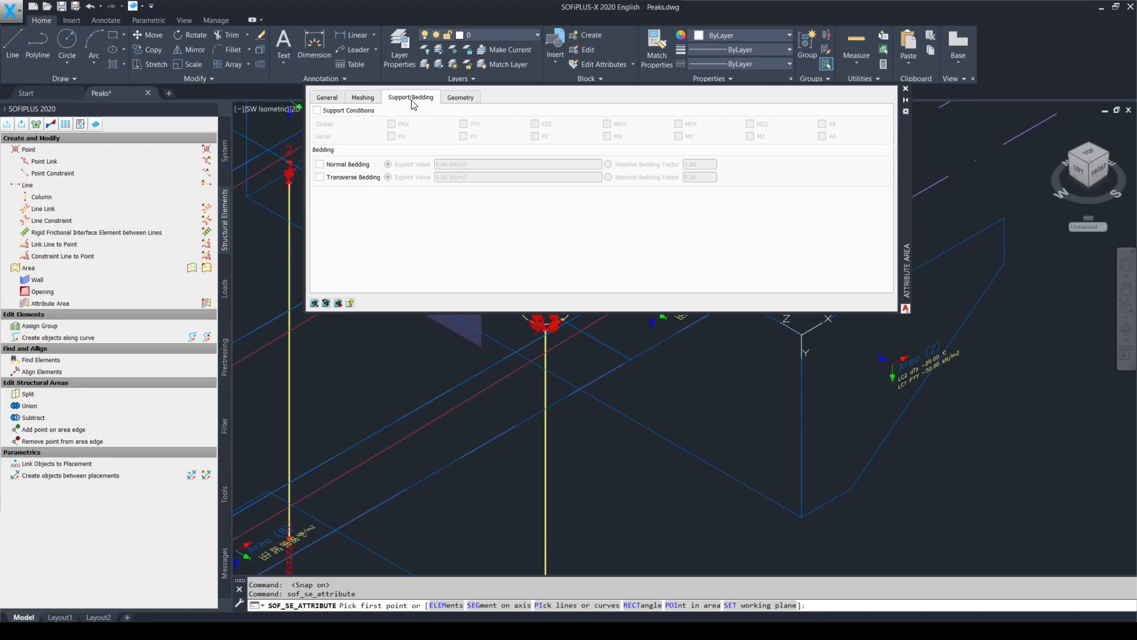
click(453, 99)
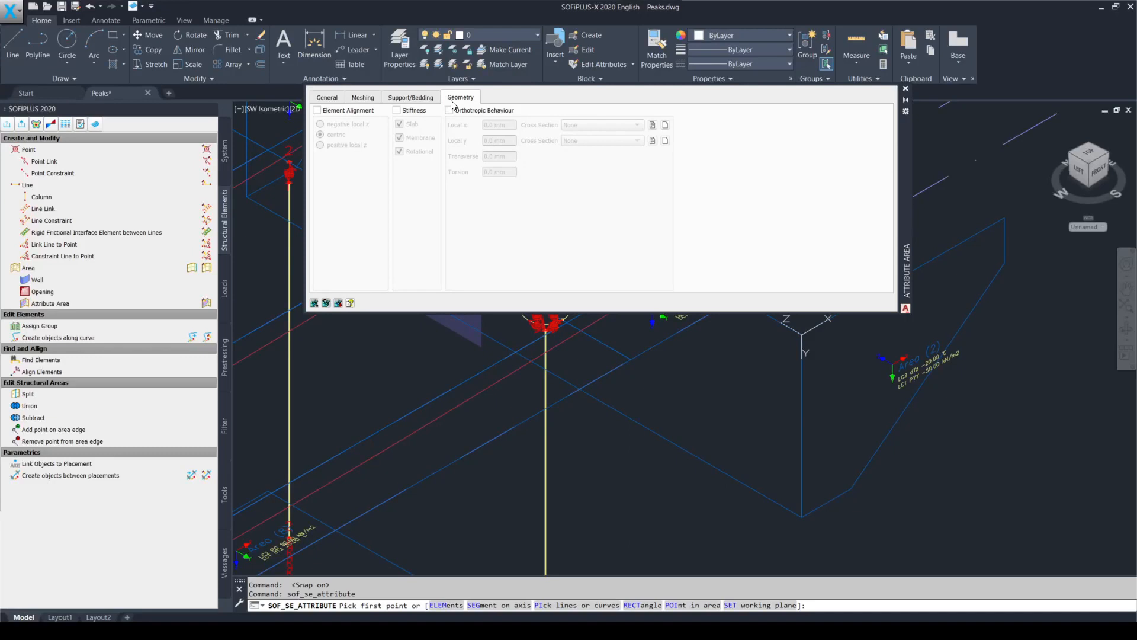
click(335, 103)
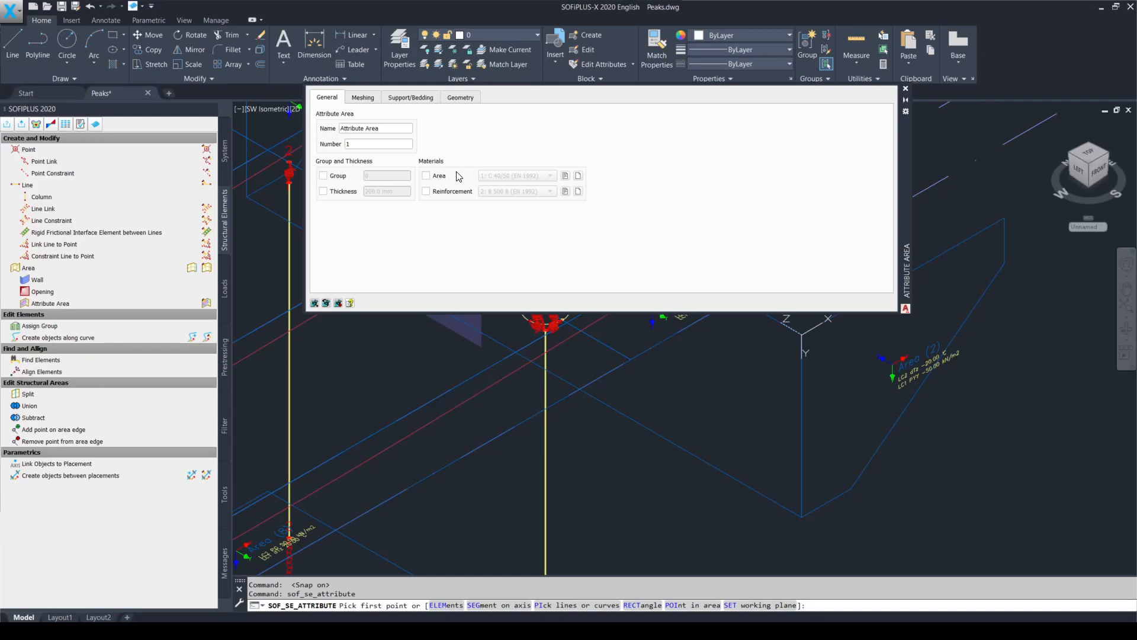
Step: Assign area material 11: C 40/50 (EN 1992) and draw a rectangular attribute area about 1.04 by 0.81 m from the wall's upper corner
click(427, 176)
click(535, 178)
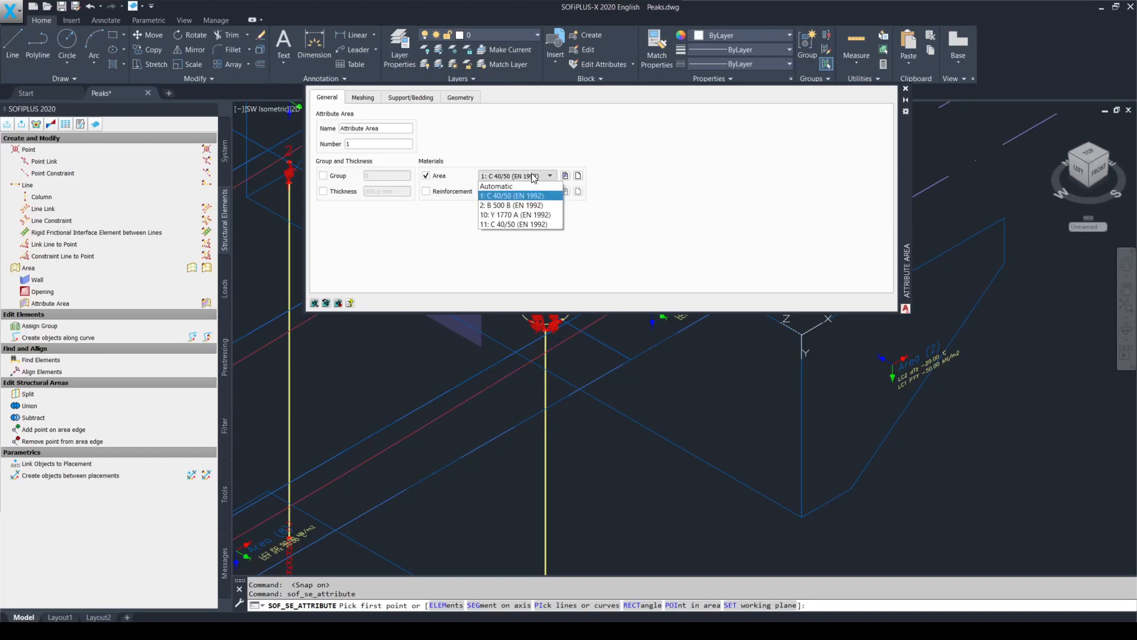
click(535, 225)
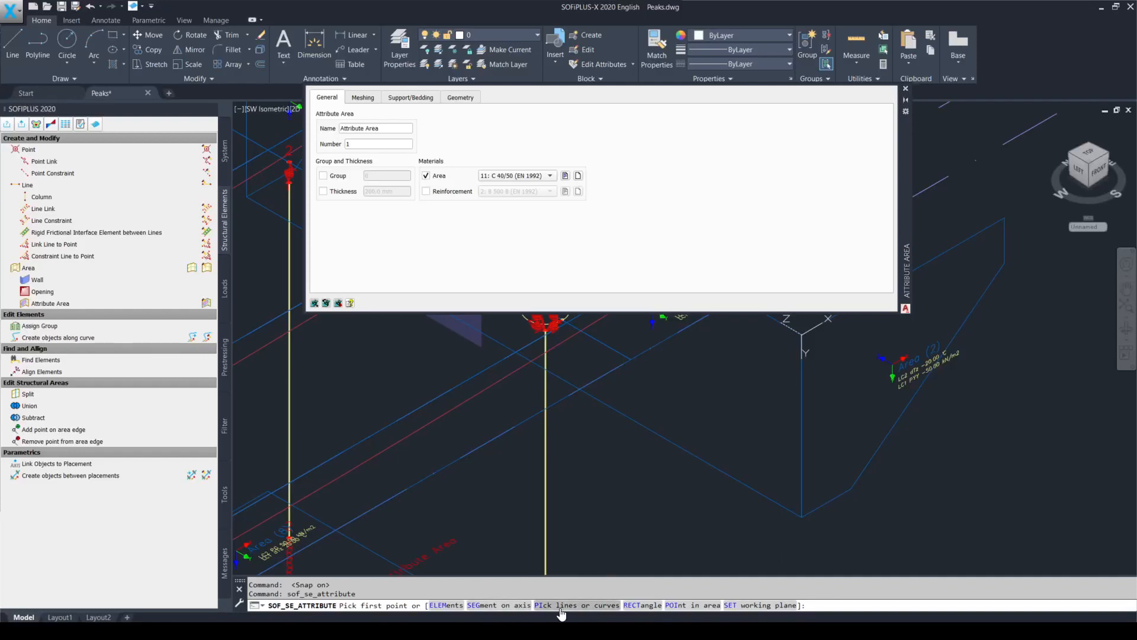
click(638, 611)
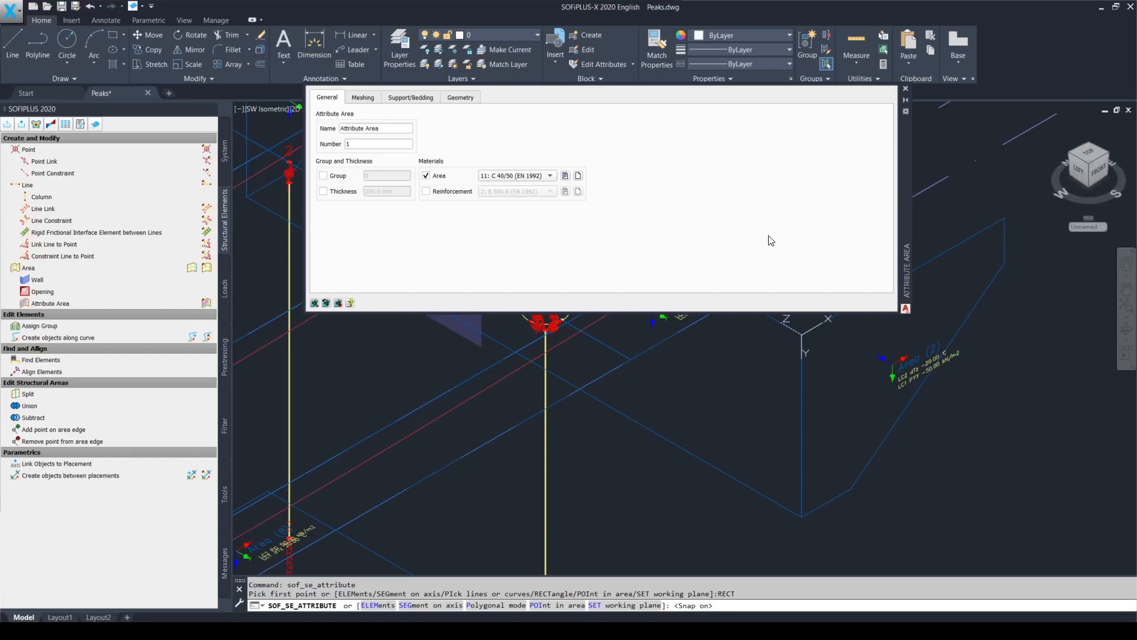
click(801, 335)
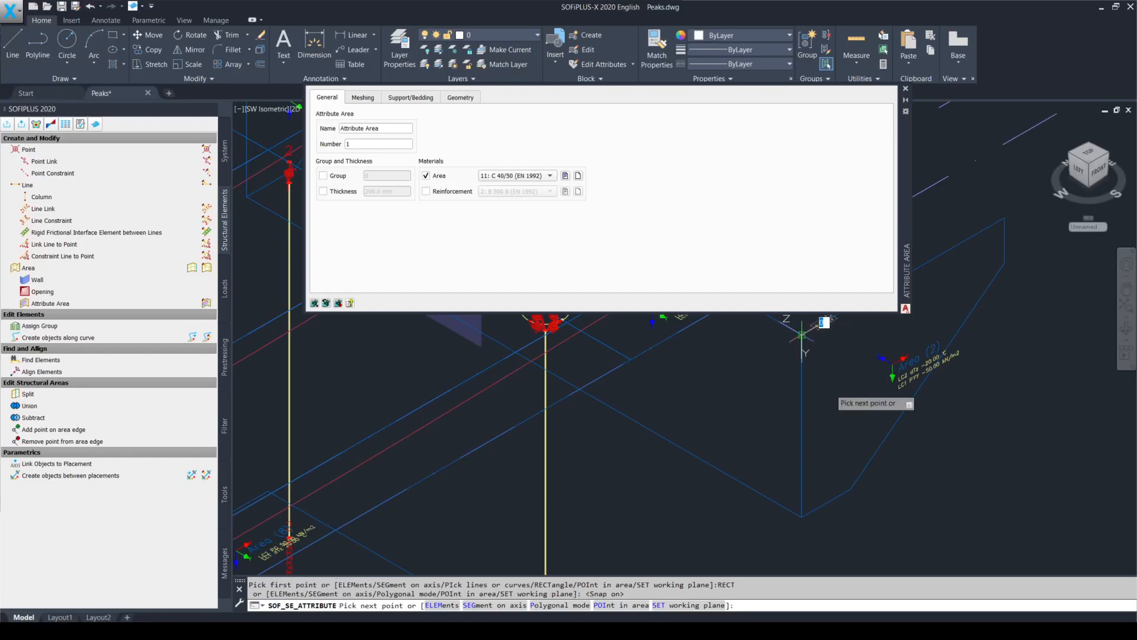
key(F9)
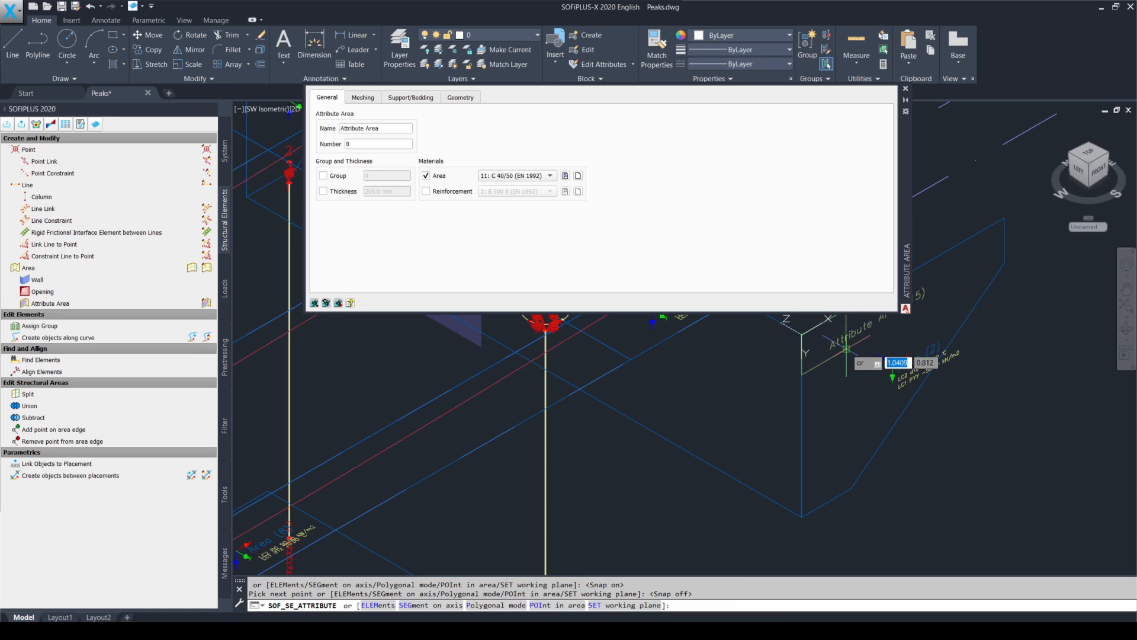
key(F10)
key(F9)
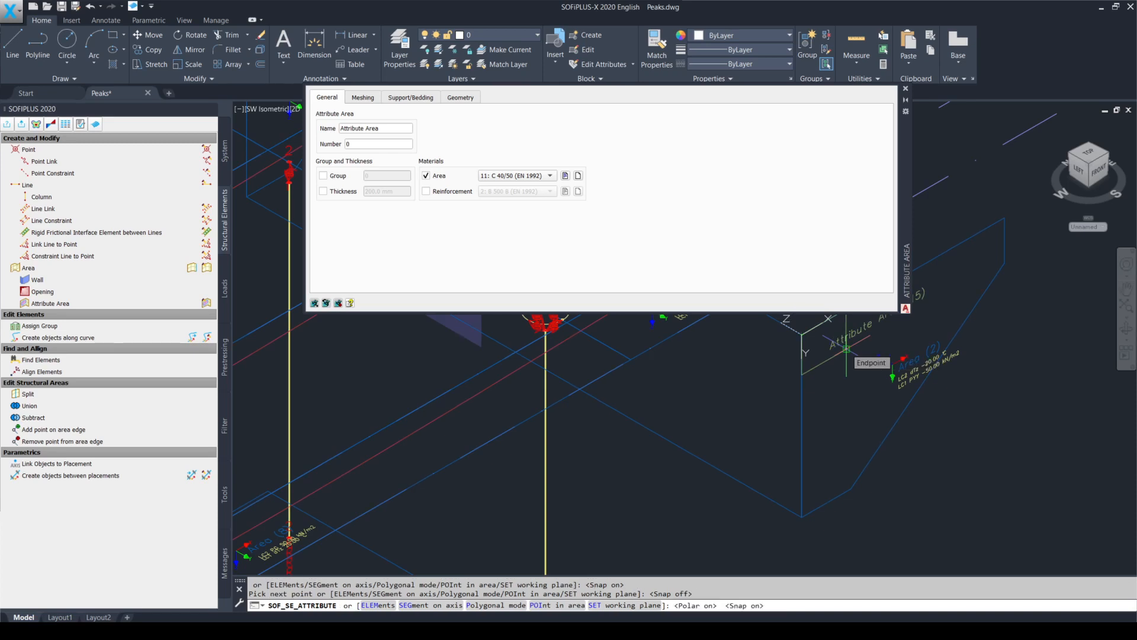
key(Escape)
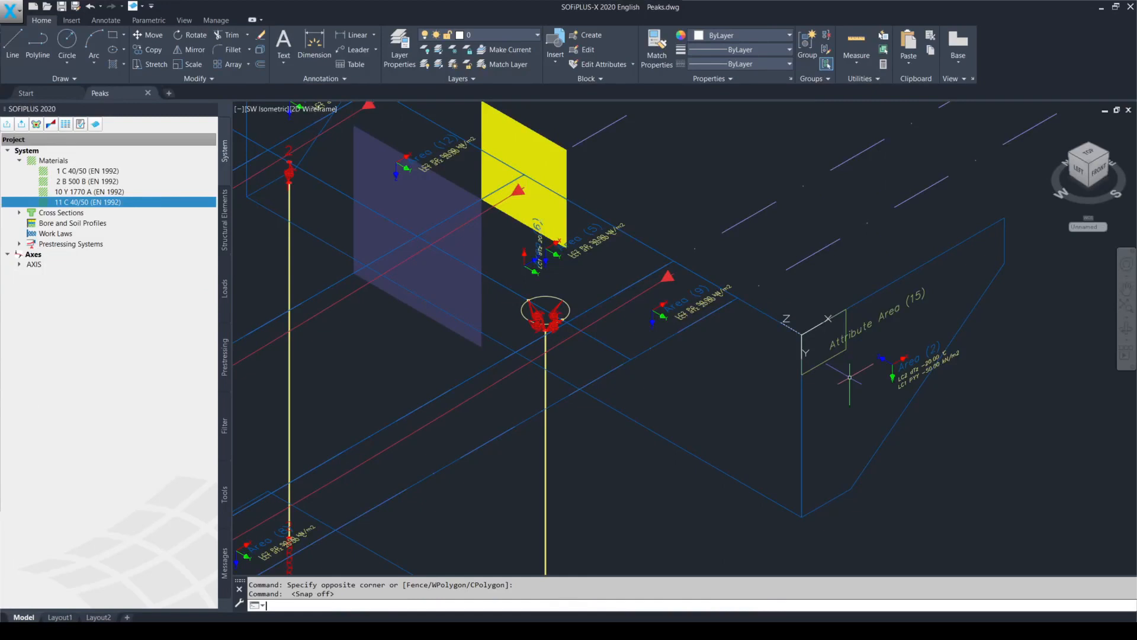
key(F10)
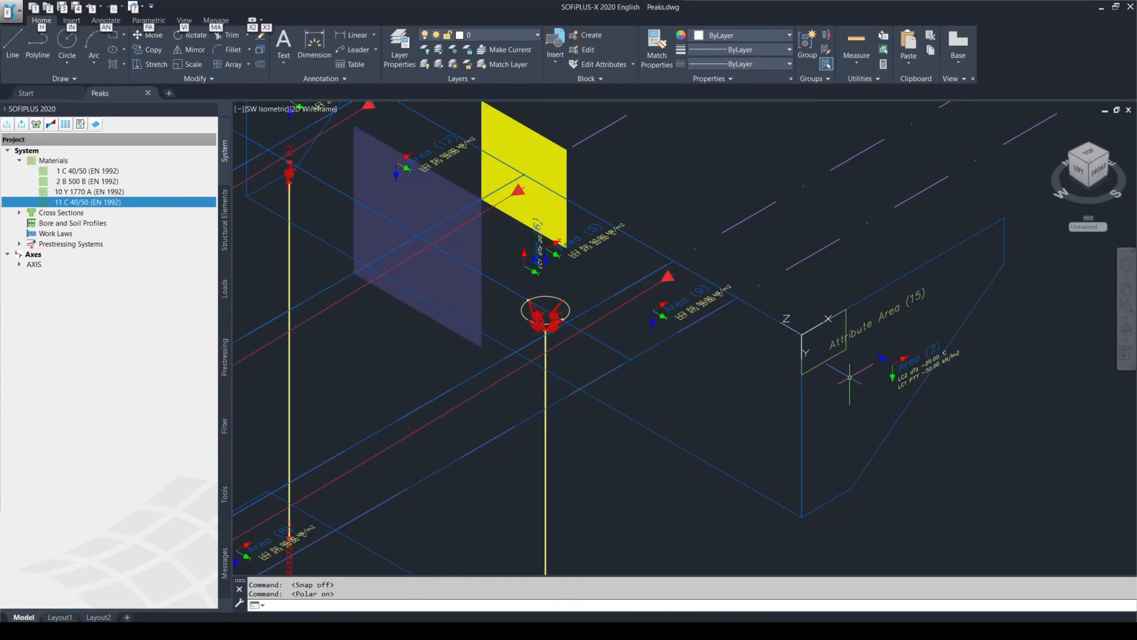
key(F10)
key(F9)
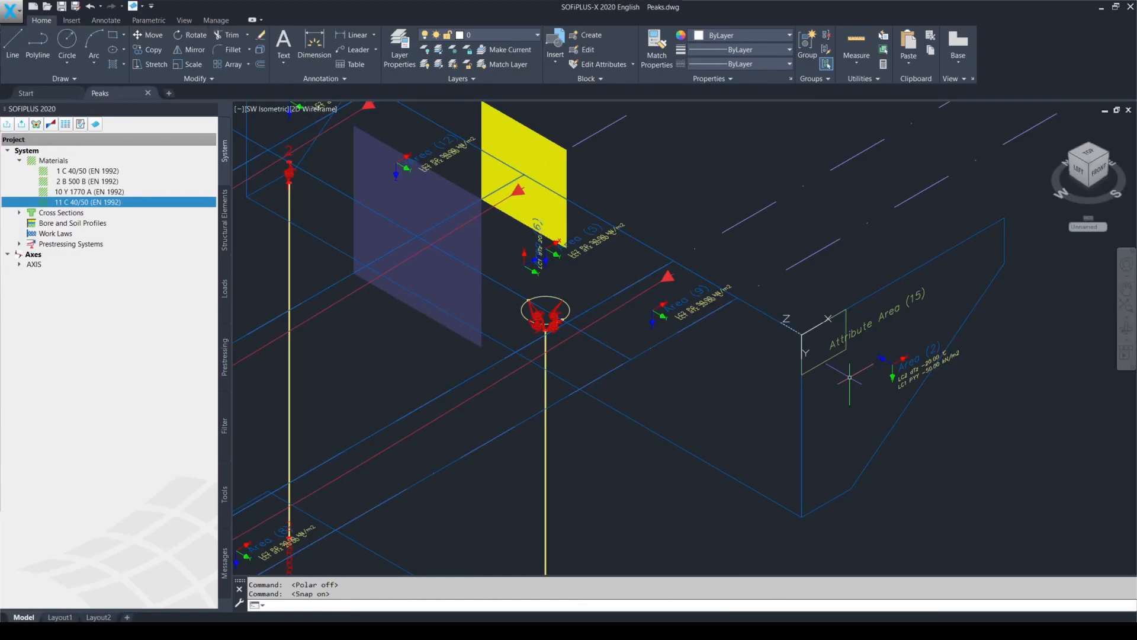
key(F10)
key(alt)
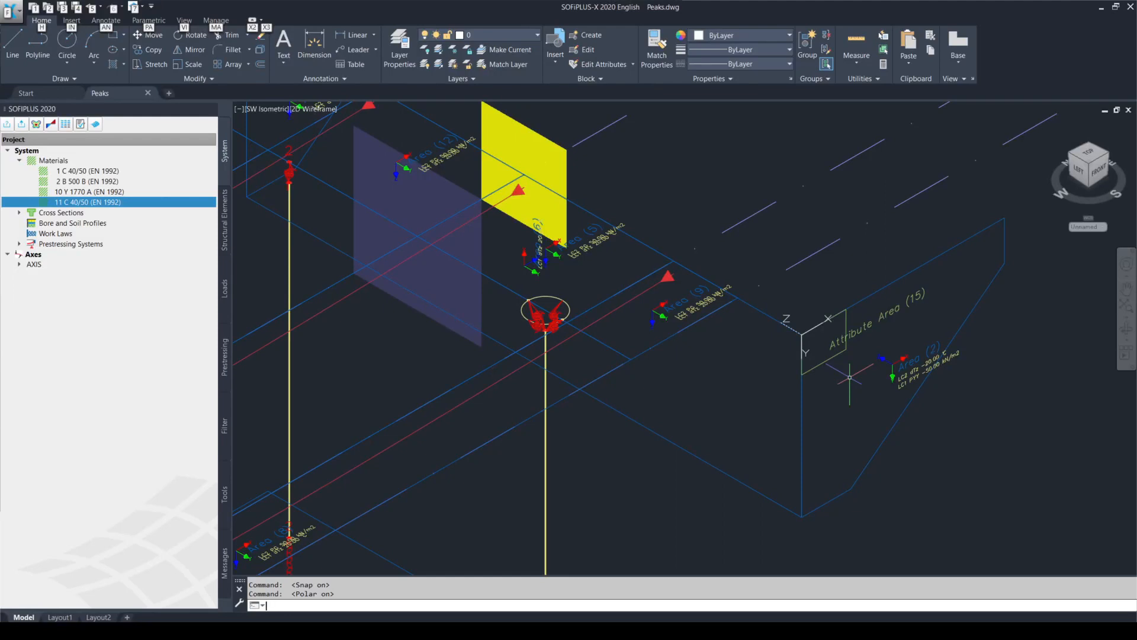
key(F10)
key(F9)
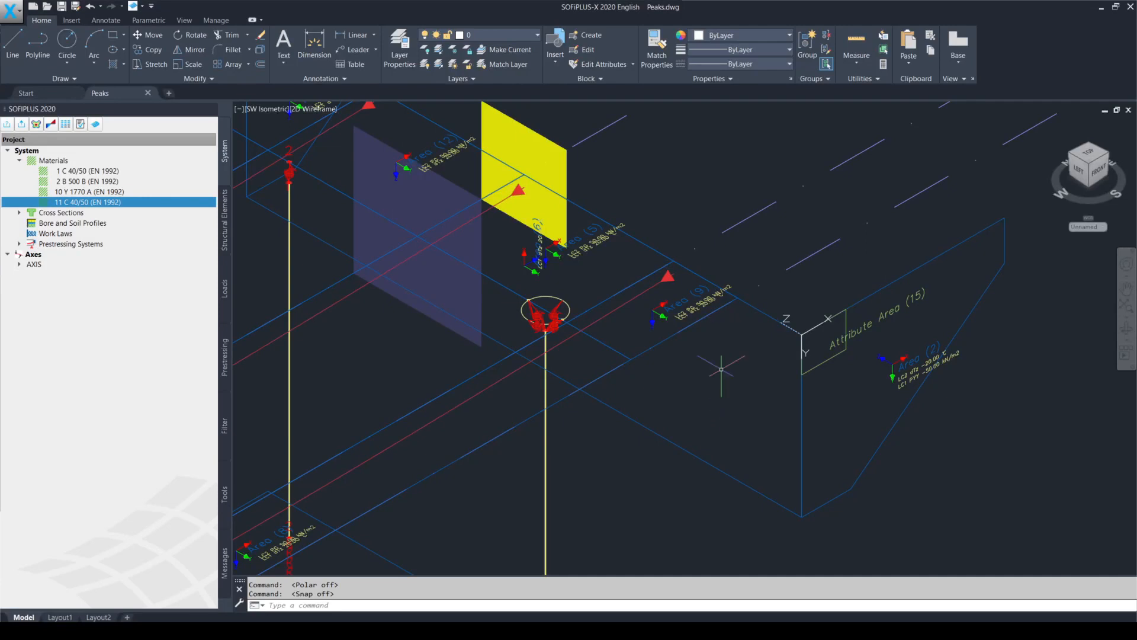
double_click(745, 295)
key(F9)
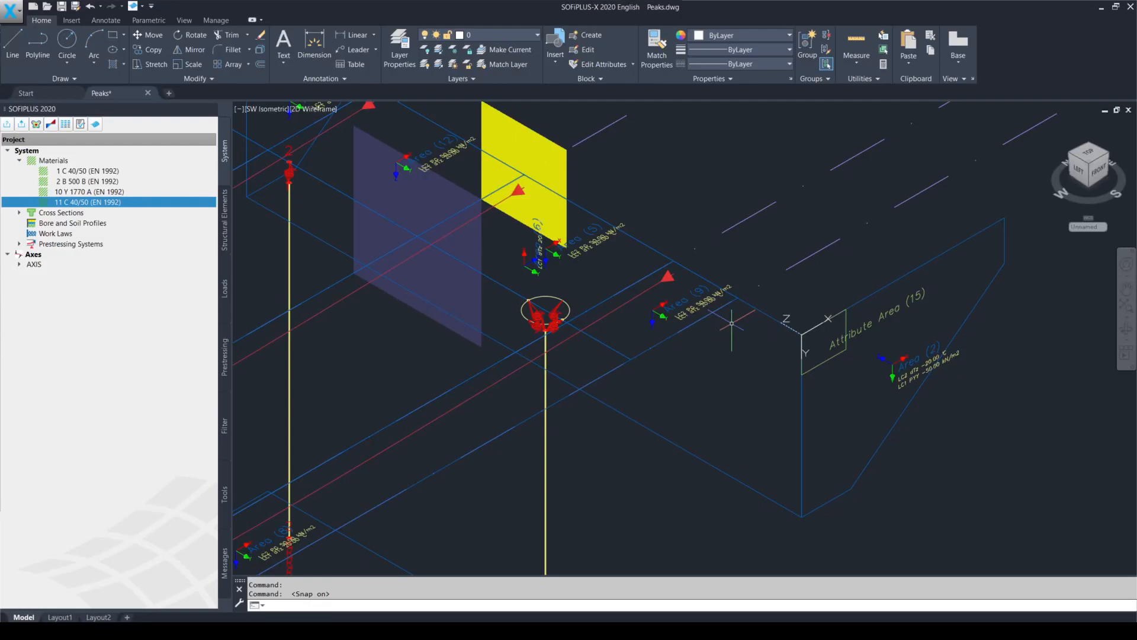
key(F9)
key(F10)
key(F9)
key(F10)
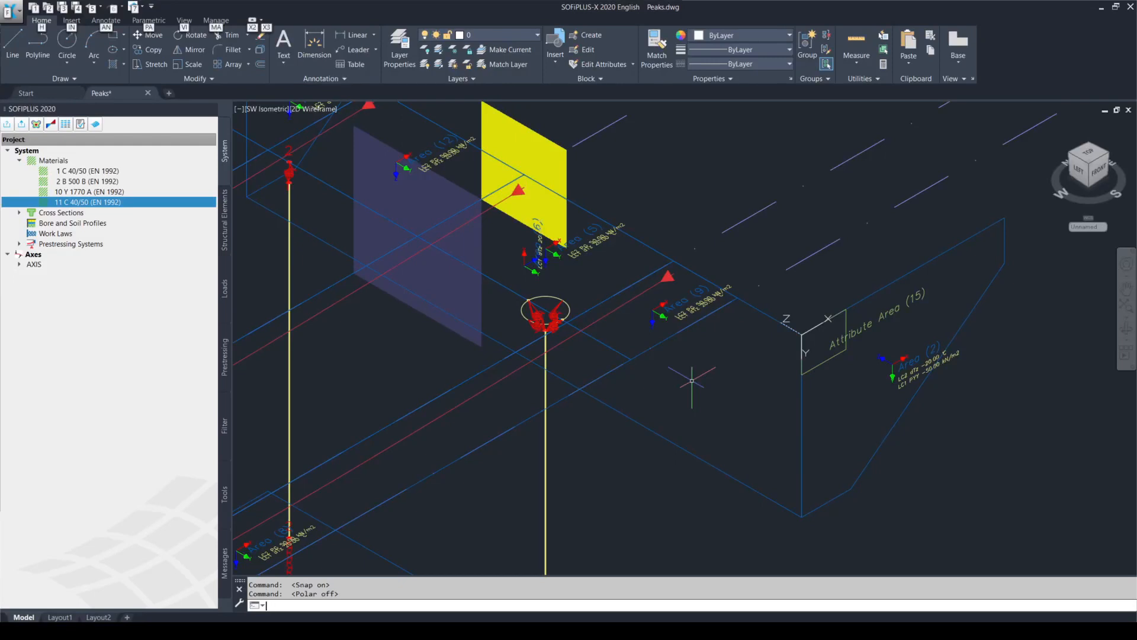